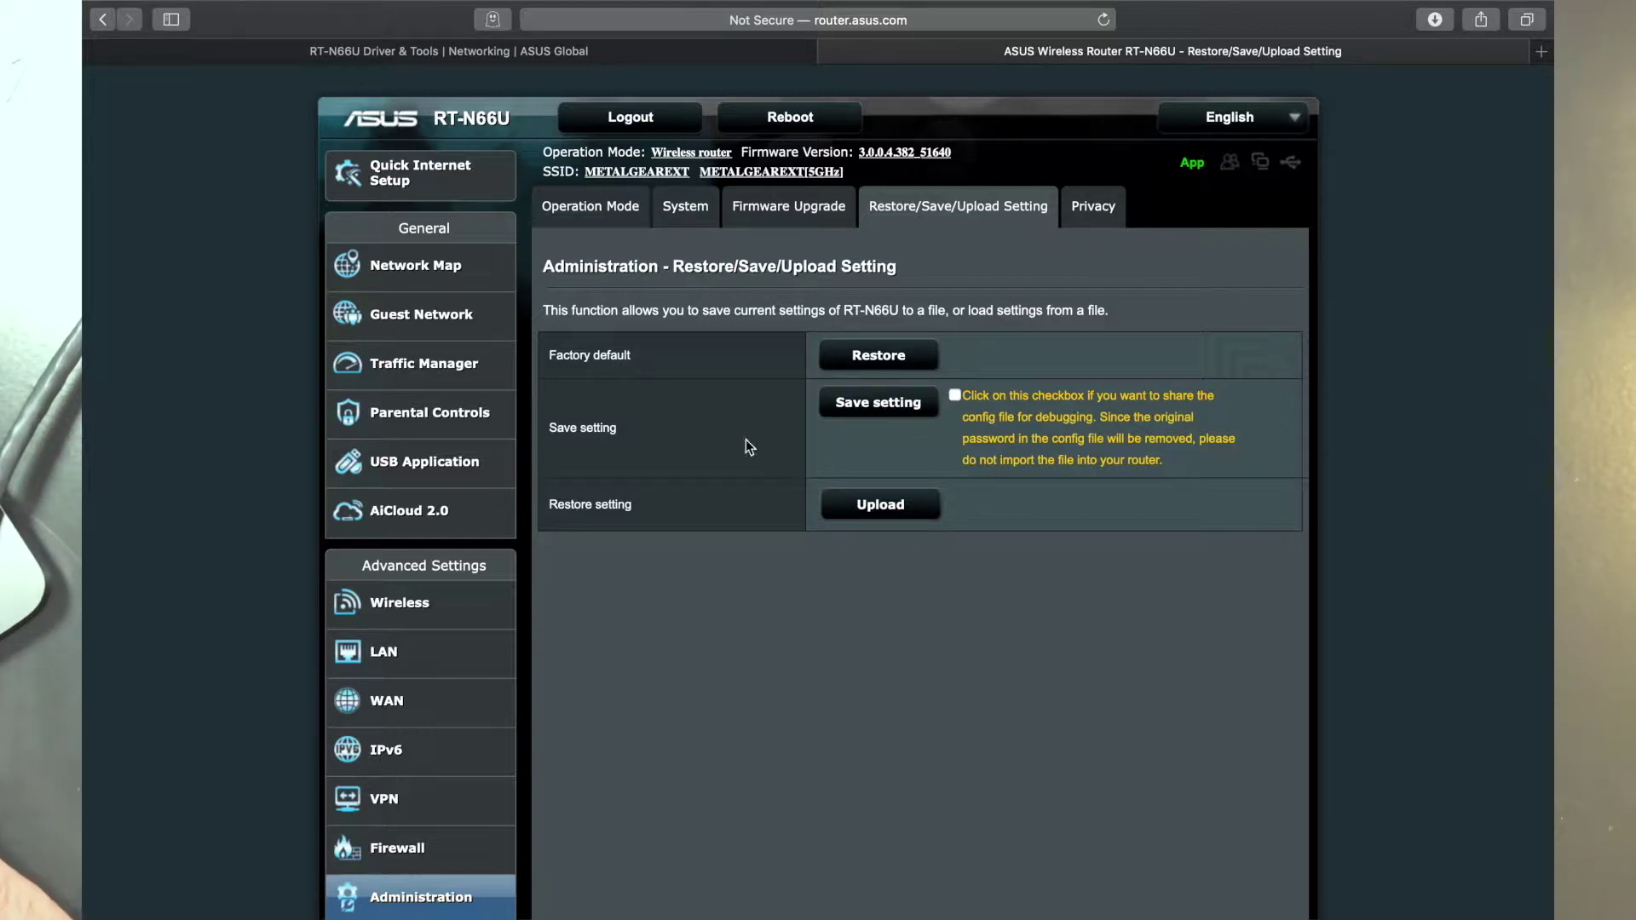
Step: Go to Administration's Restore/Save/Upload Setting page in the router admin
scroll(682, 646, down, 3)
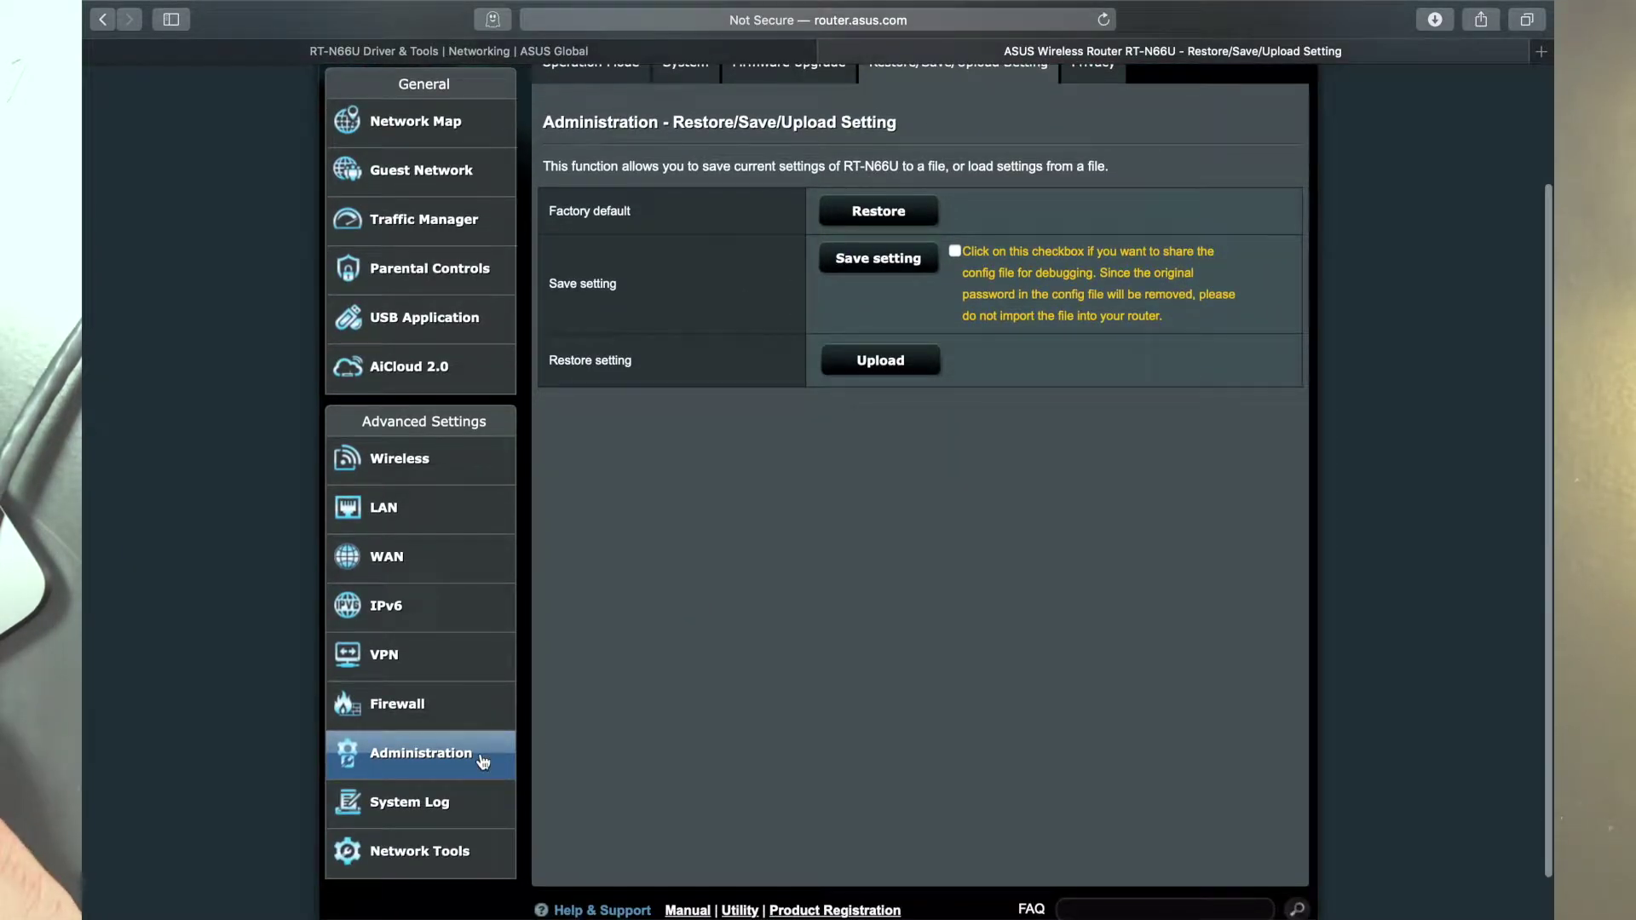
click(431, 766)
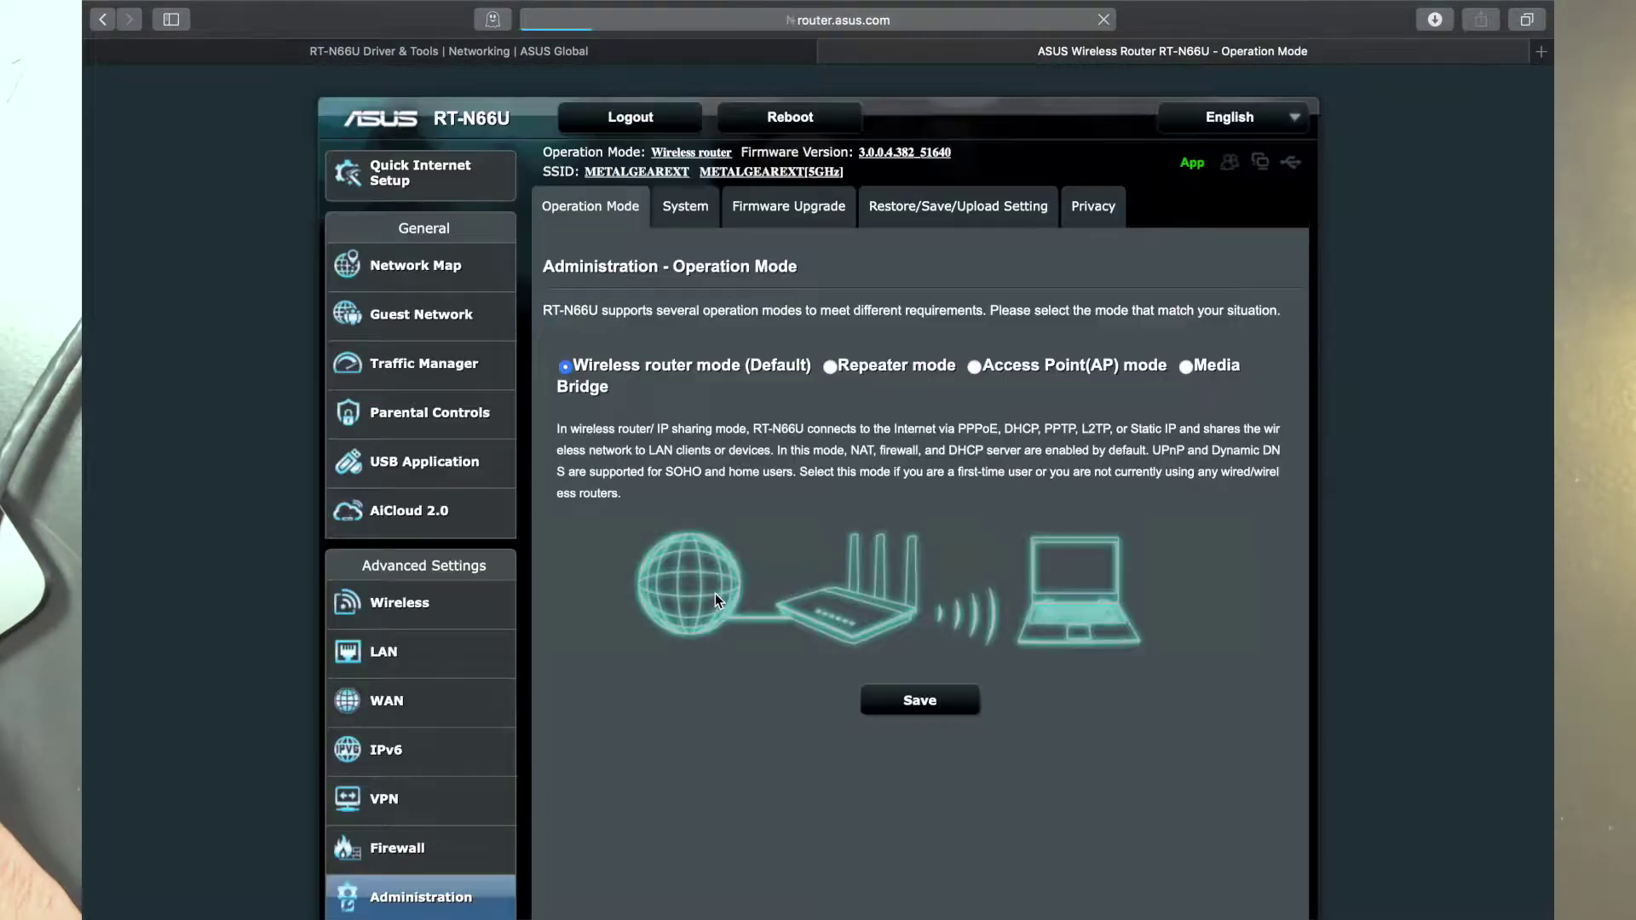
click(947, 218)
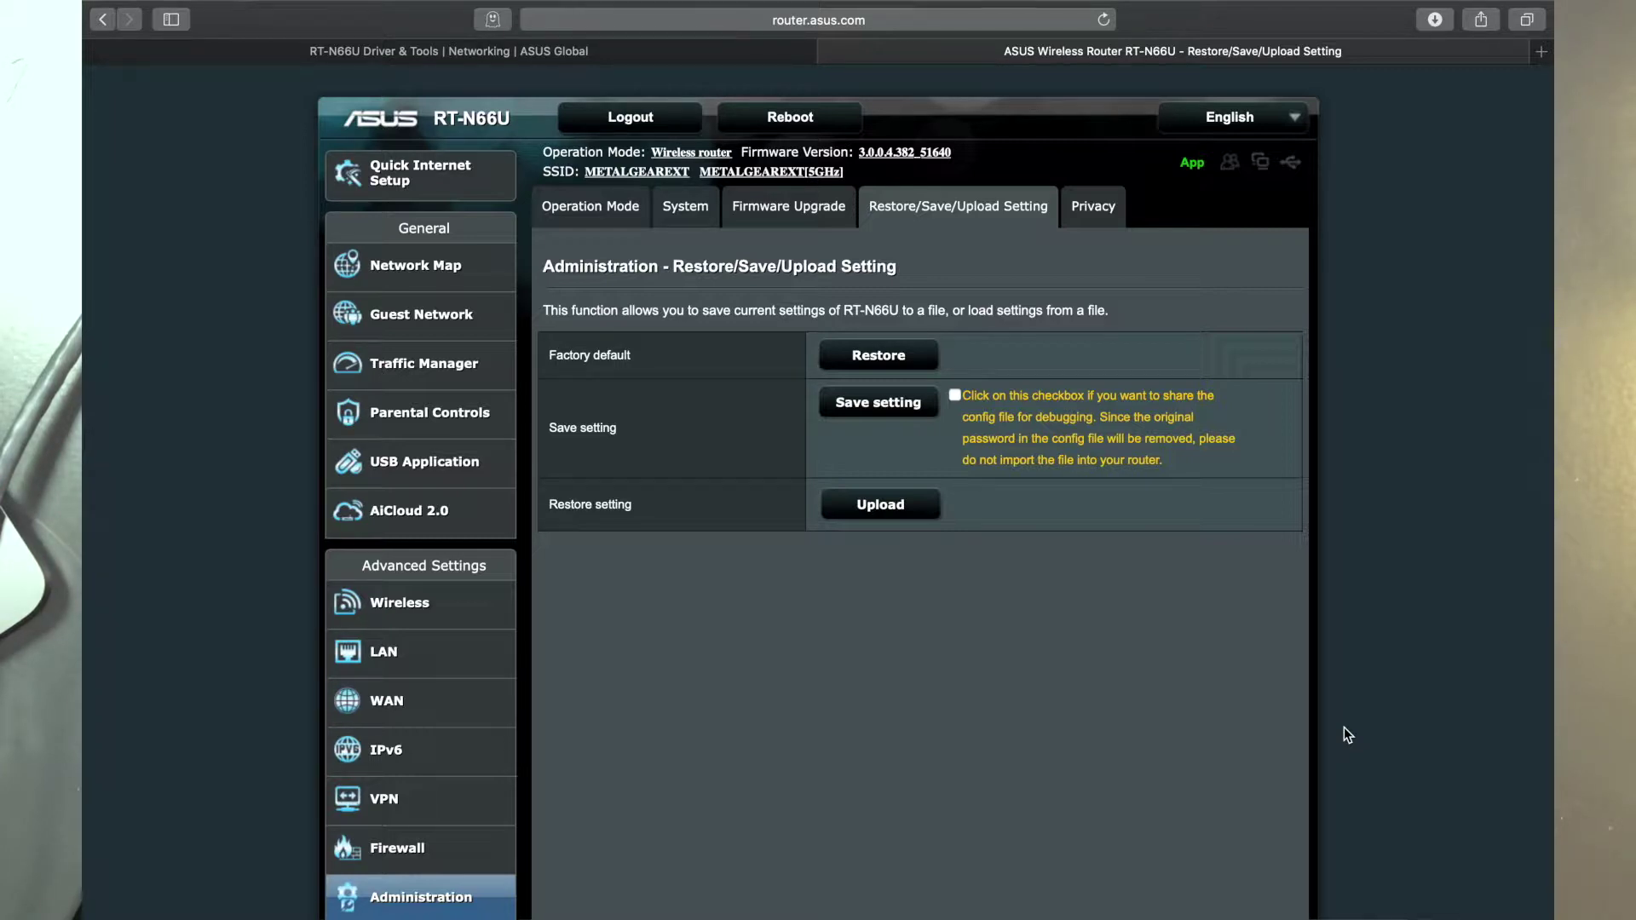
Step: Bring the ASUS Firmware Restoration window forward from the Dock
scroll(1133, 677, down, 1)
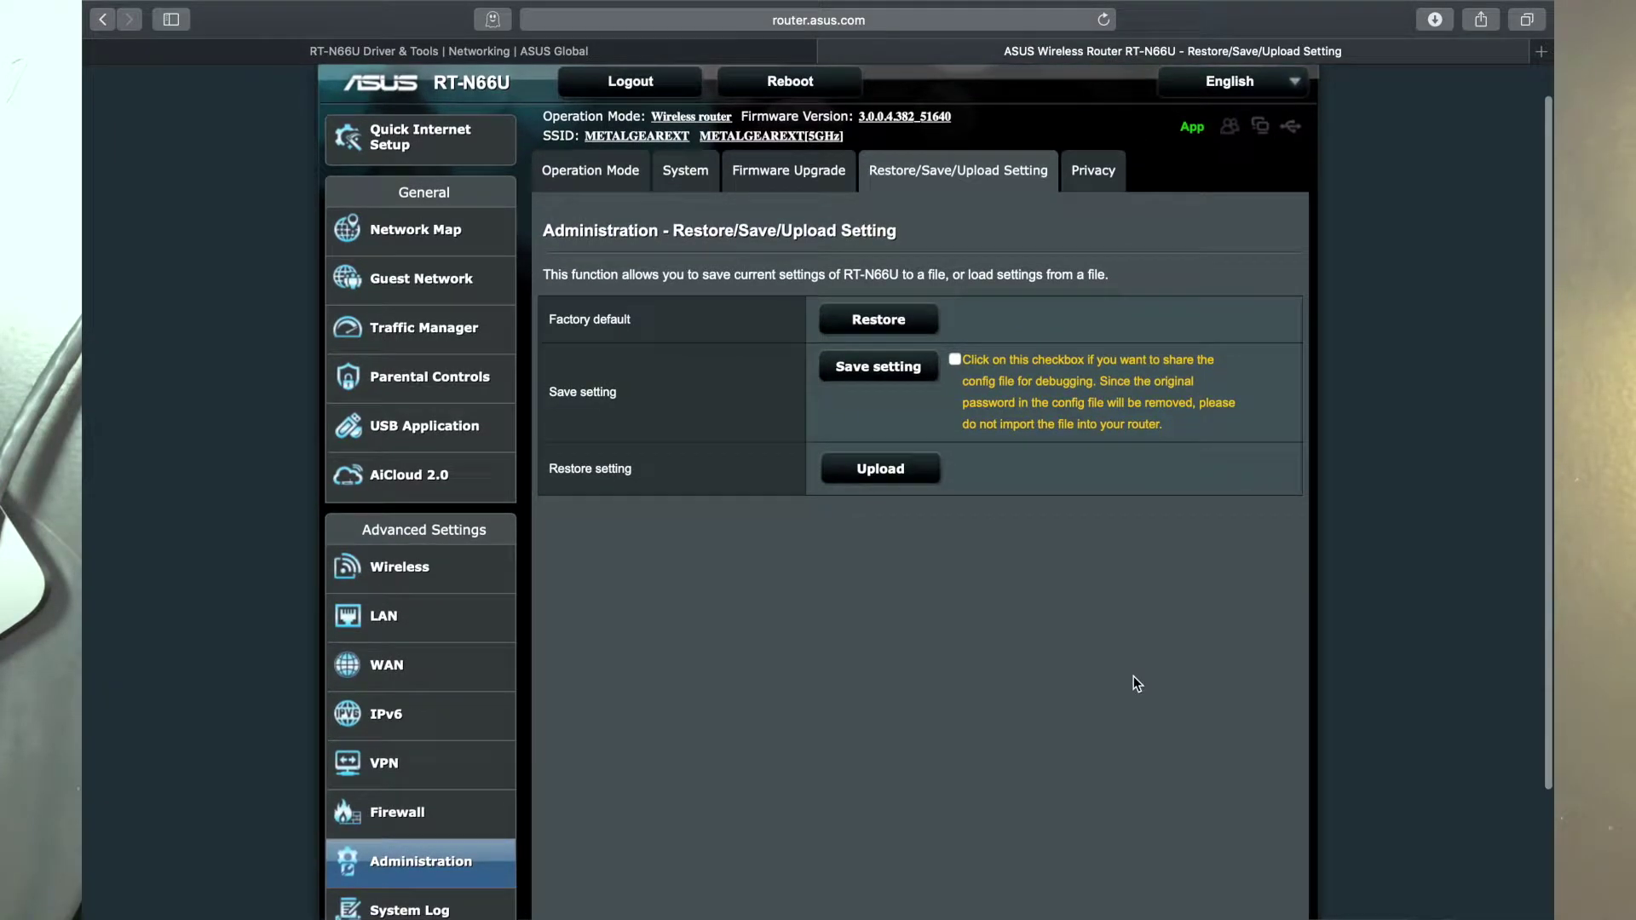
mouse_move(1128, 886)
click(1202, 886)
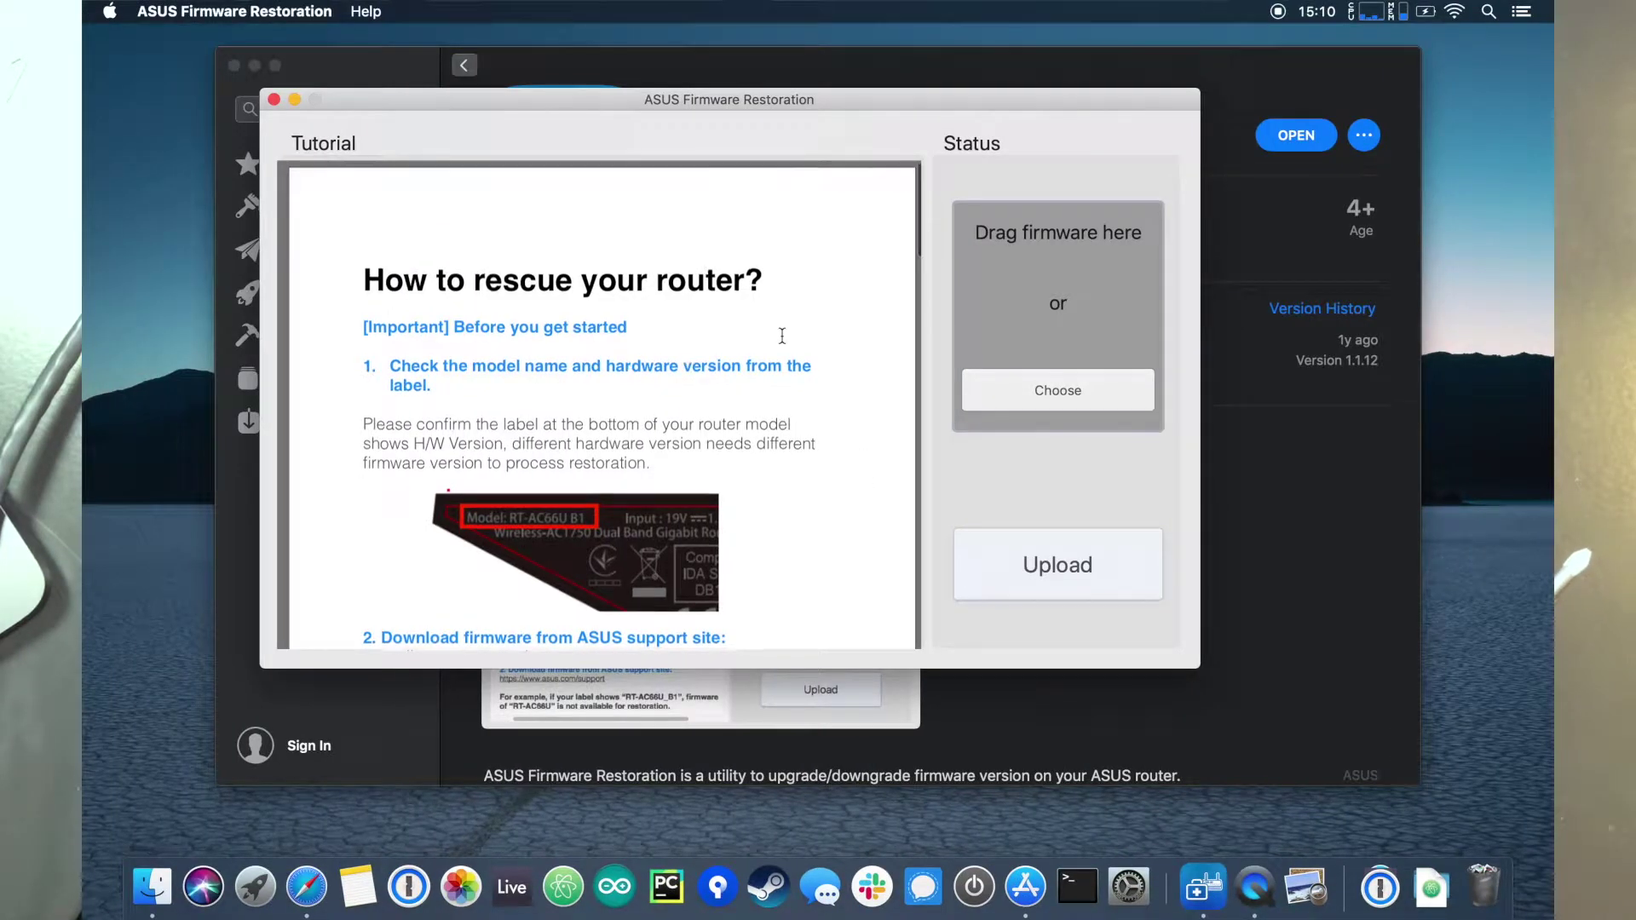
Step: Minimize the App Store window and scroll the restoration tutorial to Step 2
click(253, 66)
scroll(558, 579, down, 2)
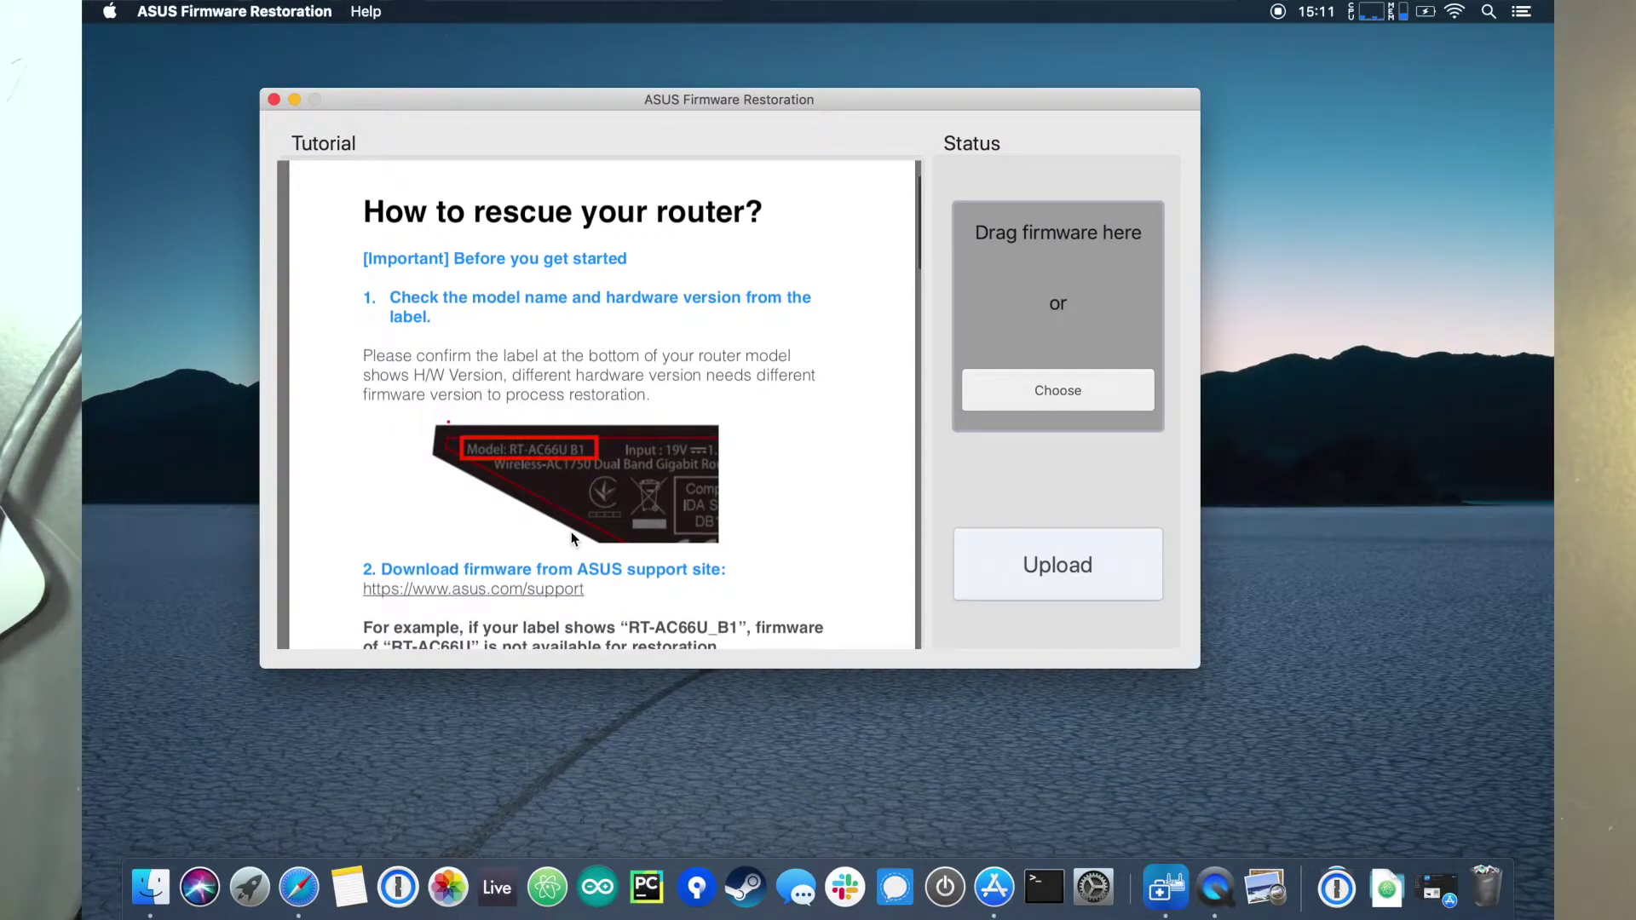
scroll(567, 553, up, 2)
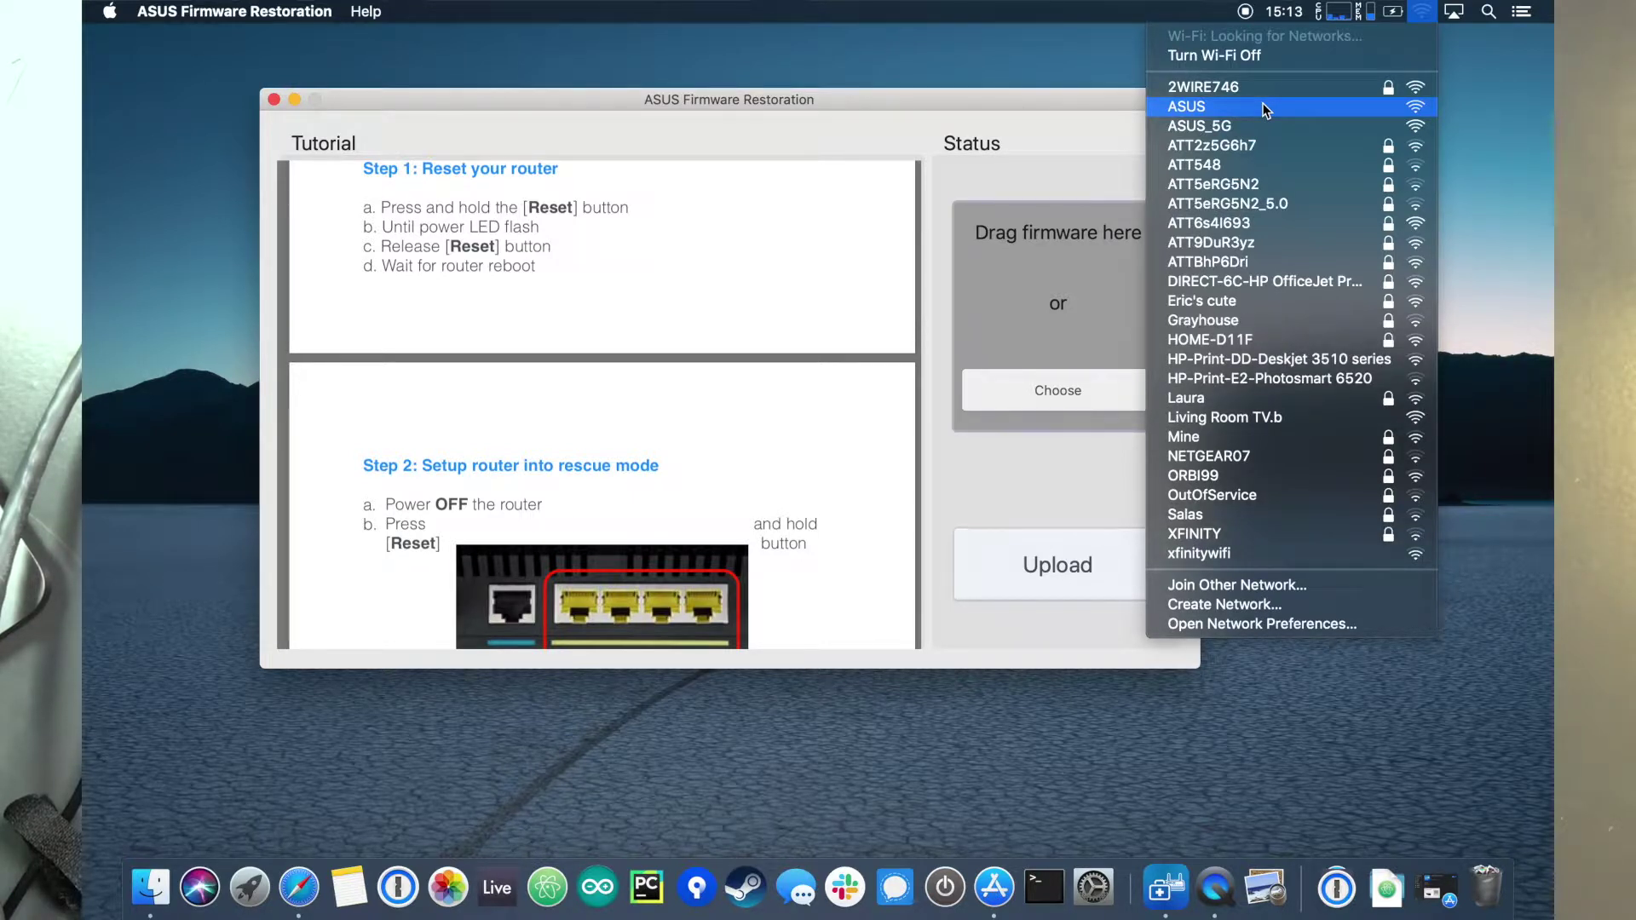
Step: Close the Wi-Fi list and read the tutorial to Step 3's manual Ethernet settings
click(1010, 105)
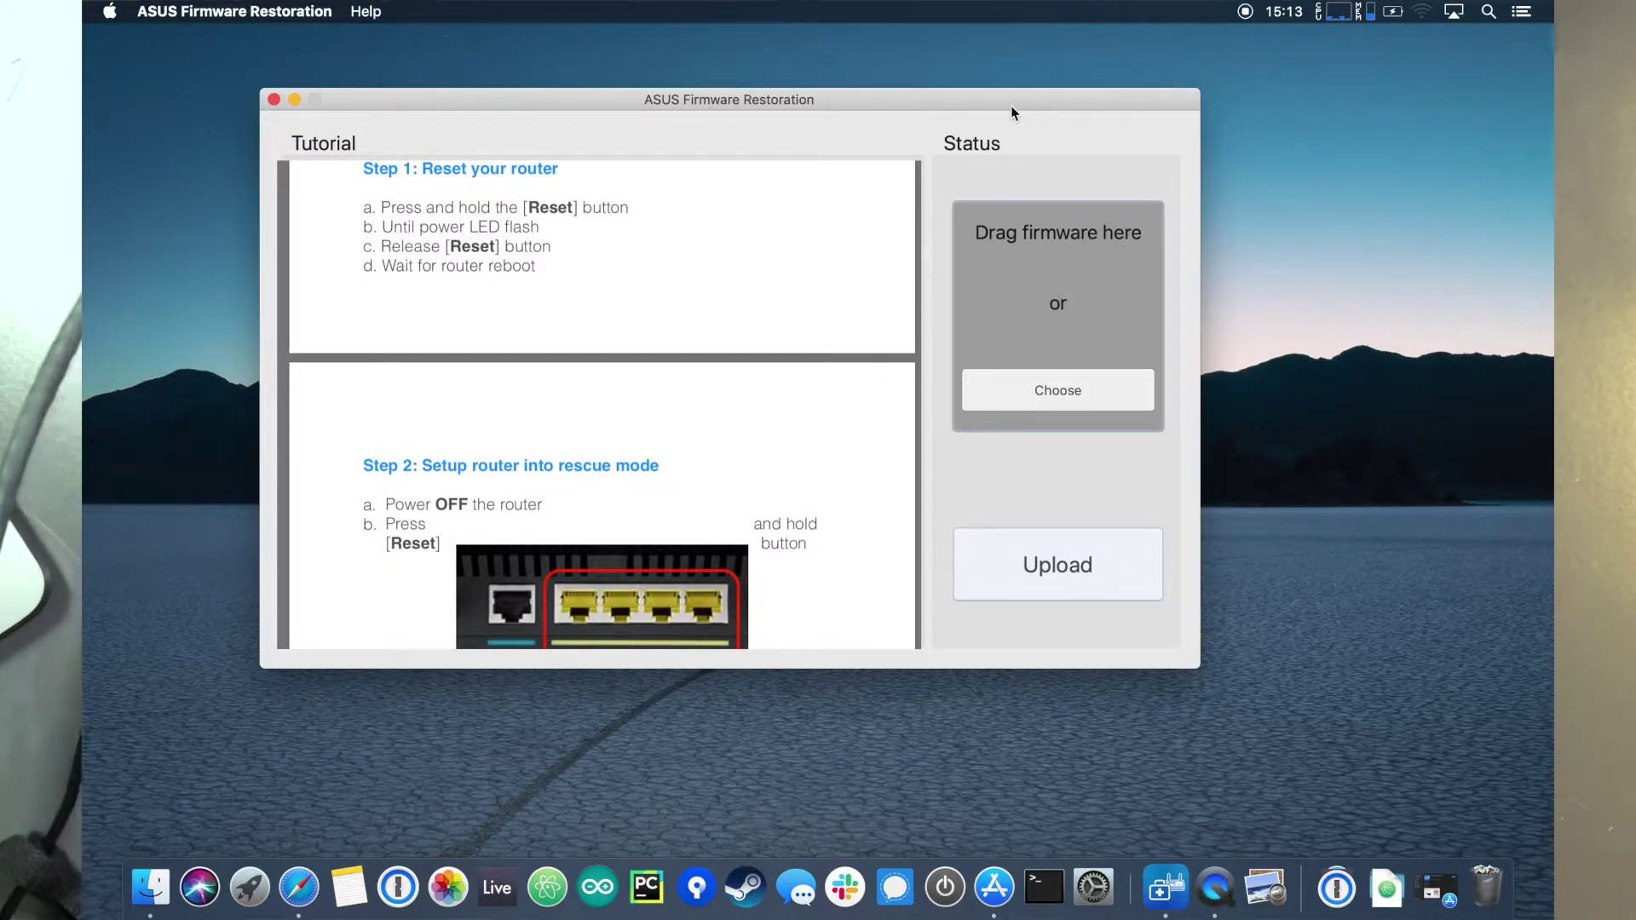
scroll(675, 521, down, 5)
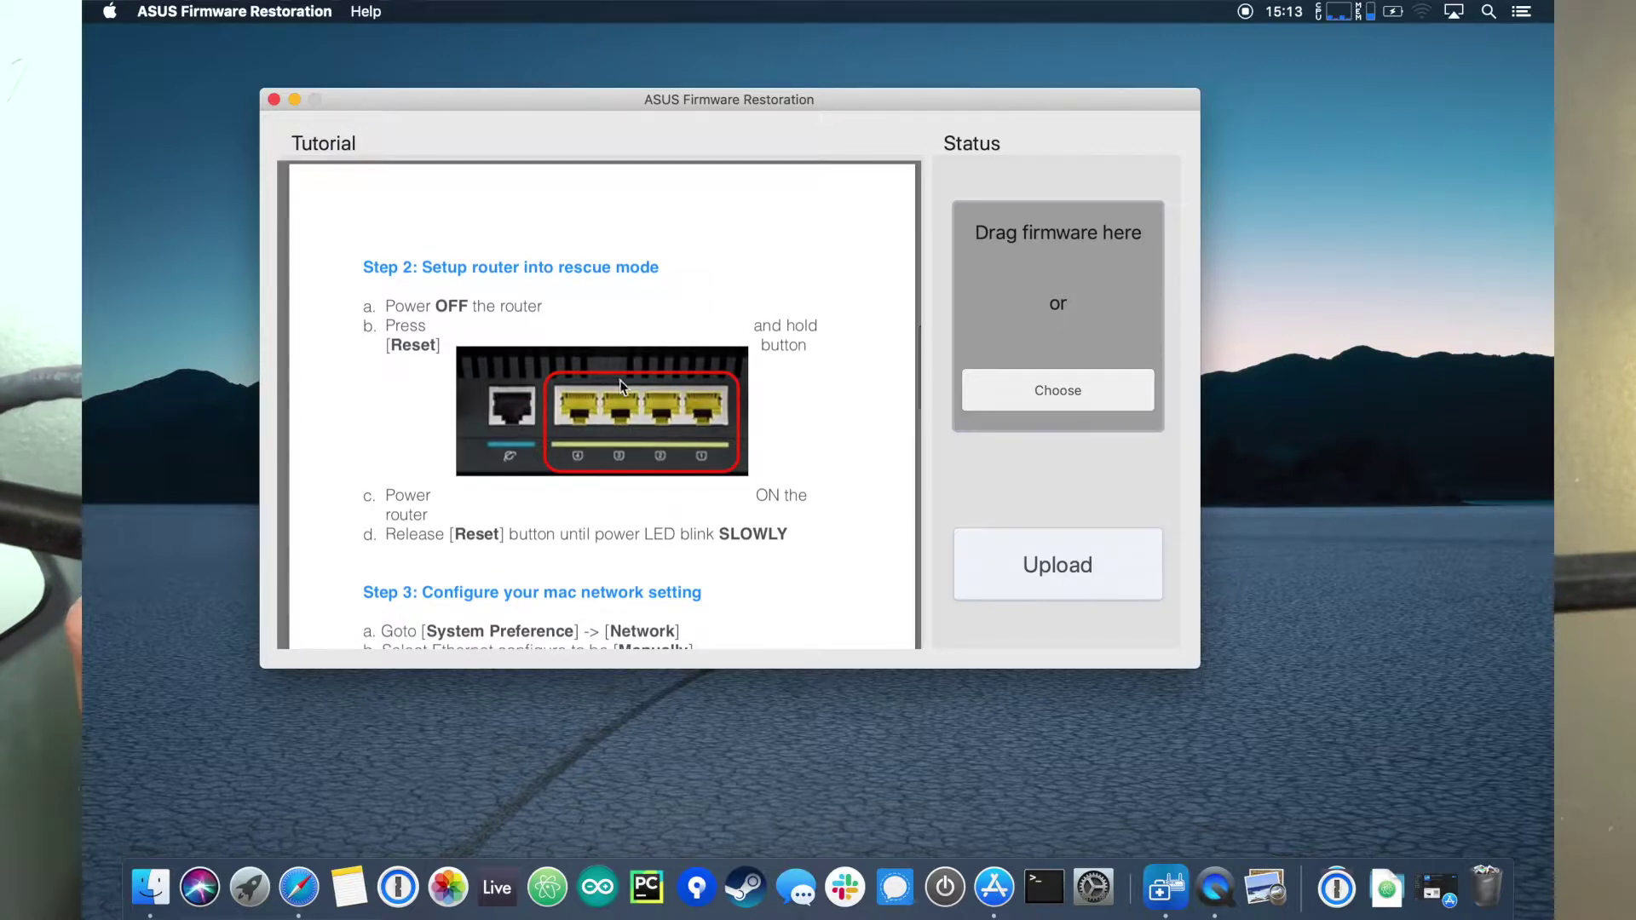
scroll(620, 380, down, 2)
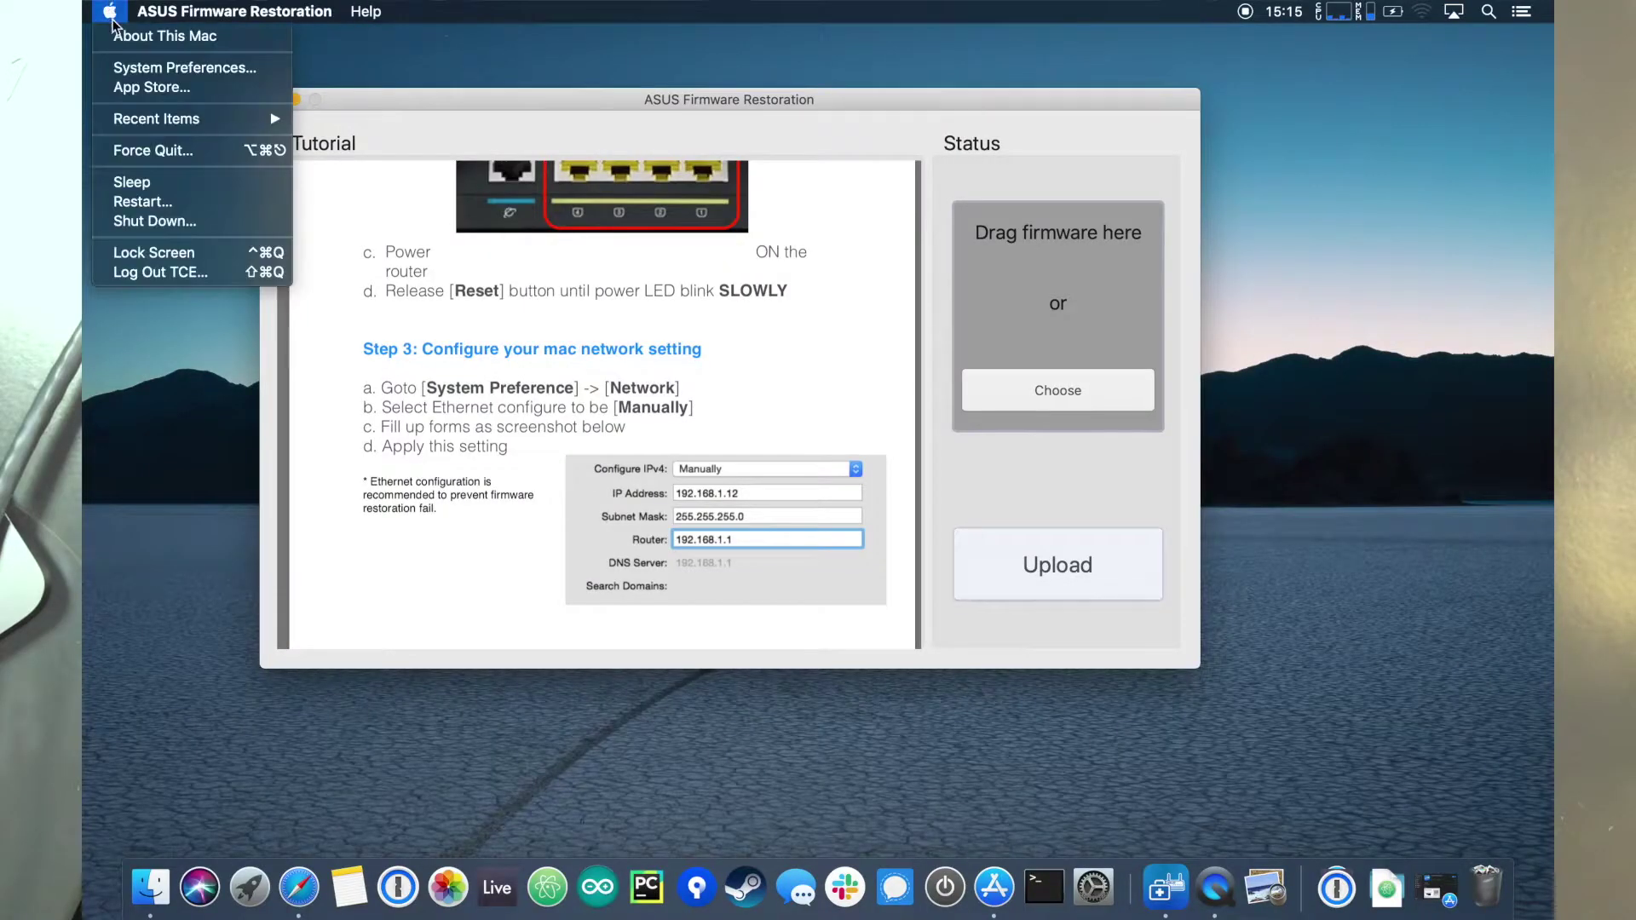
Step: Check the USB LAN is manually set to 192.168.1.12, router 192.168.1.1, and unlock Network settings
click(138, 75)
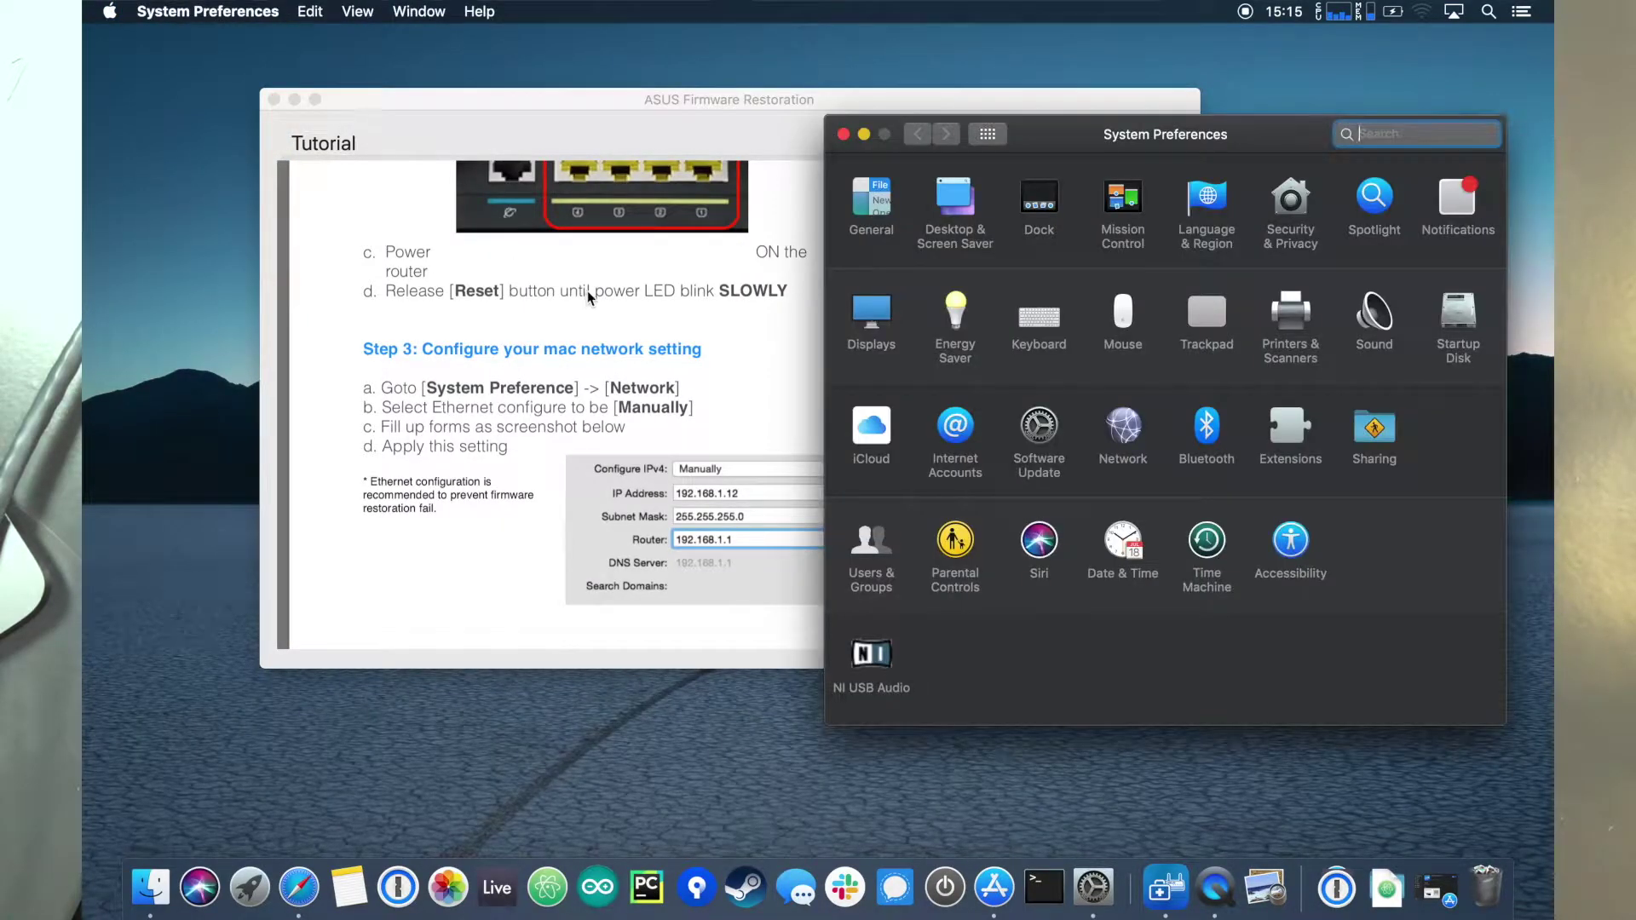
click(1123, 430)
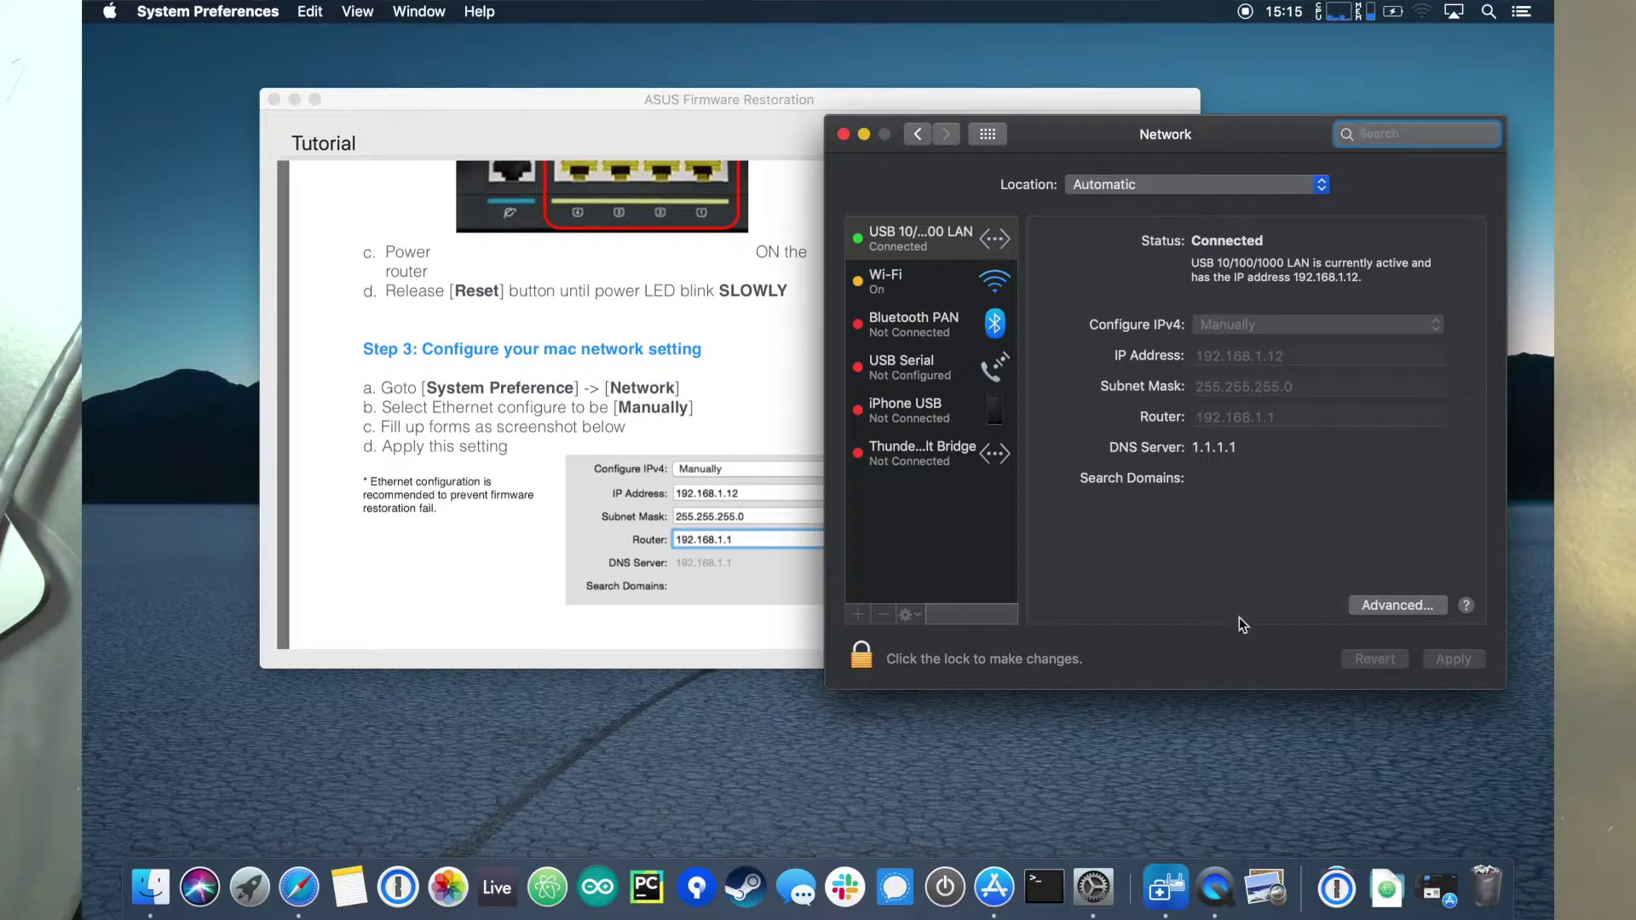
click(859, 656)
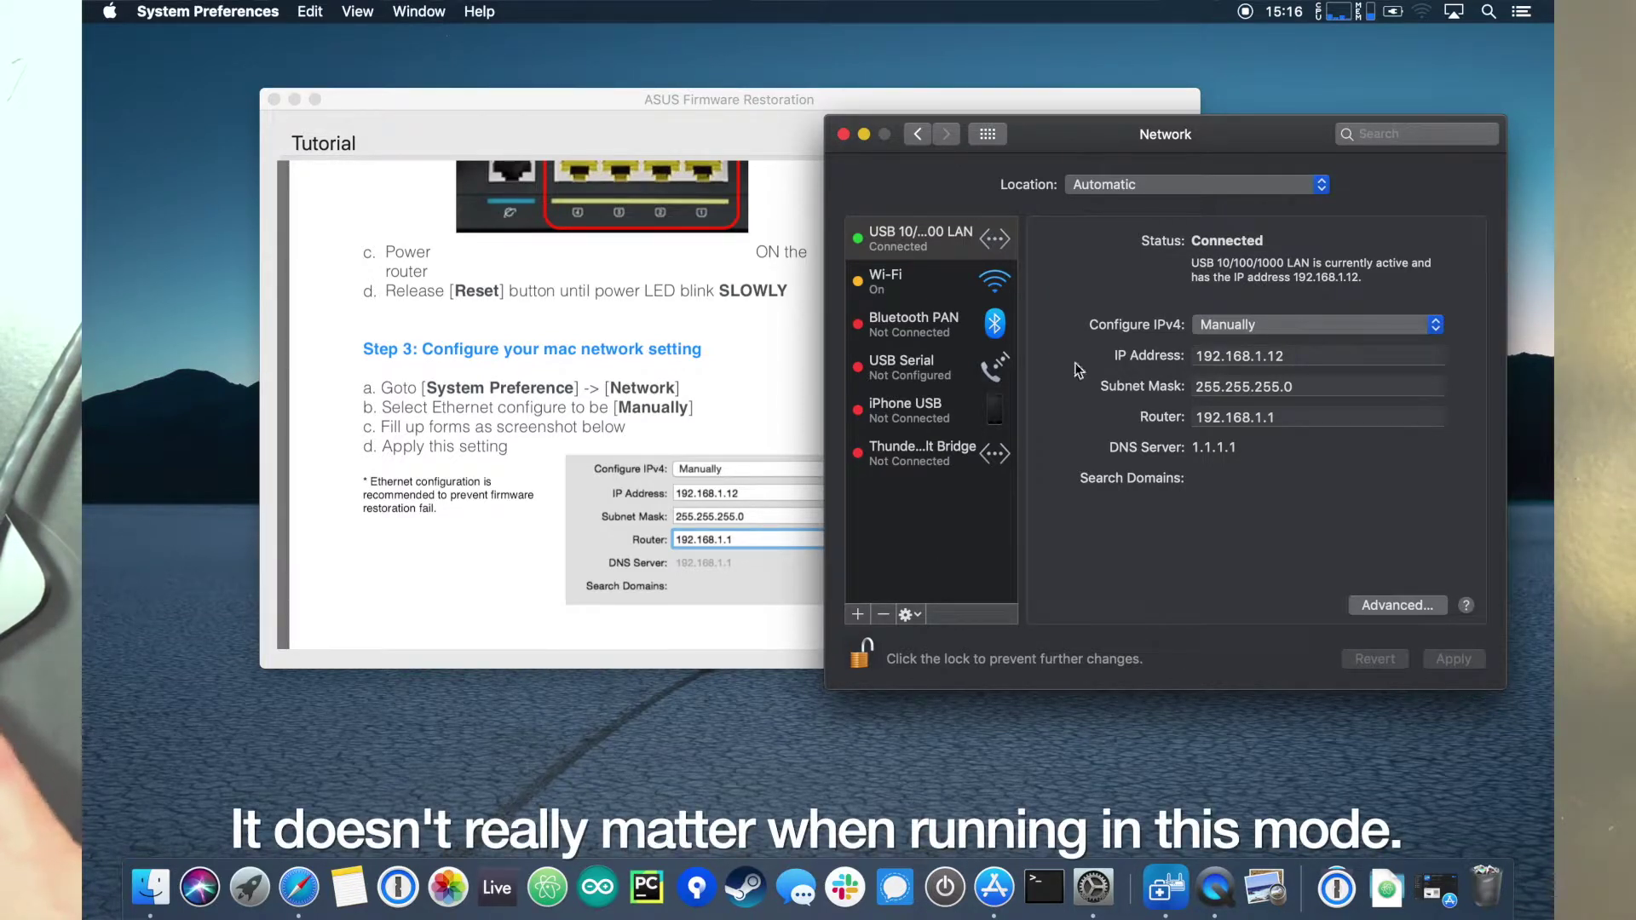
Step: Close Network preferences, read the tutorial through Steps 5 and 6, and return to the browser
click(843, 134)
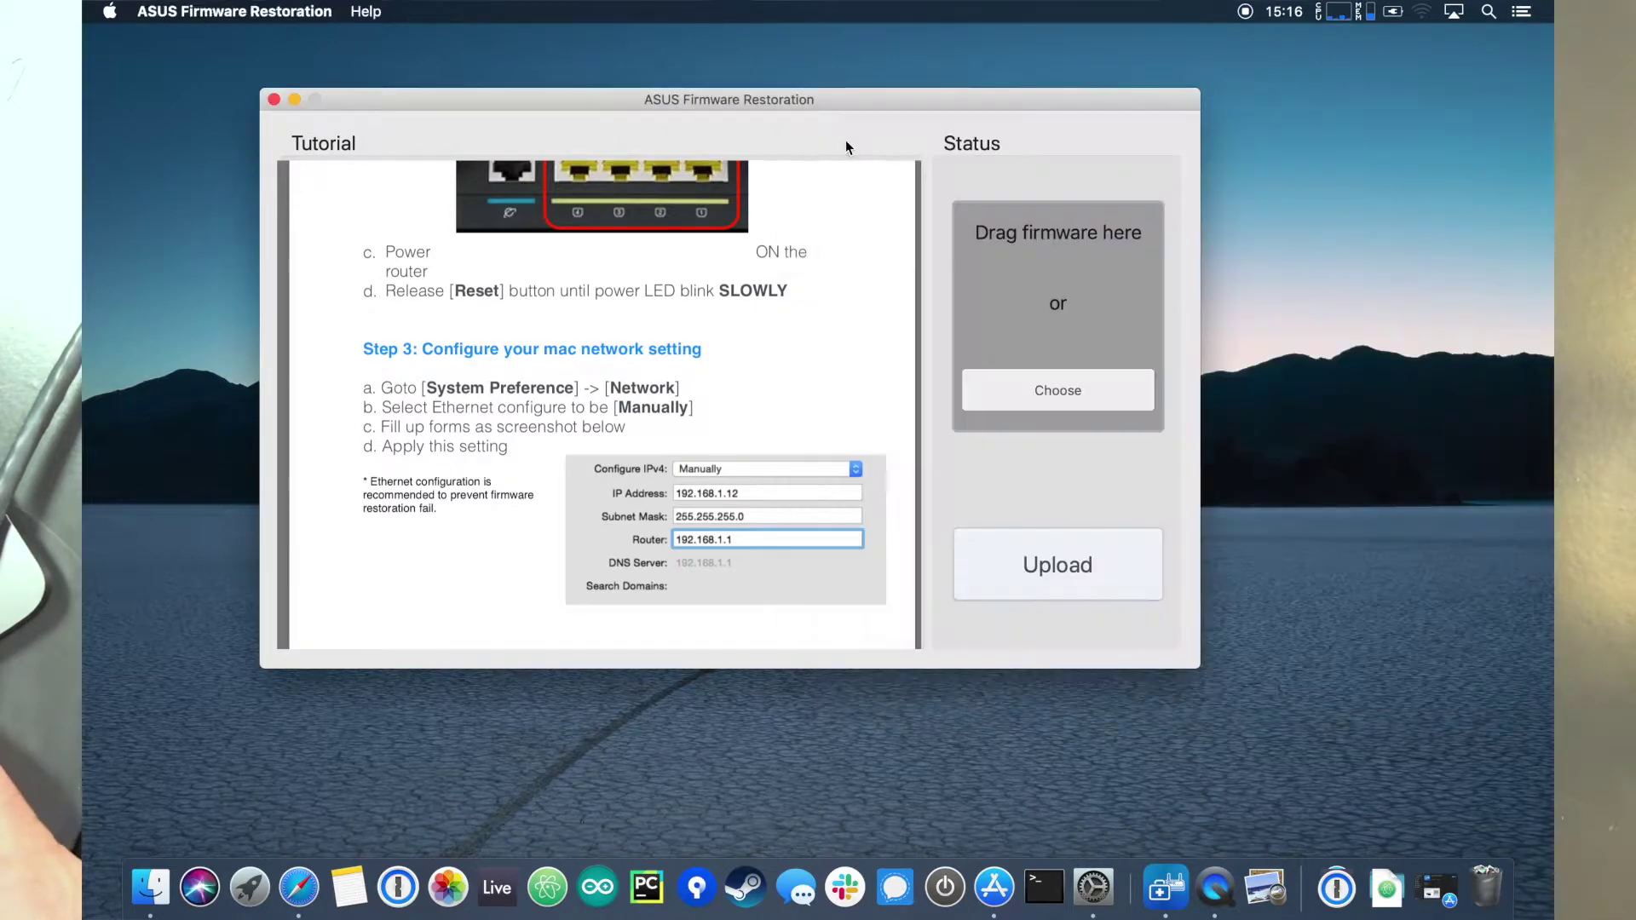
scroll(729, 442, down, 10)
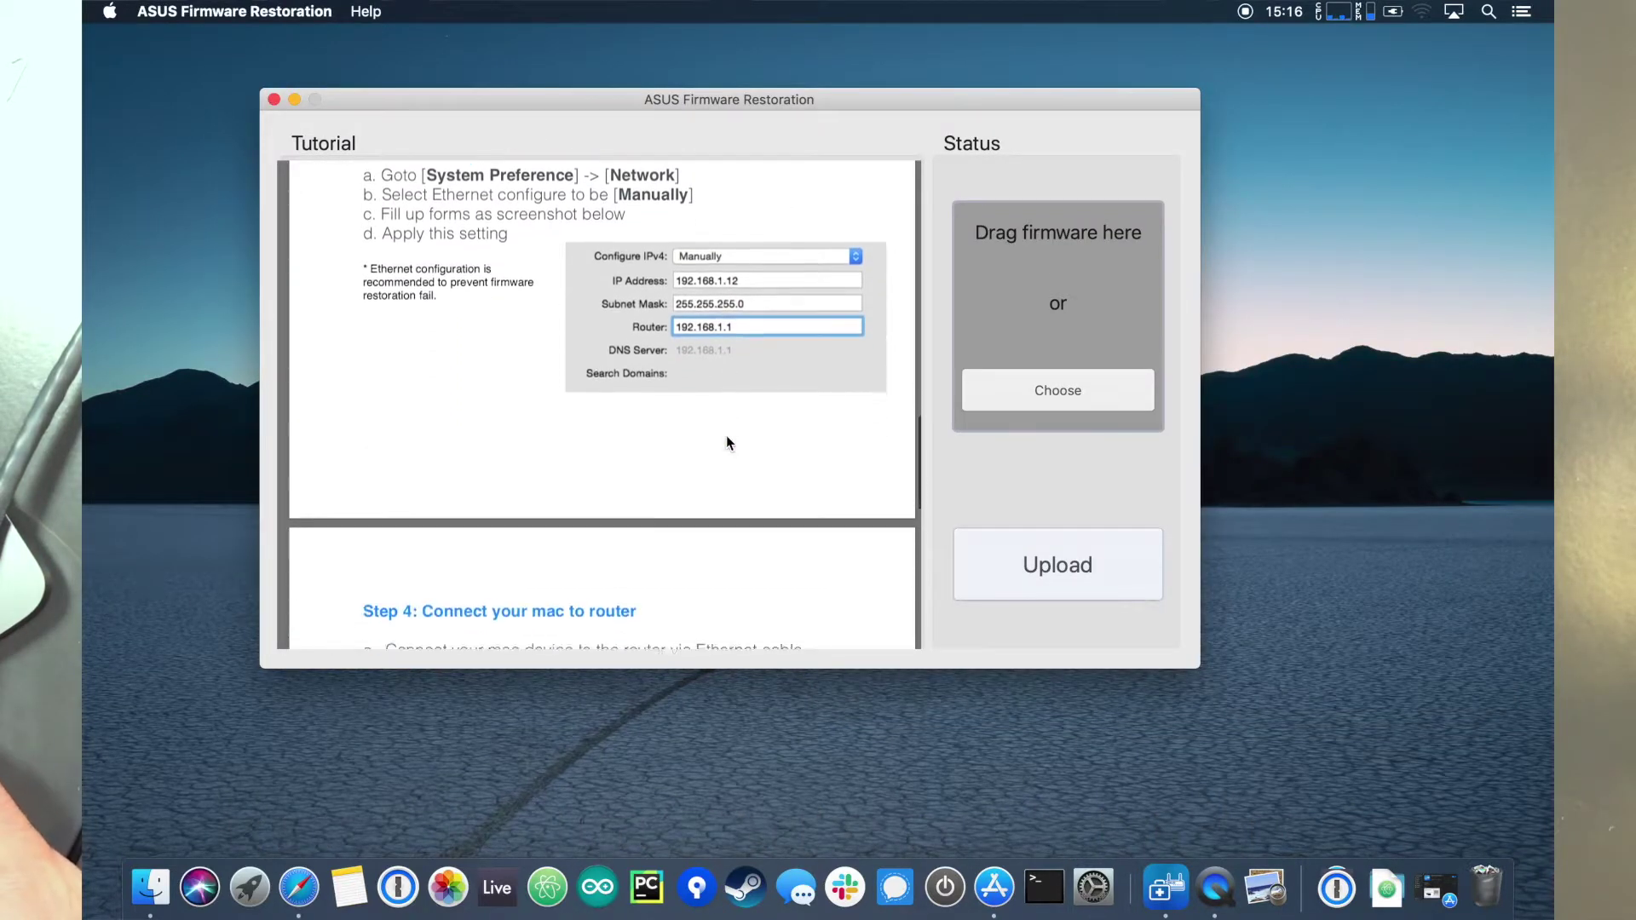
scroll(725, 436, down, 5)
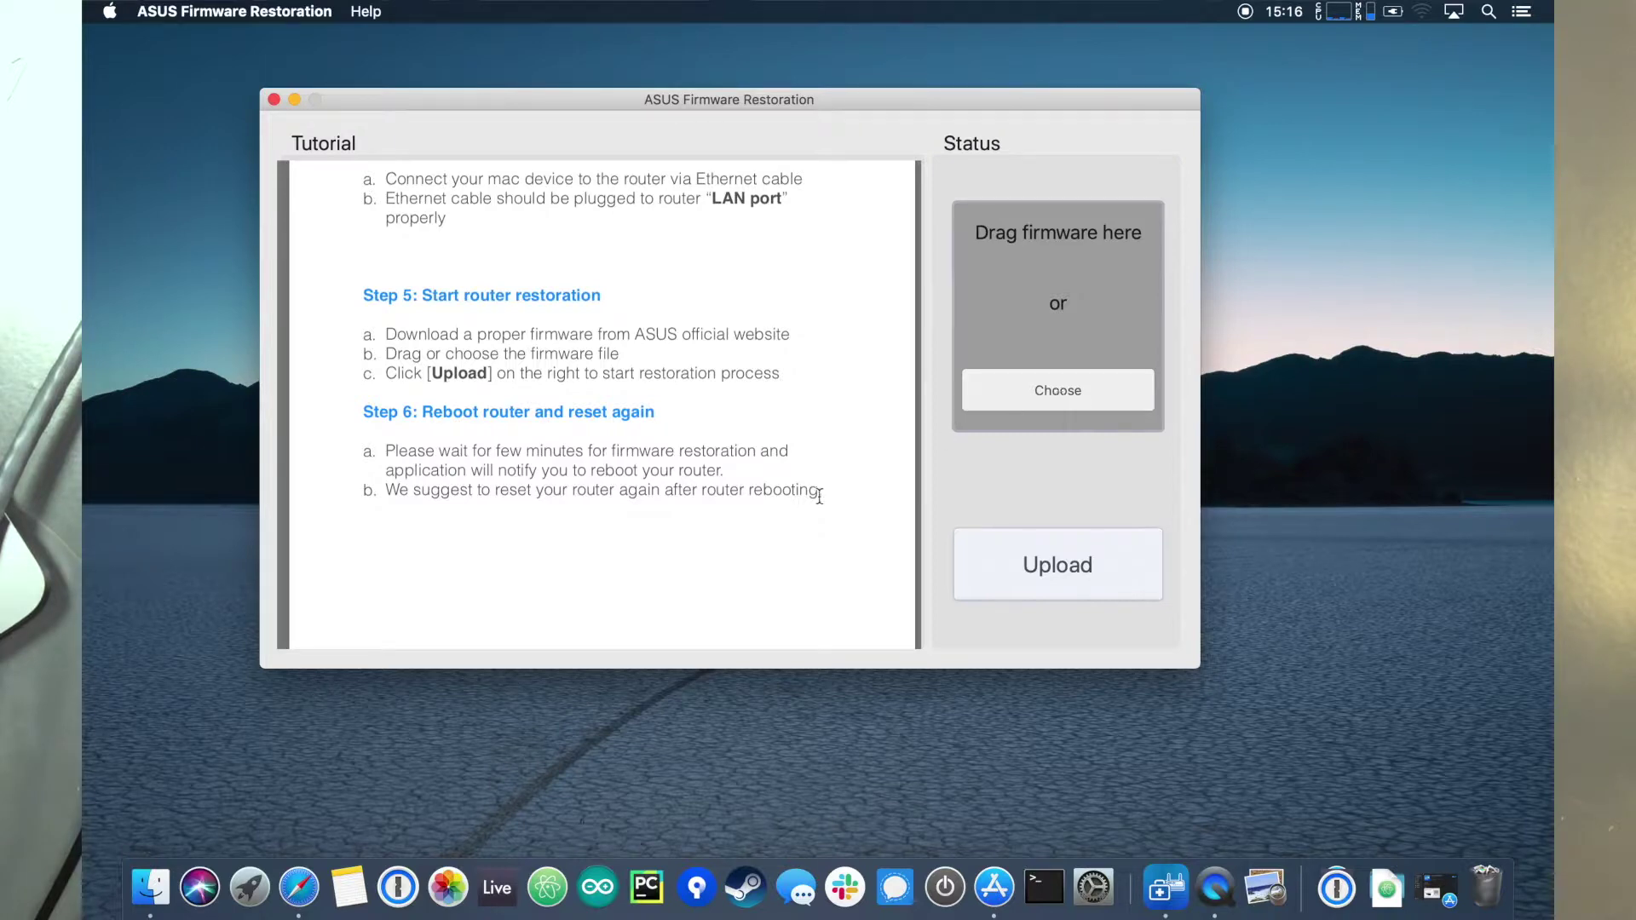
click(300, 890)
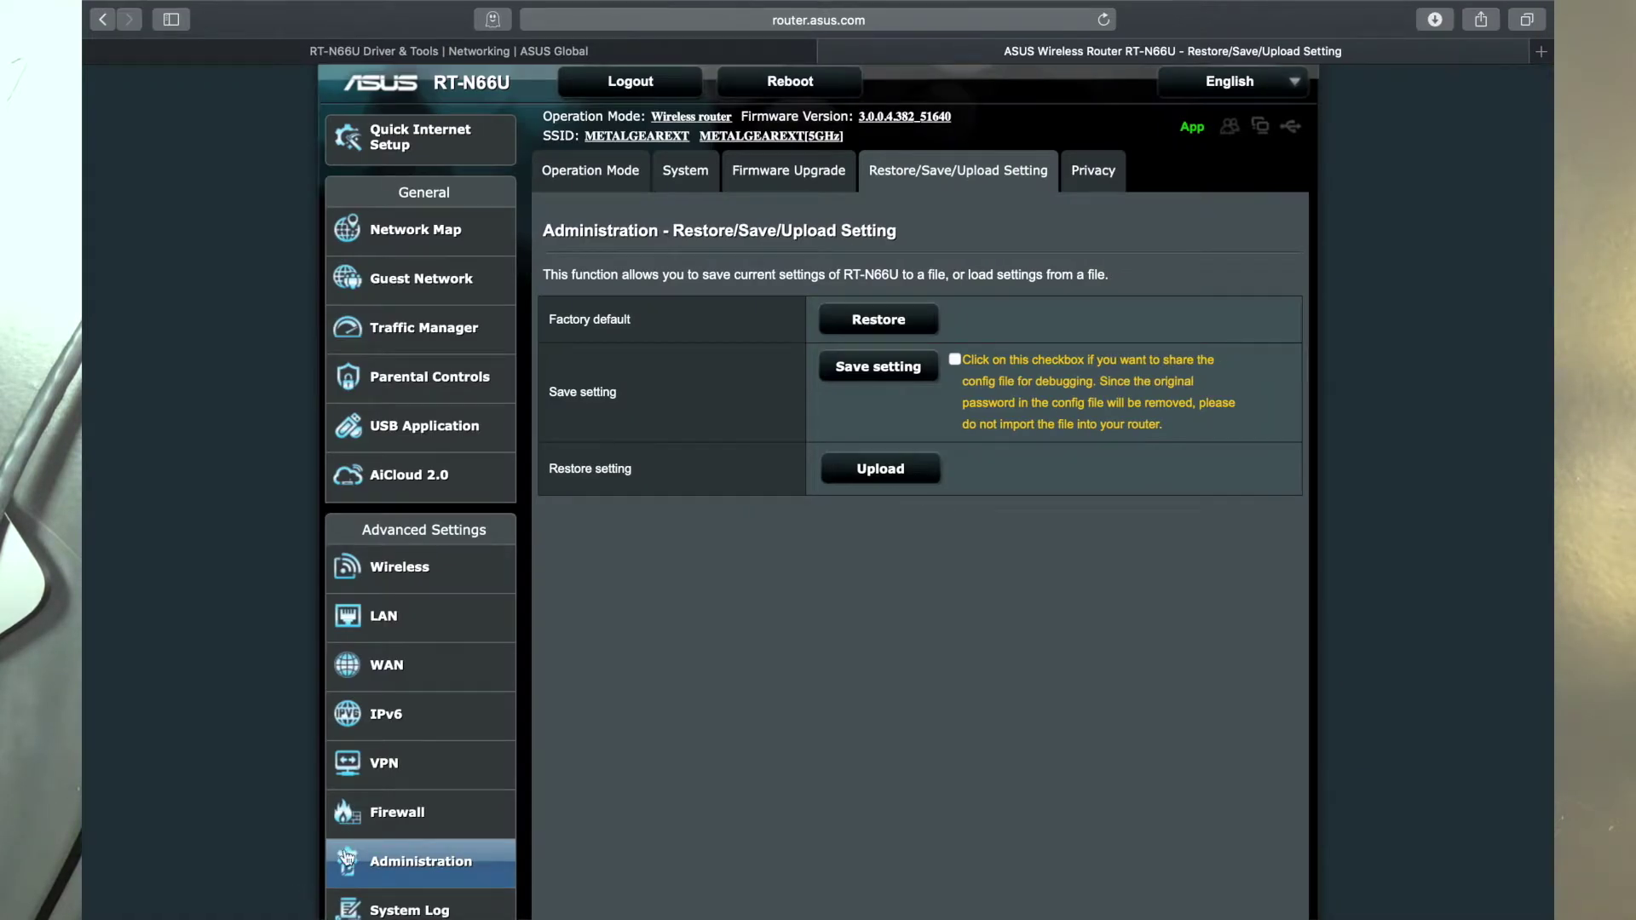
Step: Confirm on the RT-N66U Driver & Tools page that firmware 3.0.0.4.382.51640 is the latest
click(574, 54)
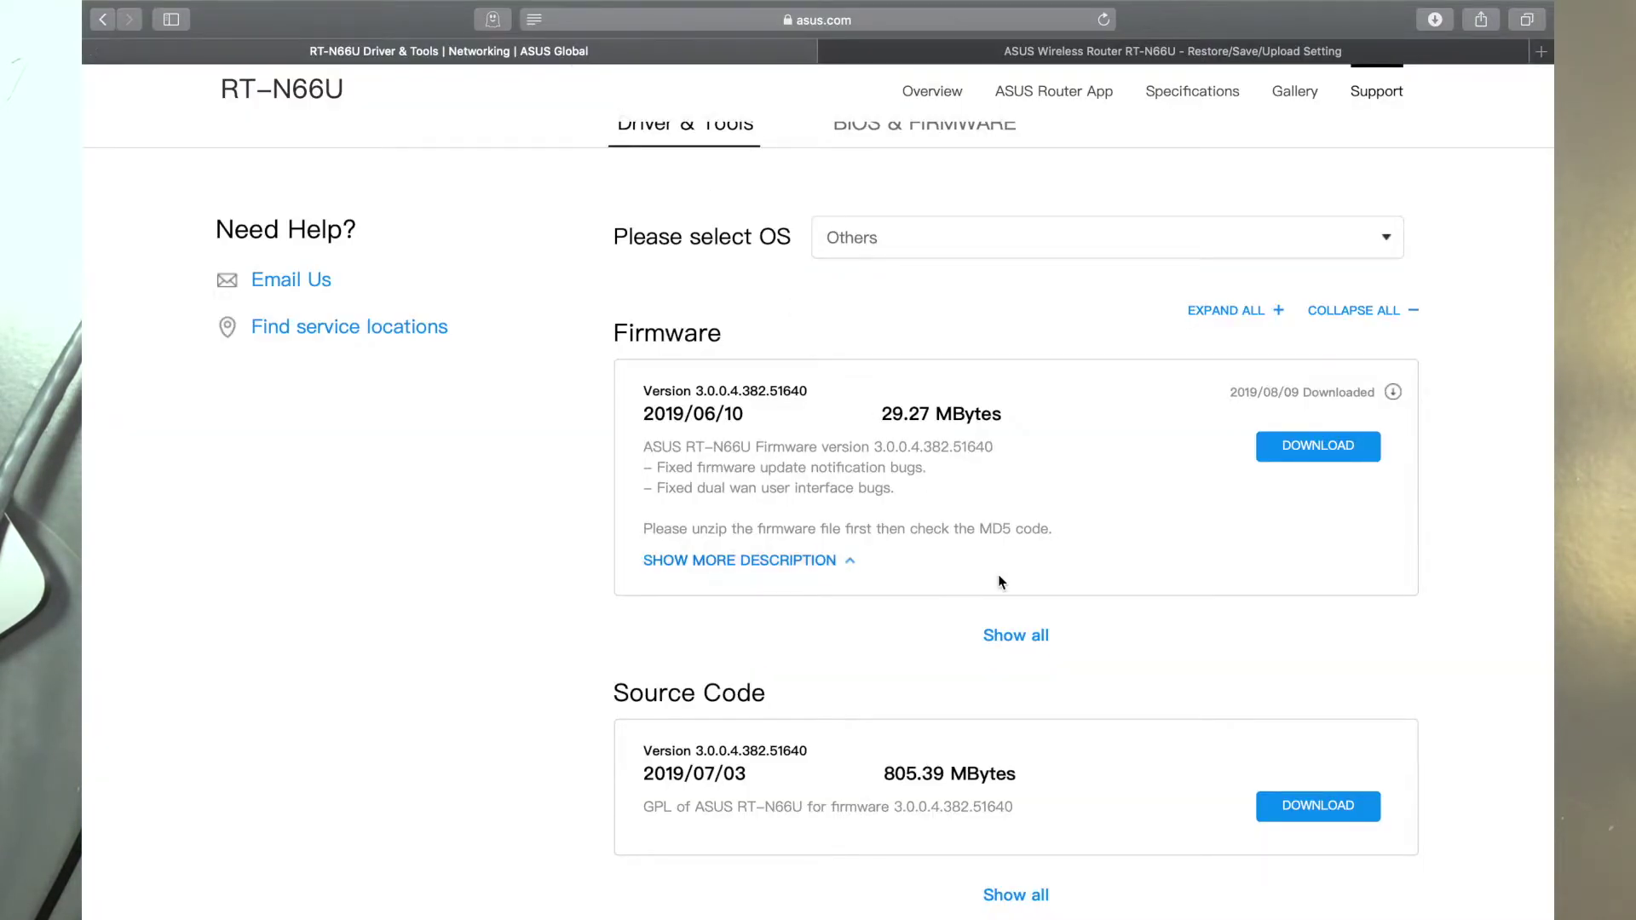
scroll(999, 582, down, 1)
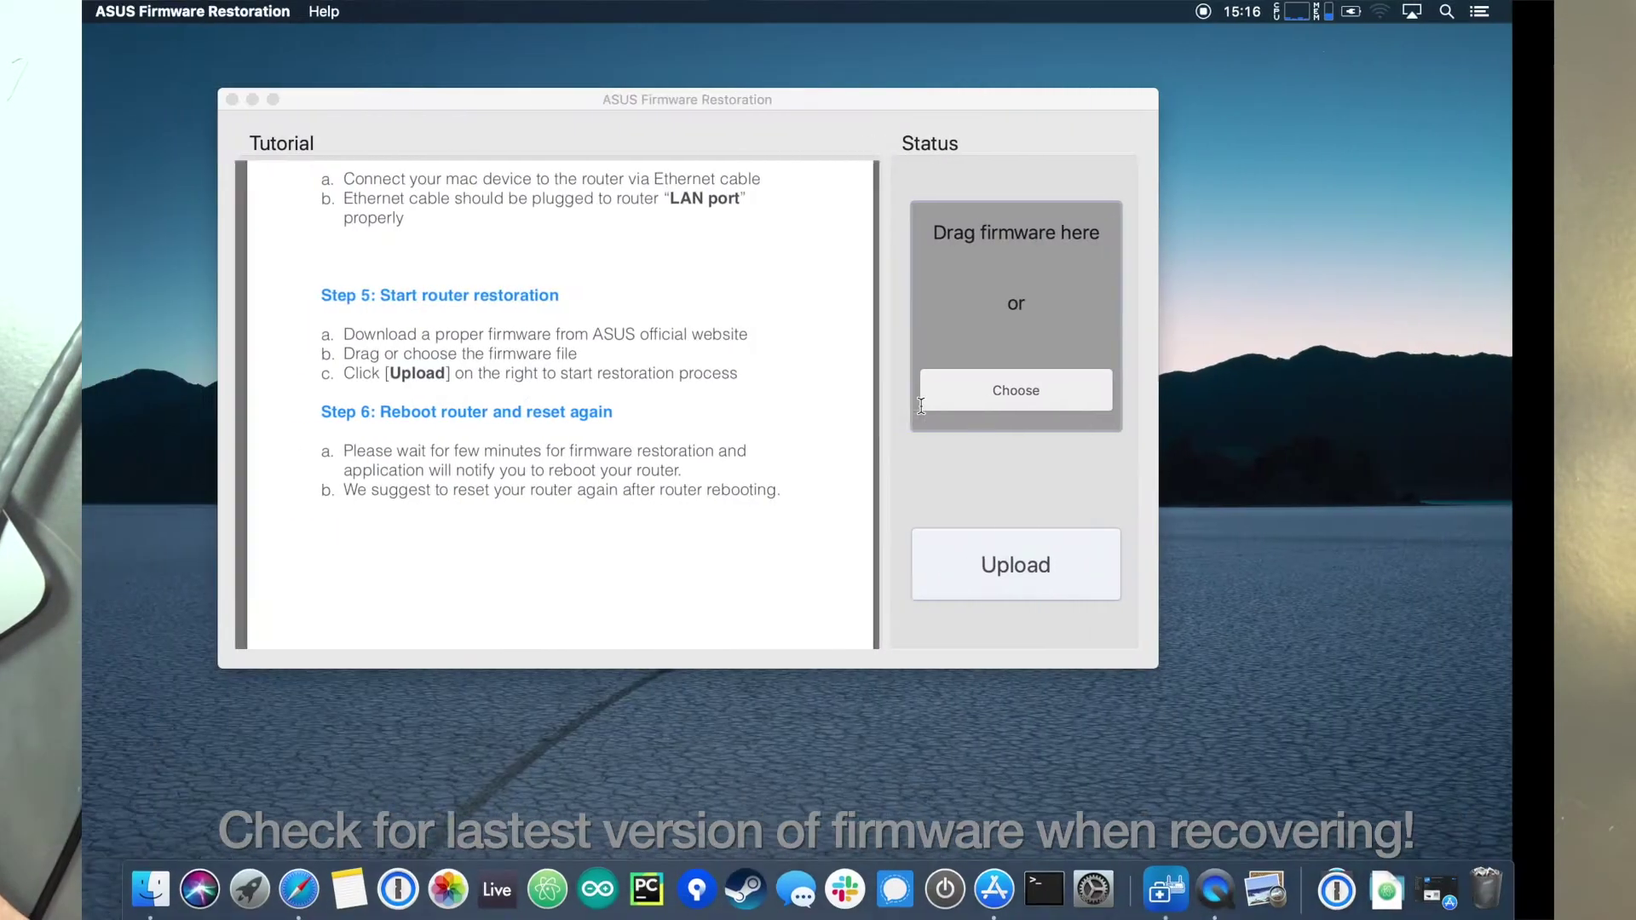
Step: Choose RT-N66U_3.0.0.4_382_51640-g679a7e3.trx from Firmware_Release and upload it to the router
click(1014, 380)
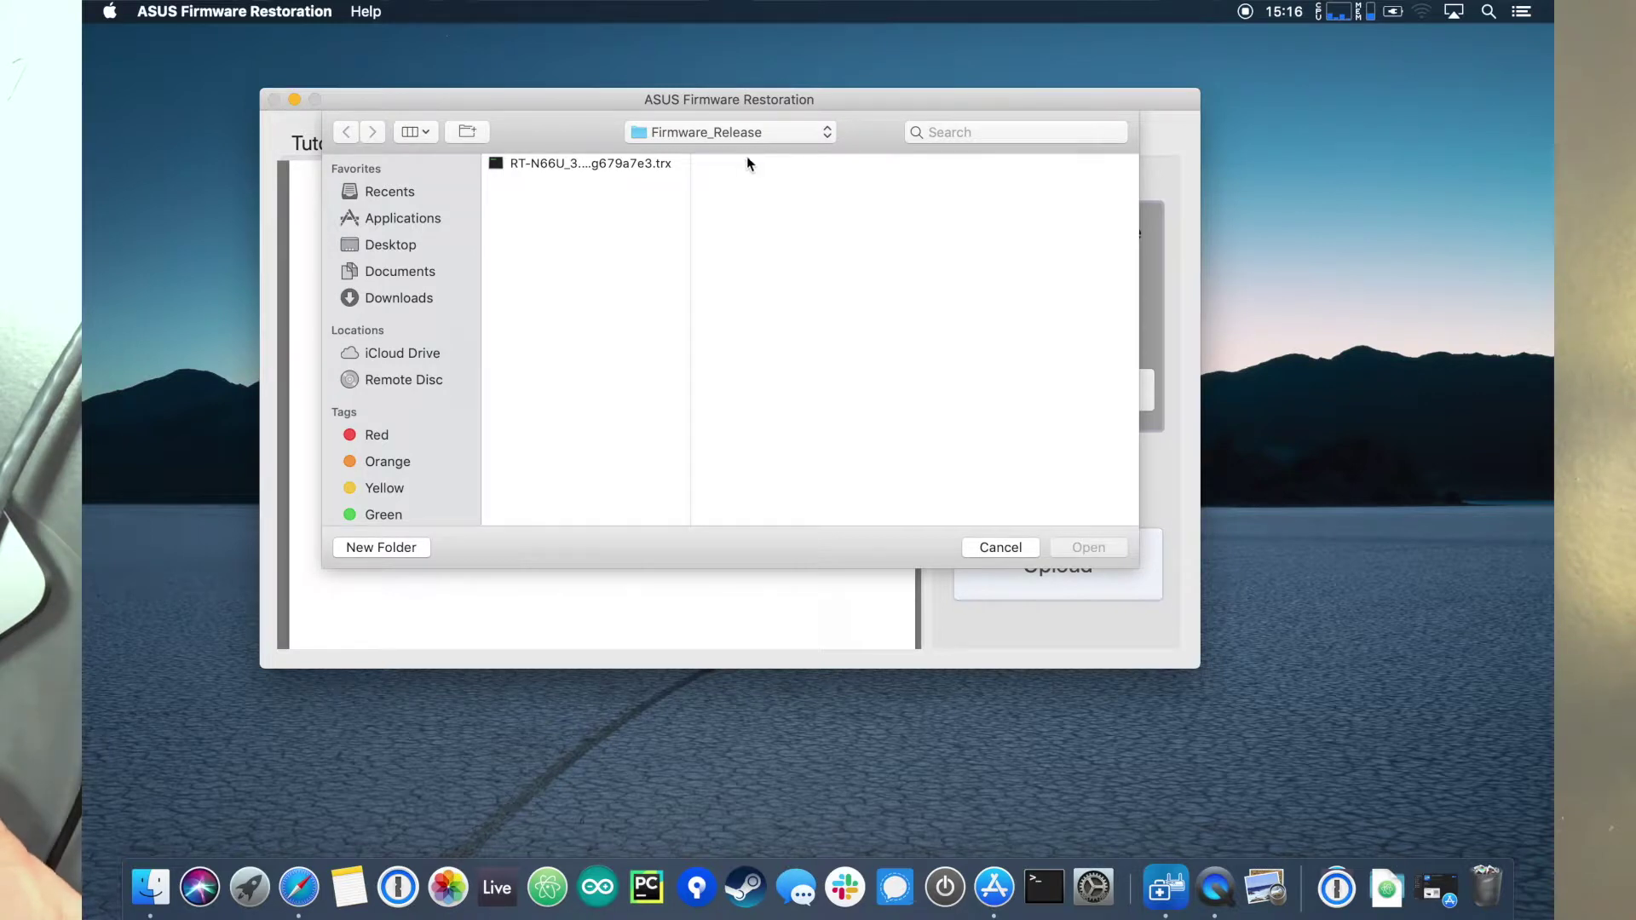
click(754, 136)
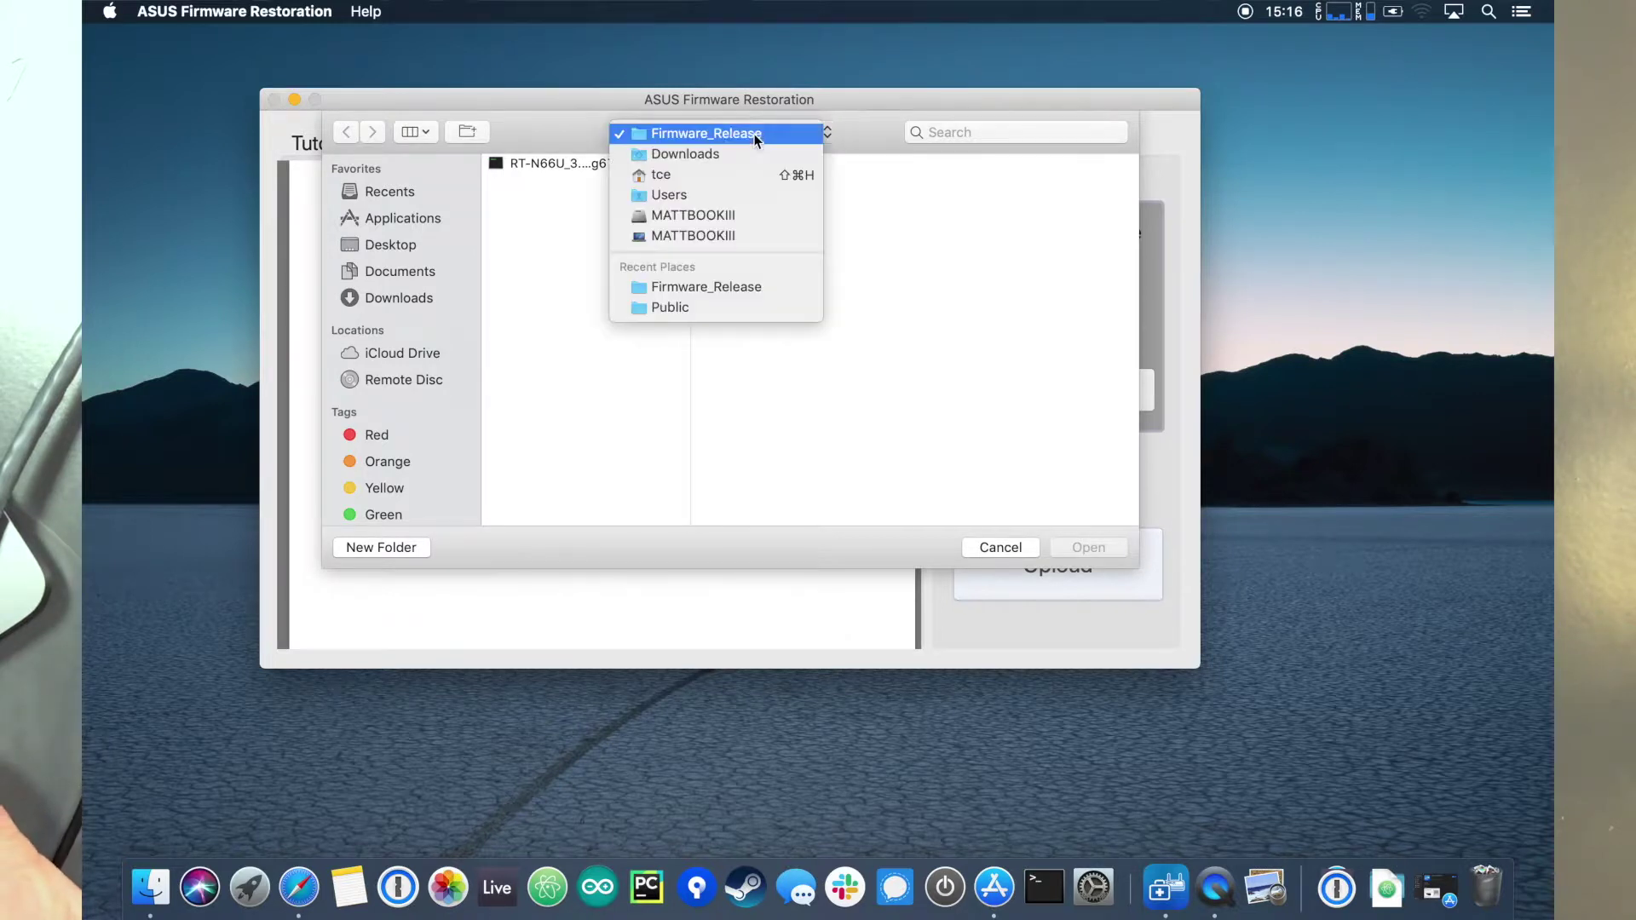
click(571, 166)
click(1088, 549)
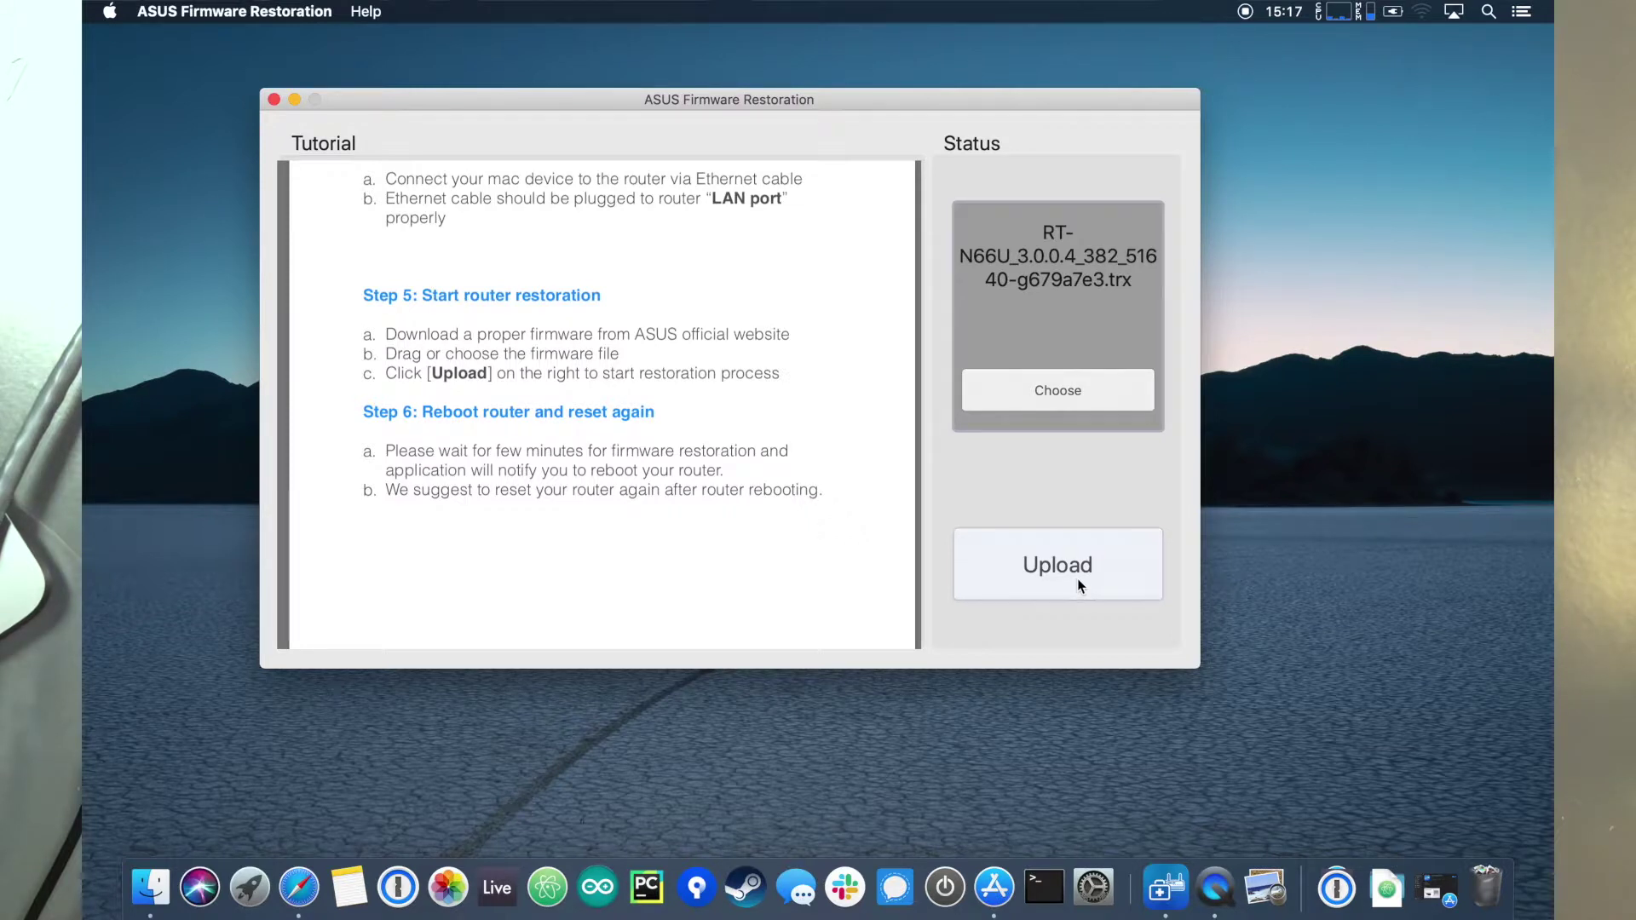
click(1080, 587)
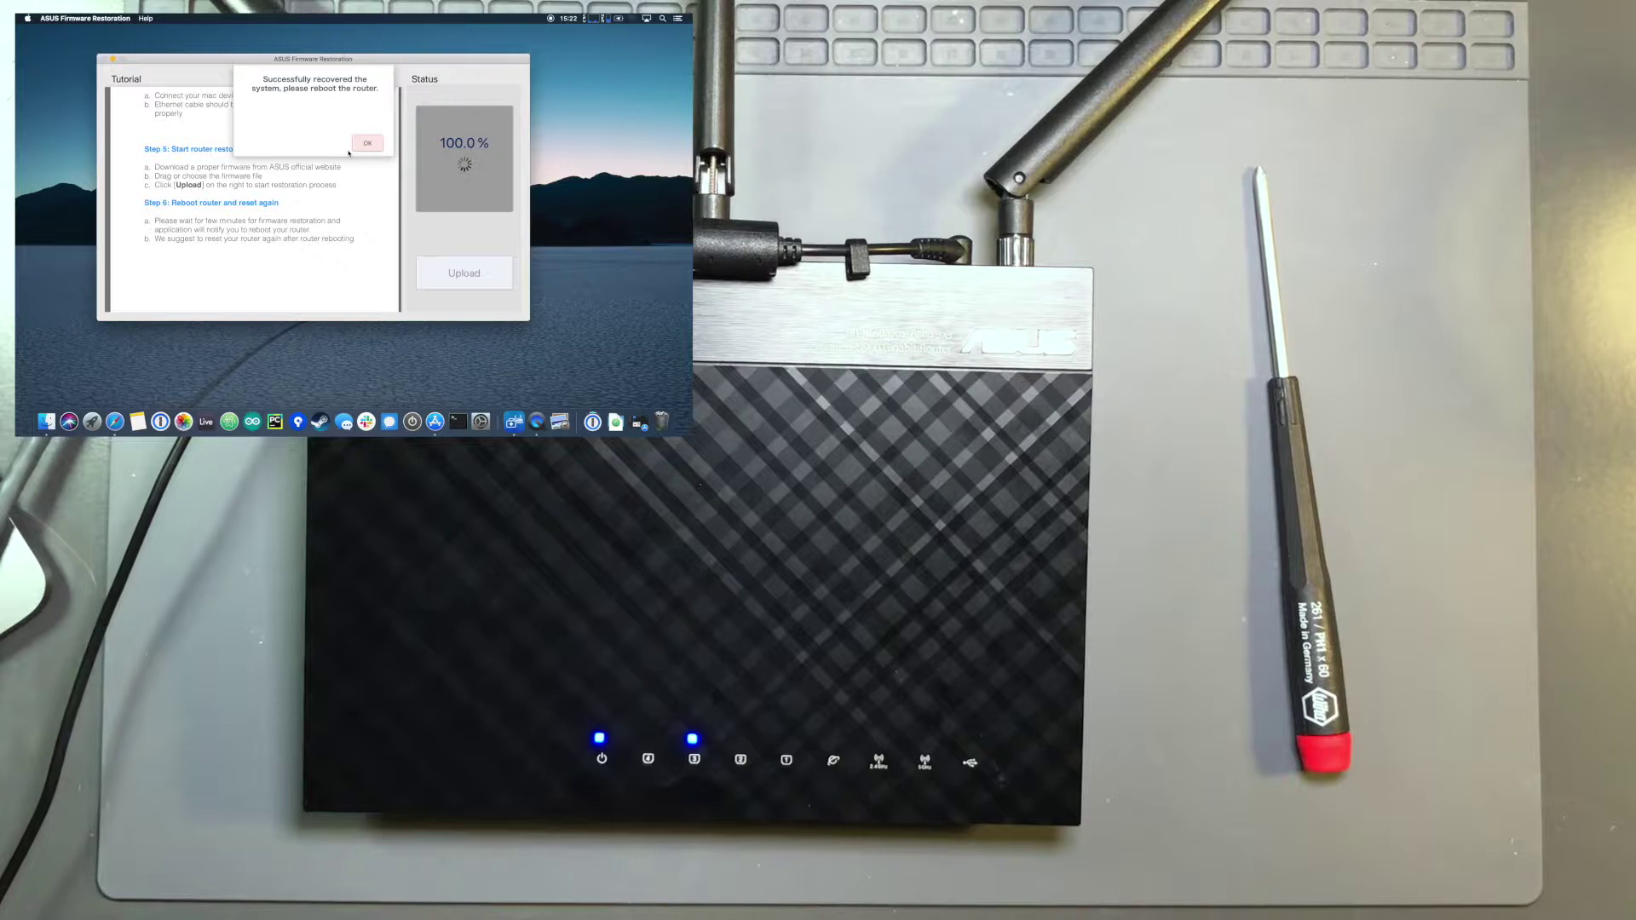
Step: Dismiss the 'Successfully recovered the system' message once the router has rebooted
click(367, 143)
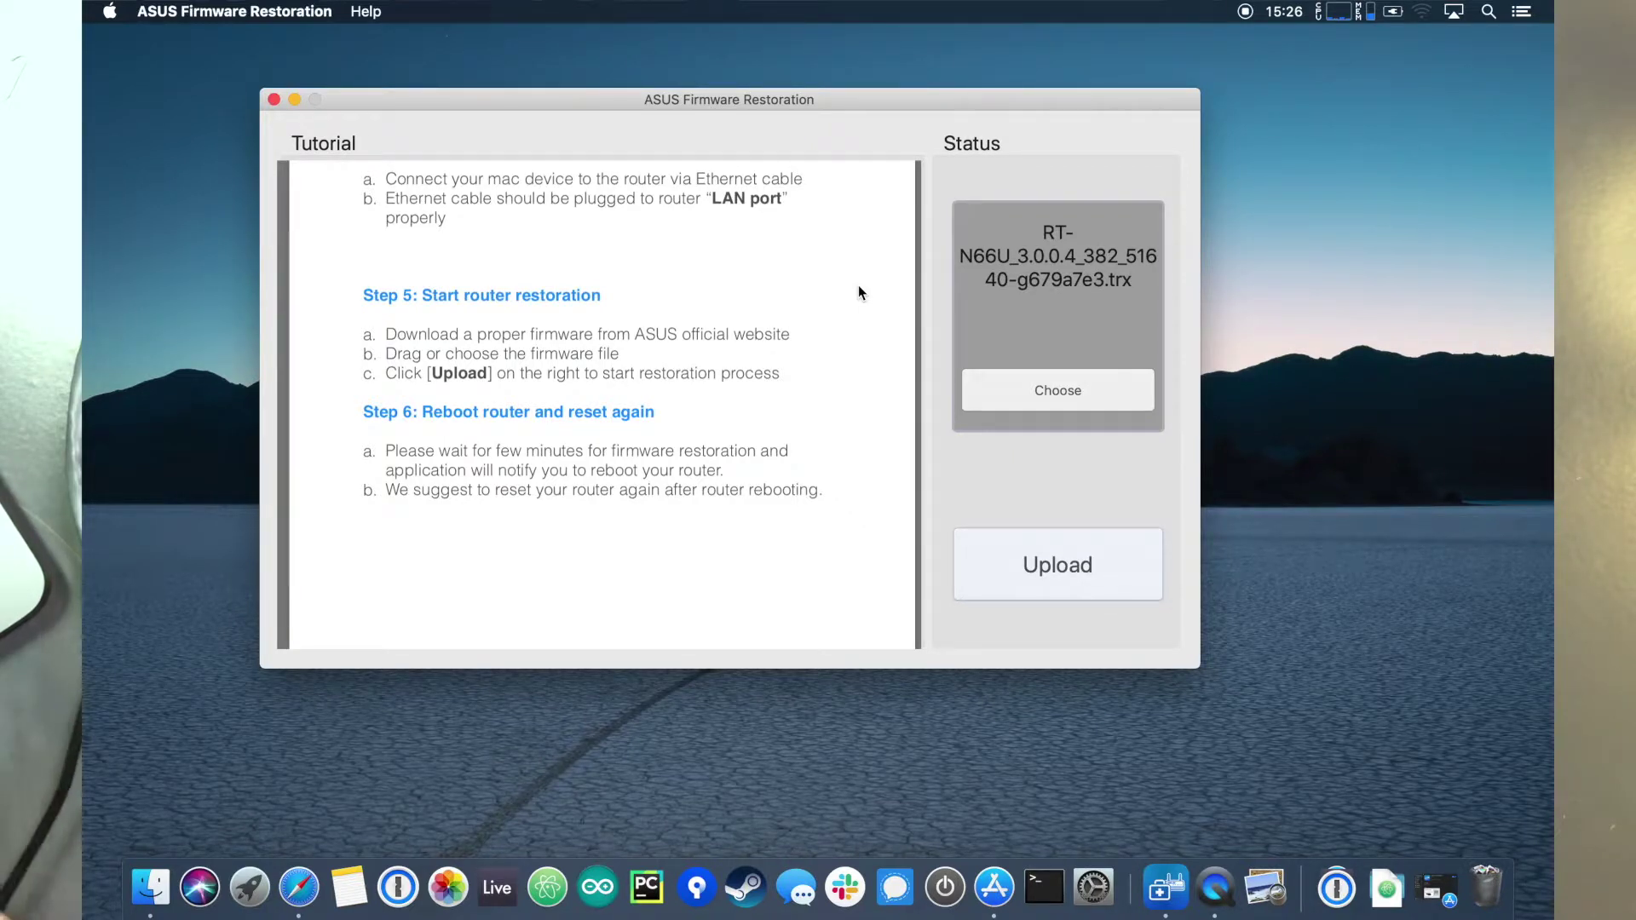
Step: Join ASUS_5G from the menu-bar Wi-Fi list, then close the list
click(1438, 53)
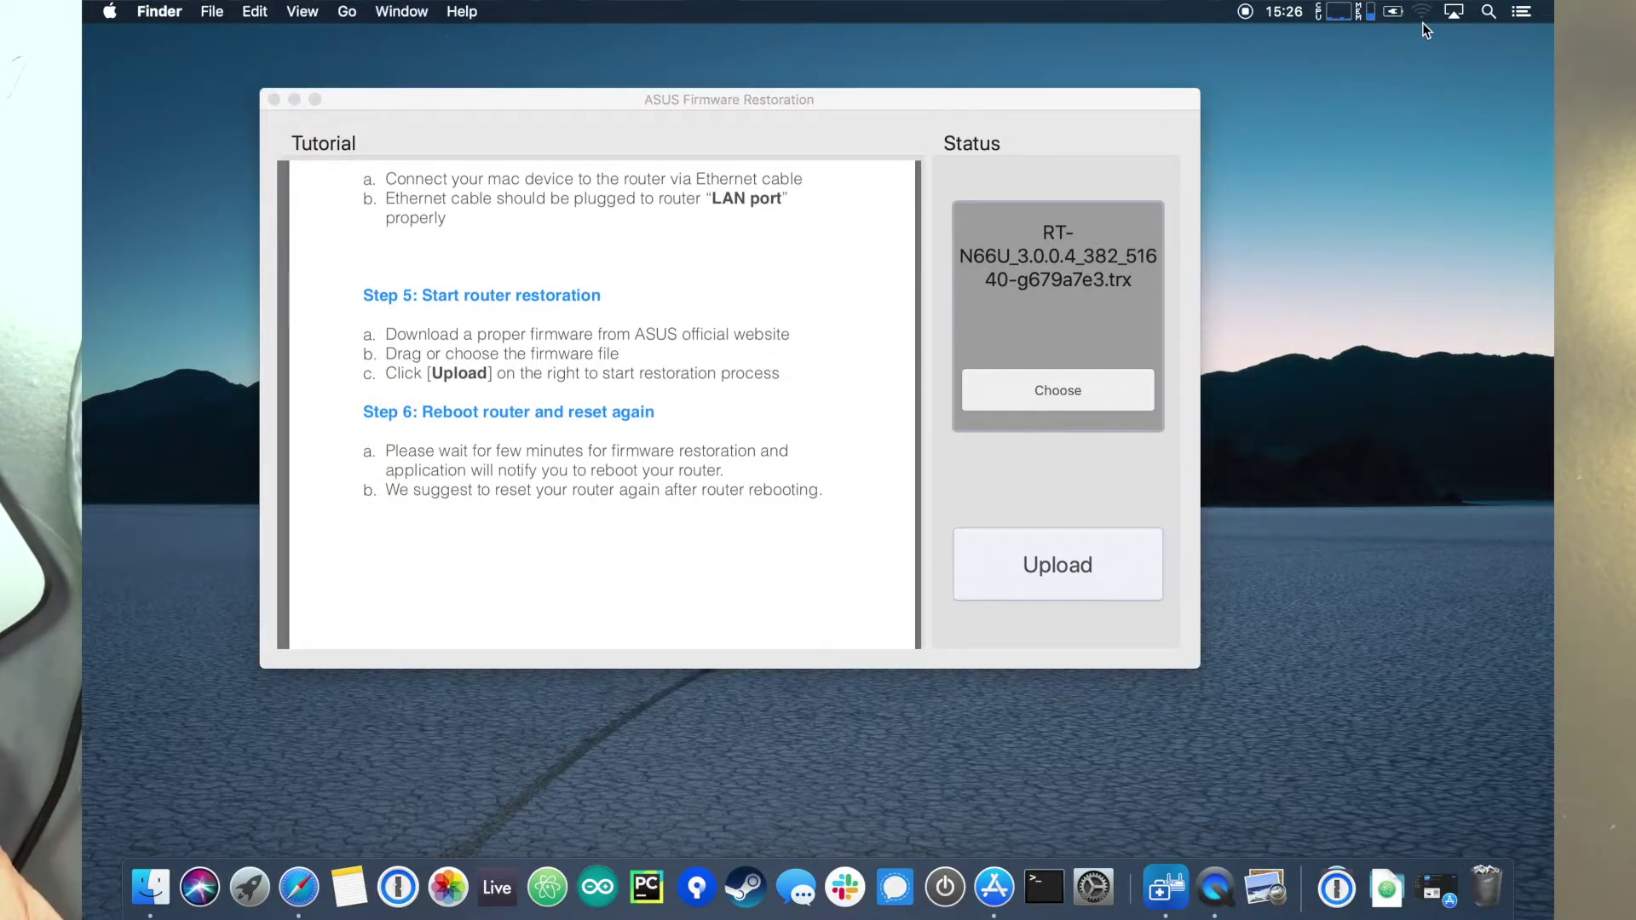
click(1421, 11)
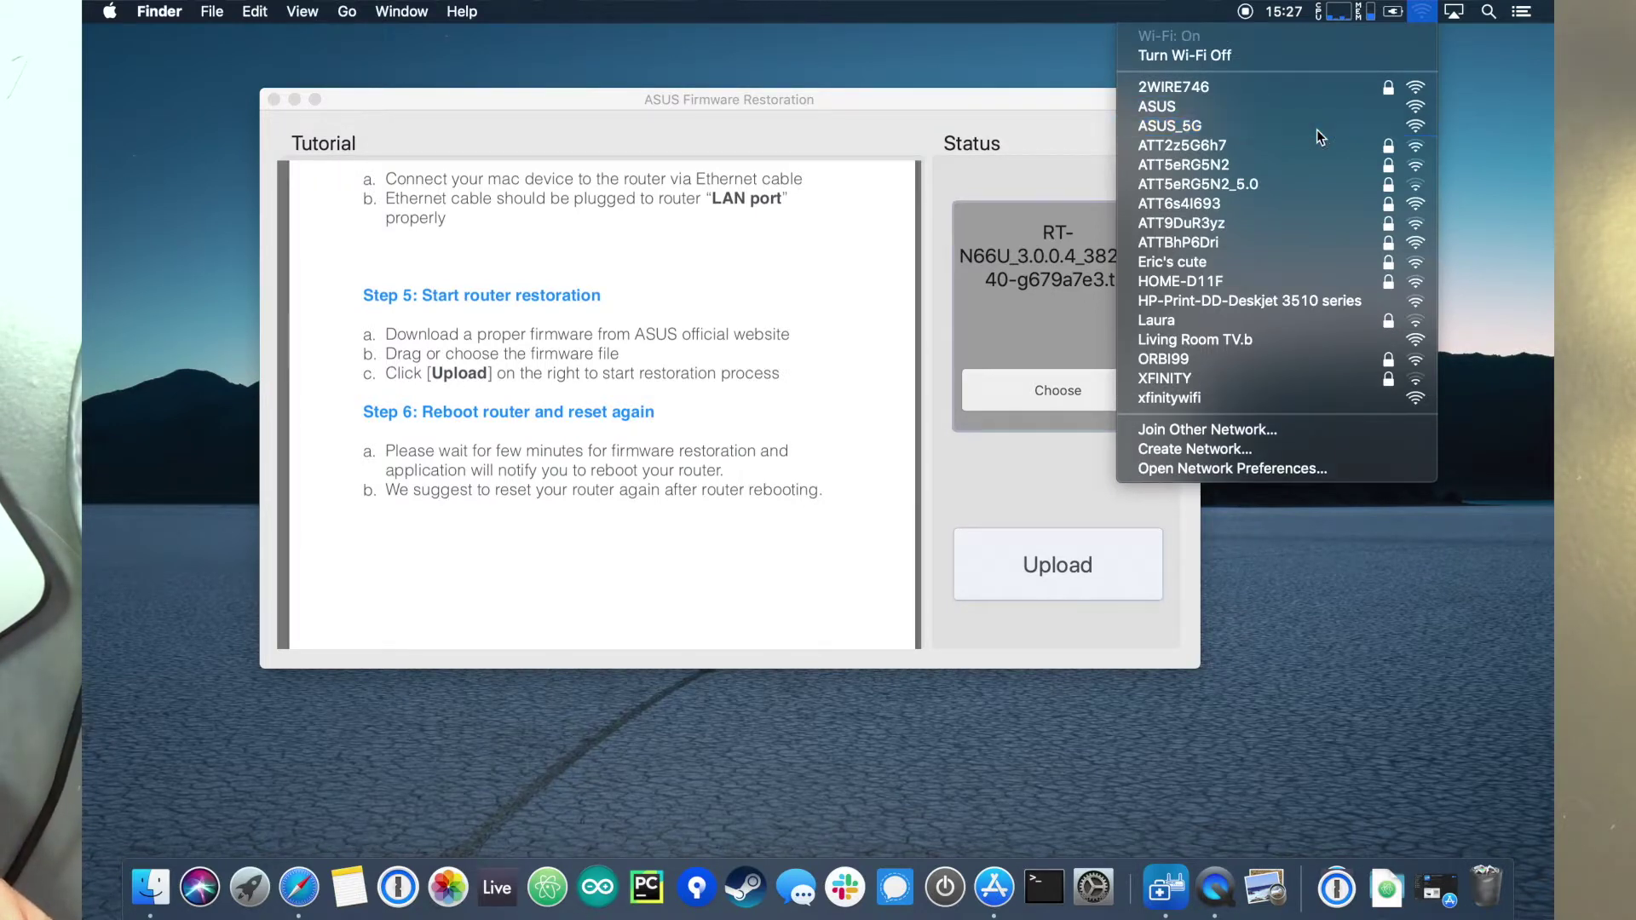
click(1316, 128)
click(1421, 11)
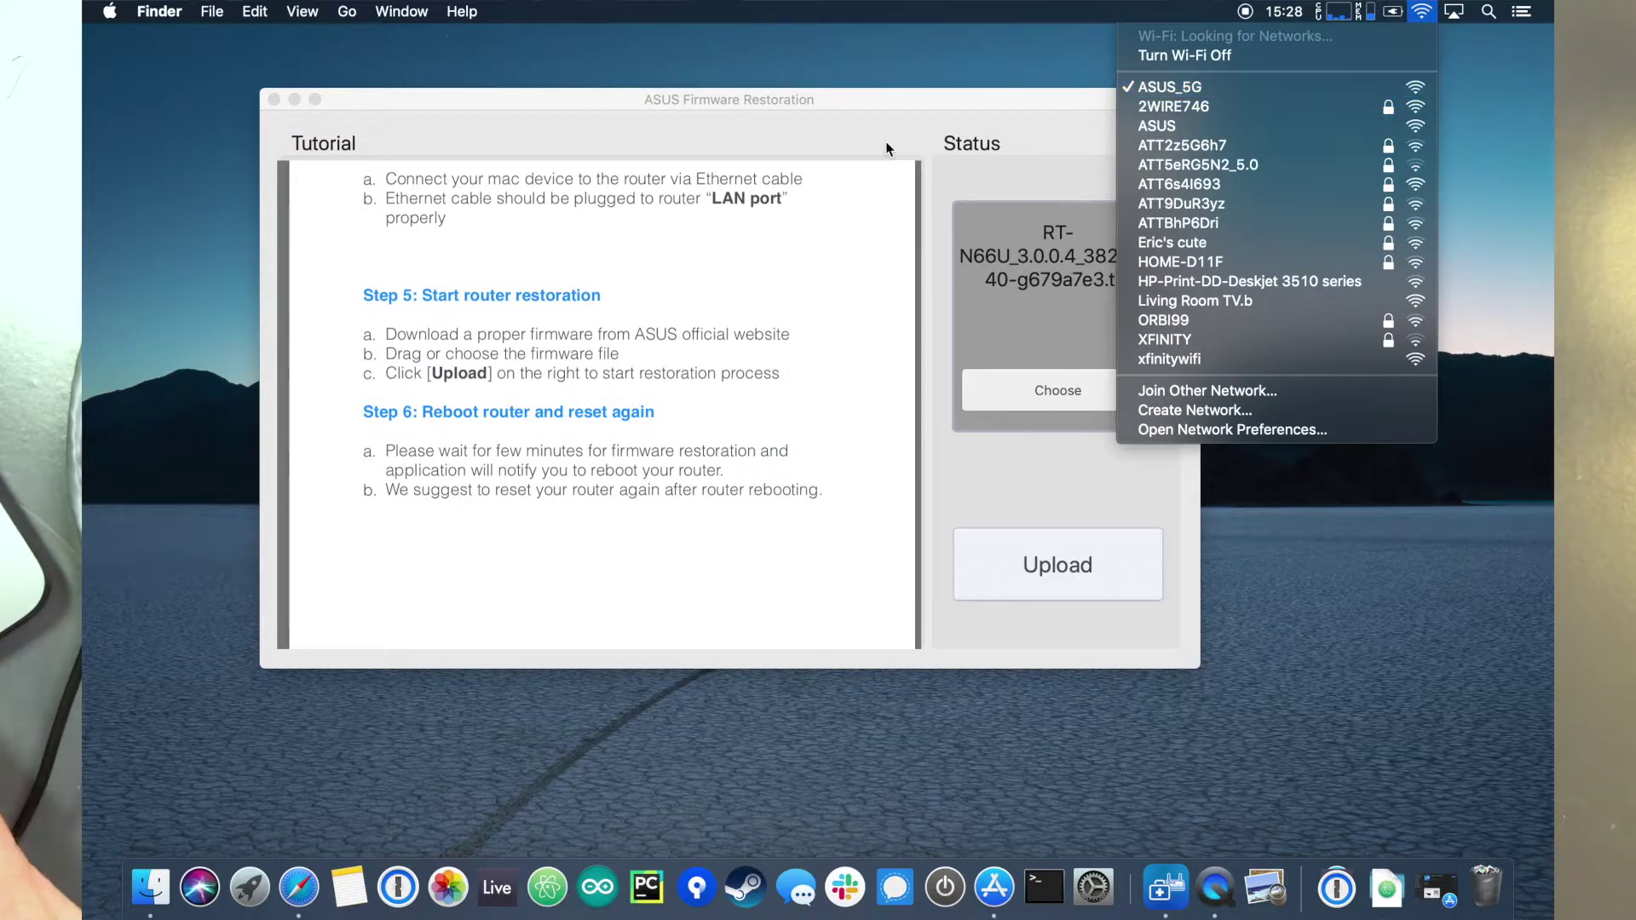
click(821, 111)
Step: On router.asus.com in Safari, skip the setup wizard and close the security recommendation alert
click(298, 887)
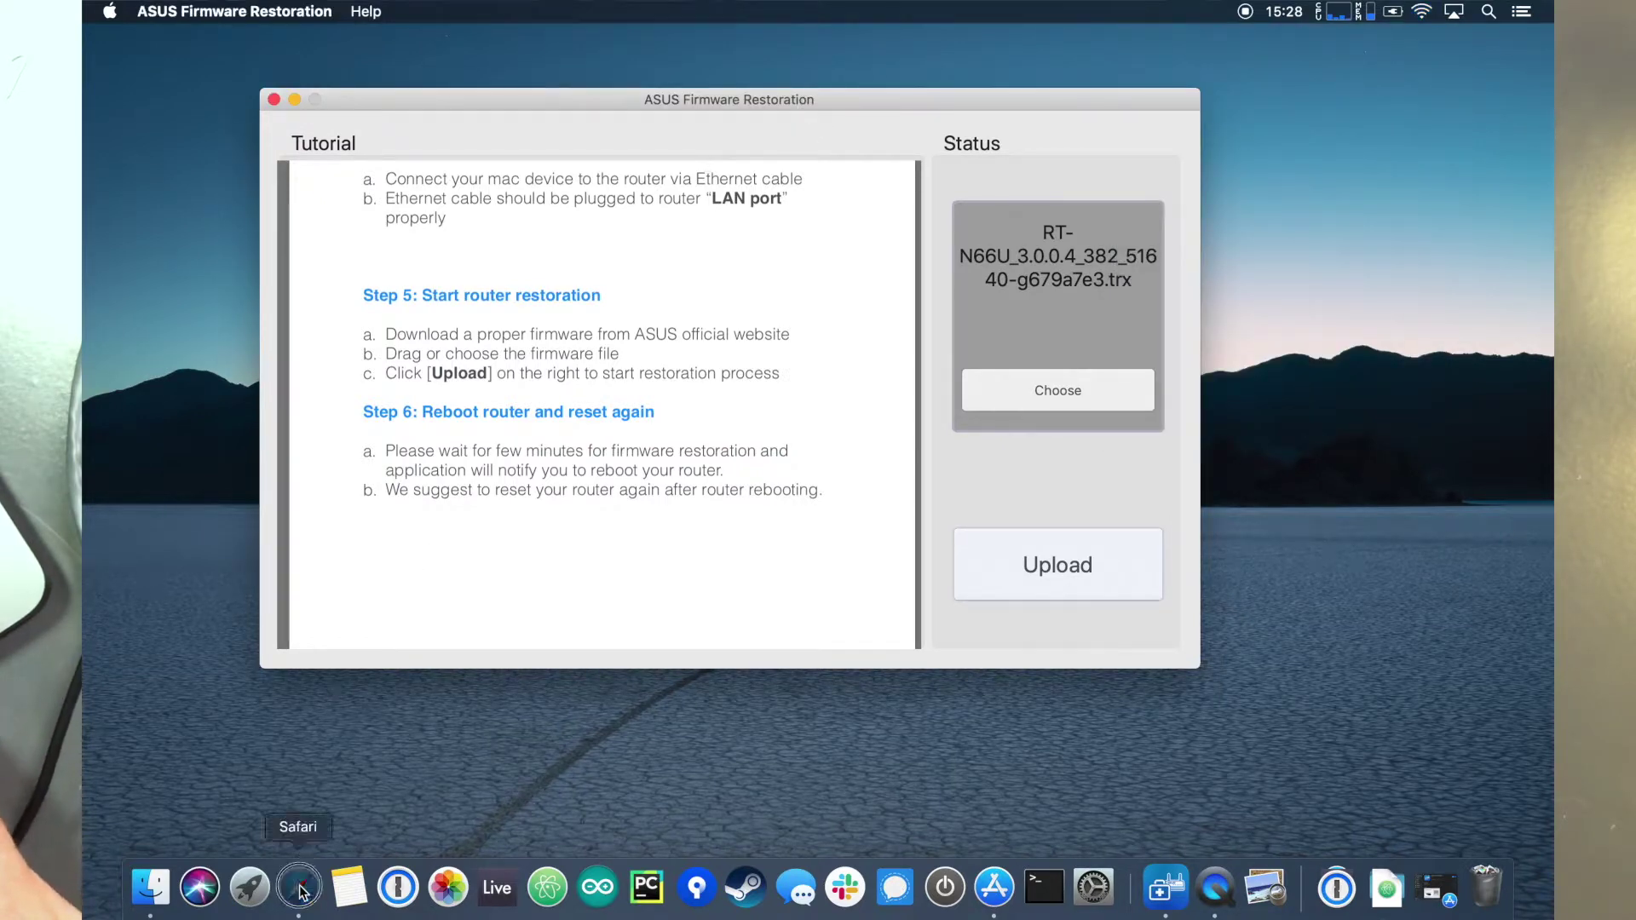
click(1209, 54)
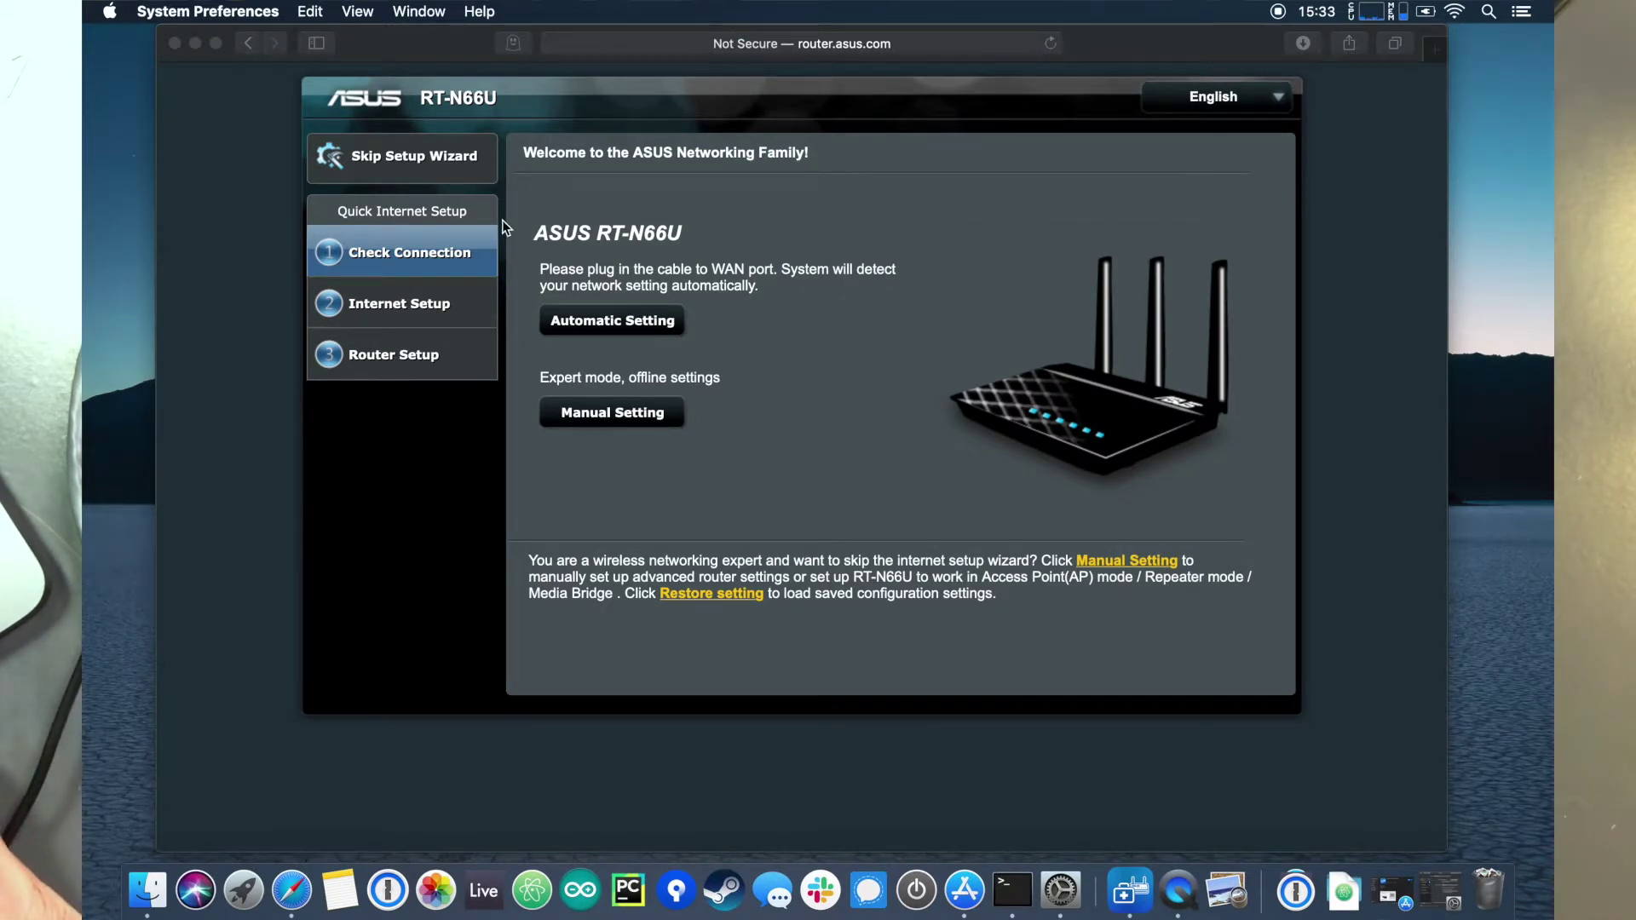
click(443, 170)
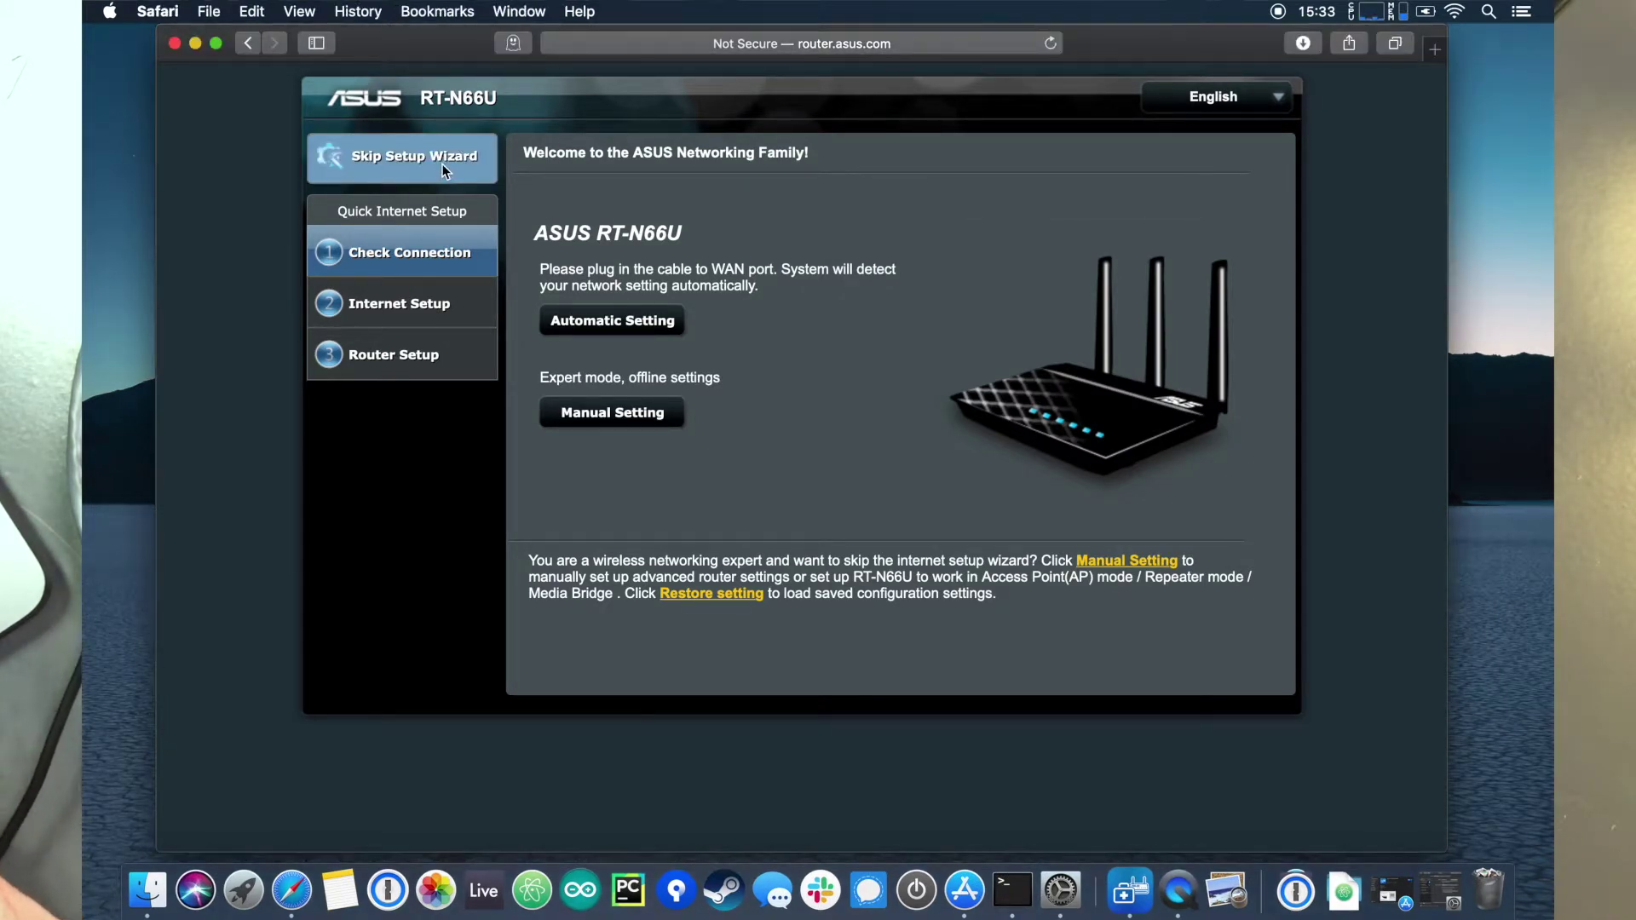
click(443, 171)
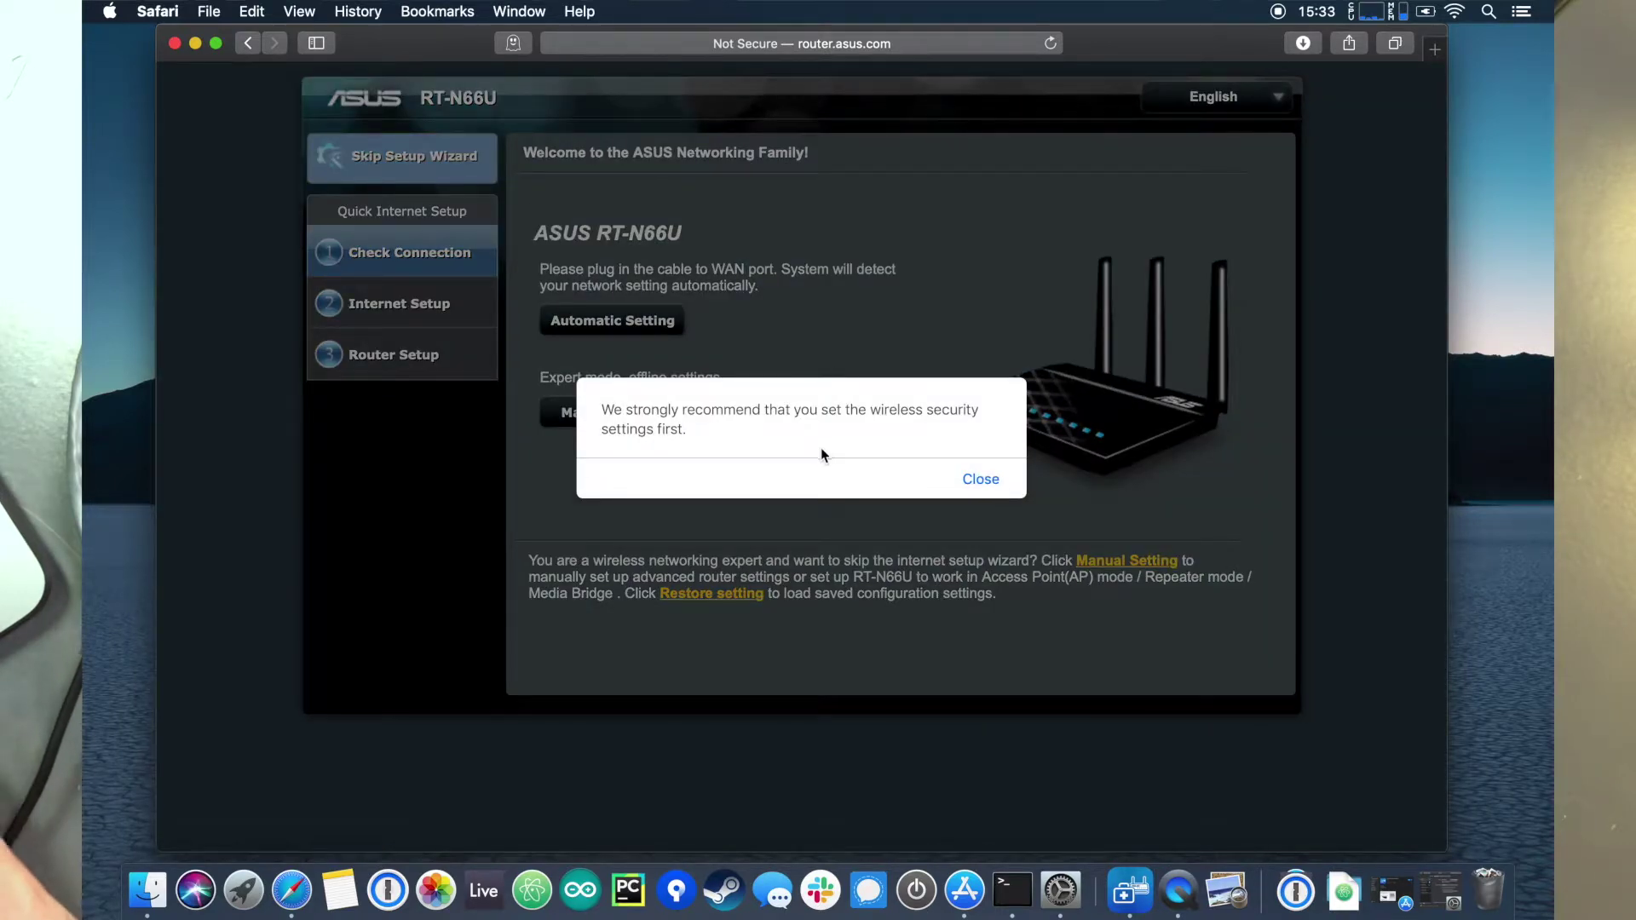
click(981, 480)
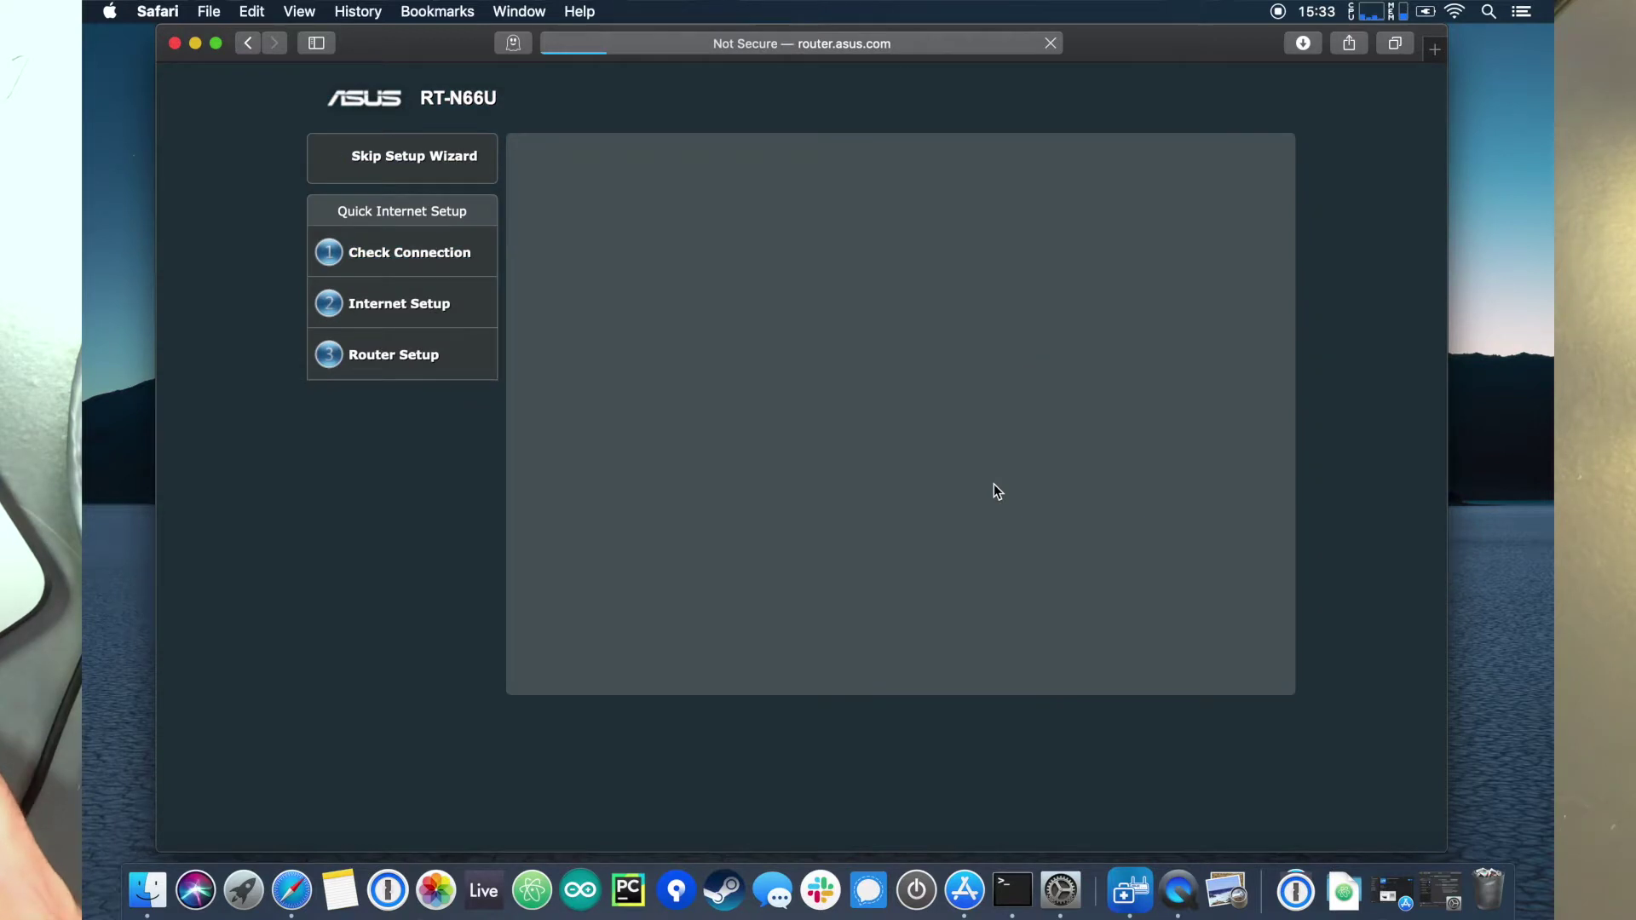
Step: Give ASUS and ASUS_5G the same new wireless network key, then apply the settings
click(979, 314)
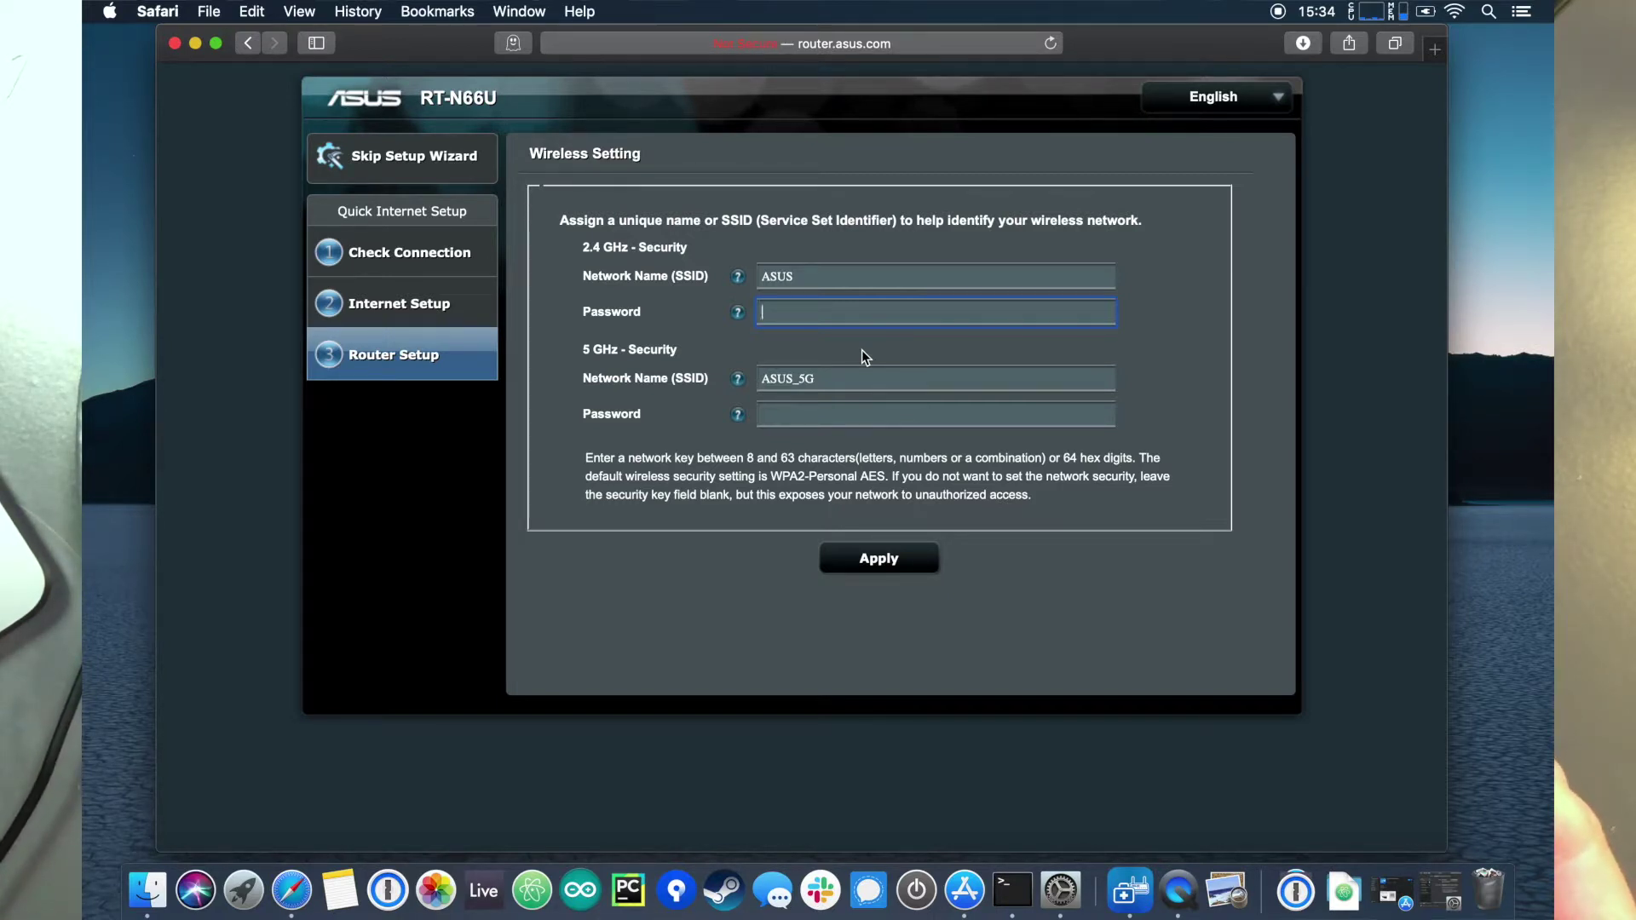
text(testesttest)
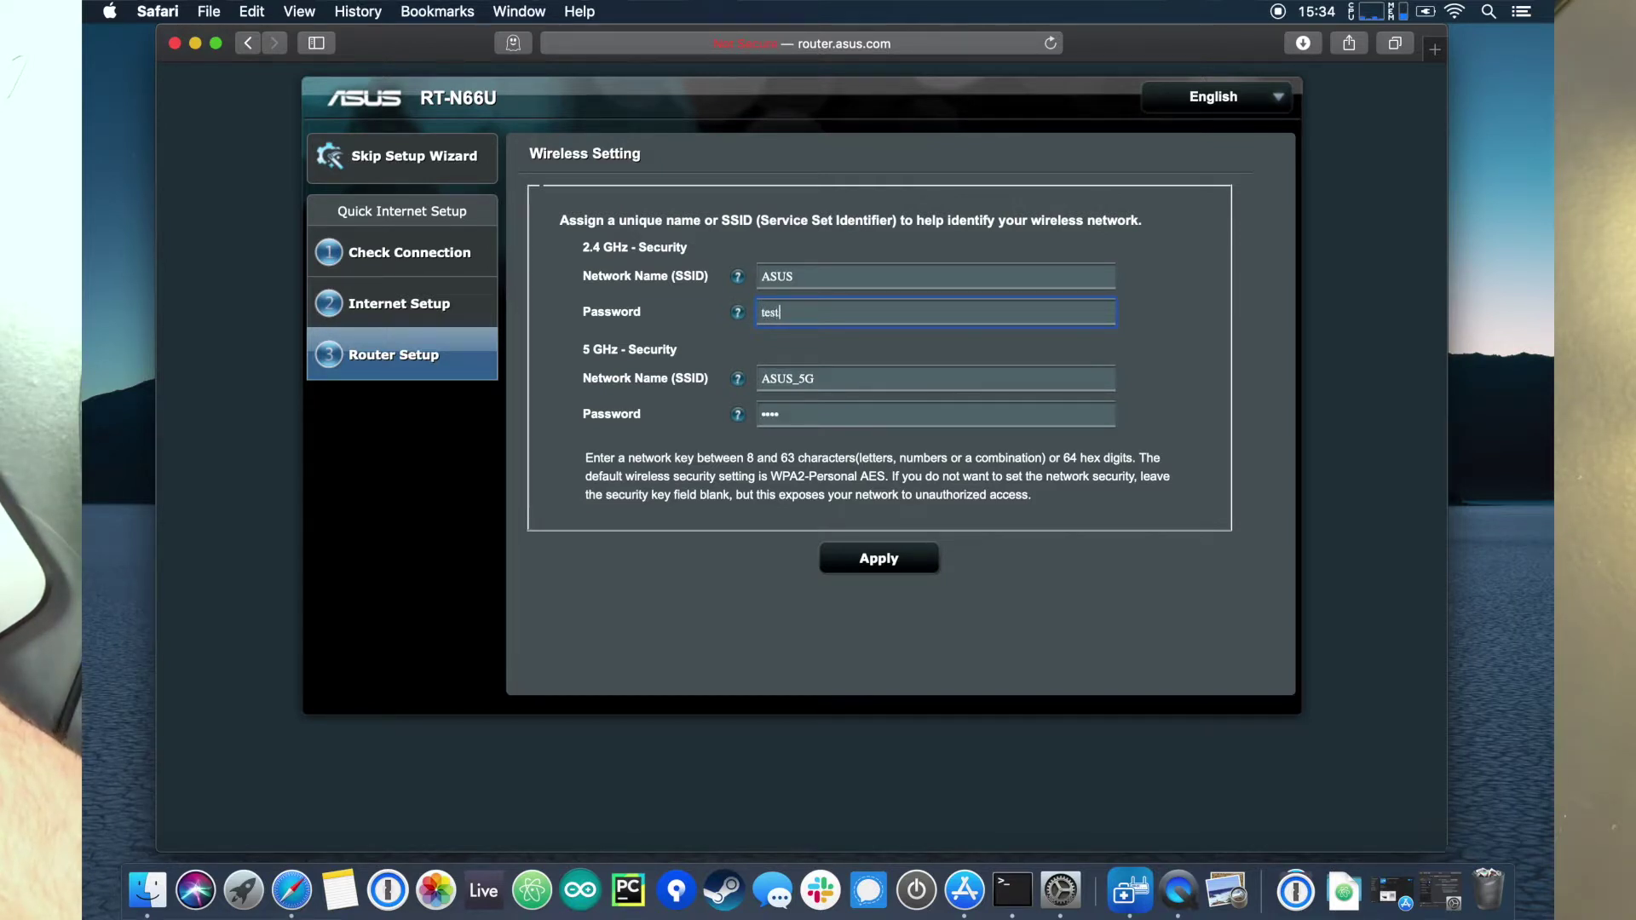
click(896, 552)
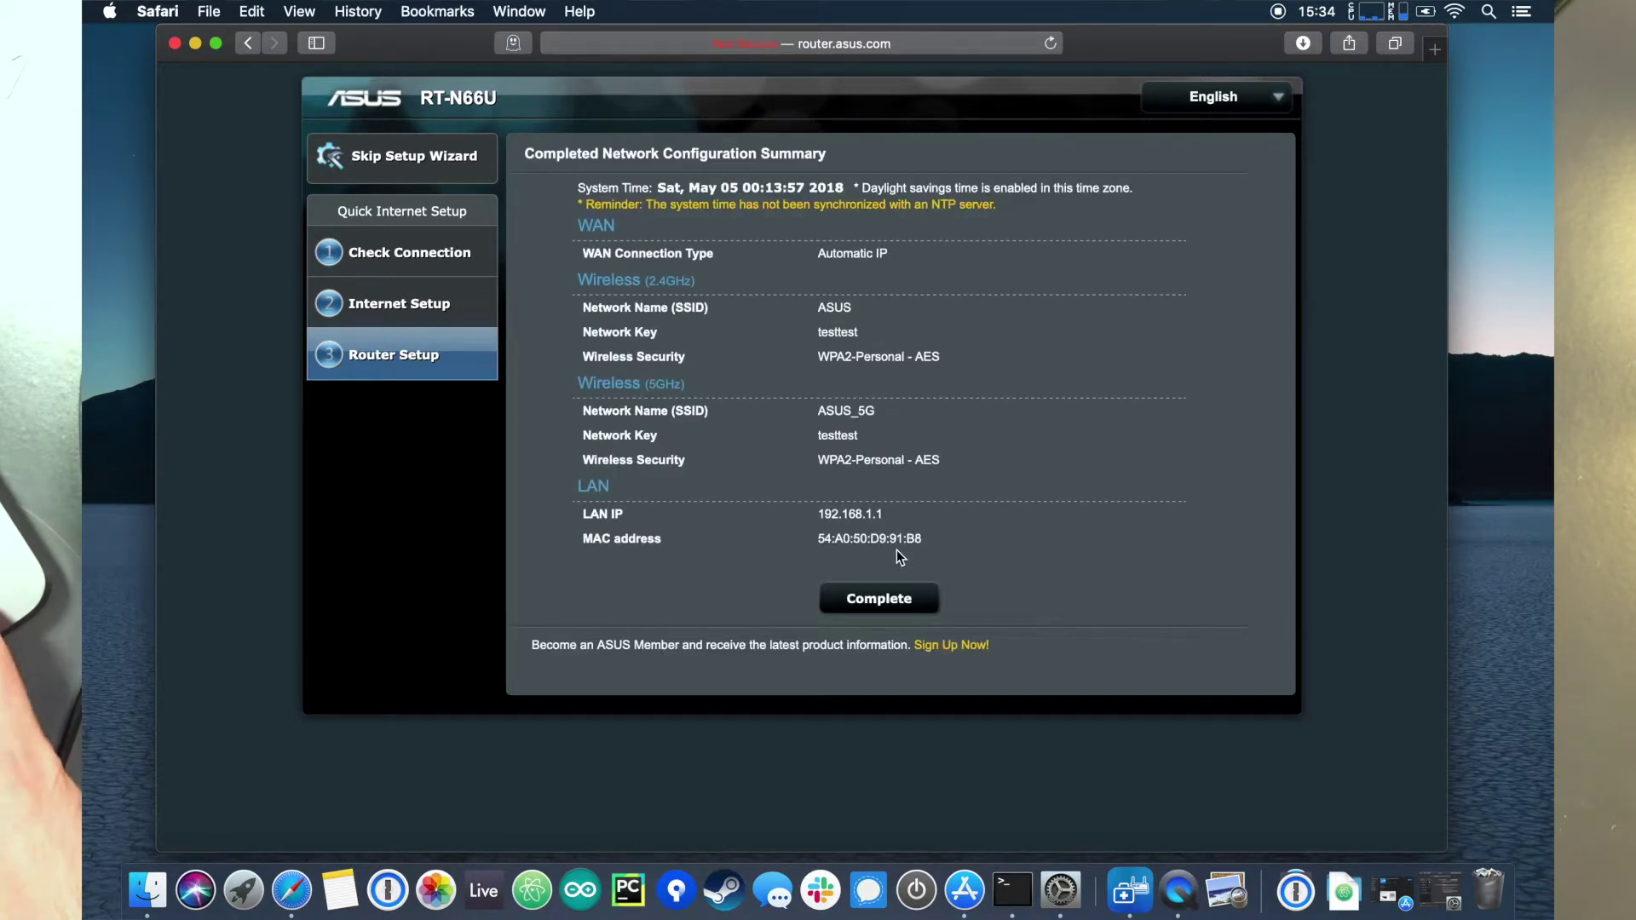
Step: Complete the setup wizard to save the configuration, then check the Mac's Wi-Fi network list
click(883, 598)
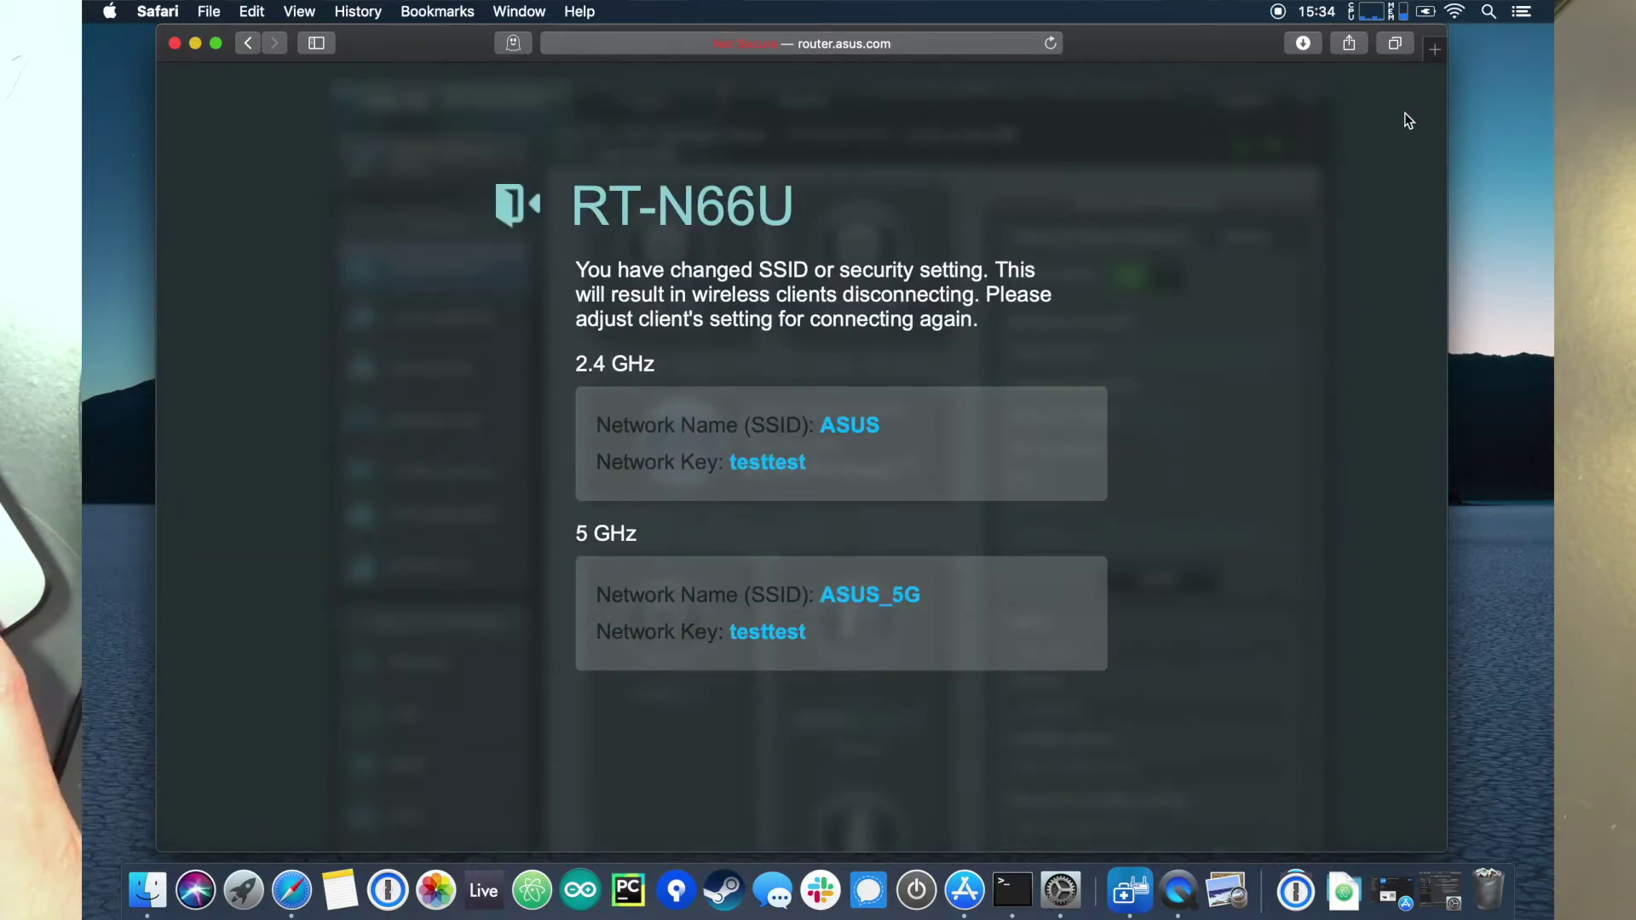
click(1455, 12)
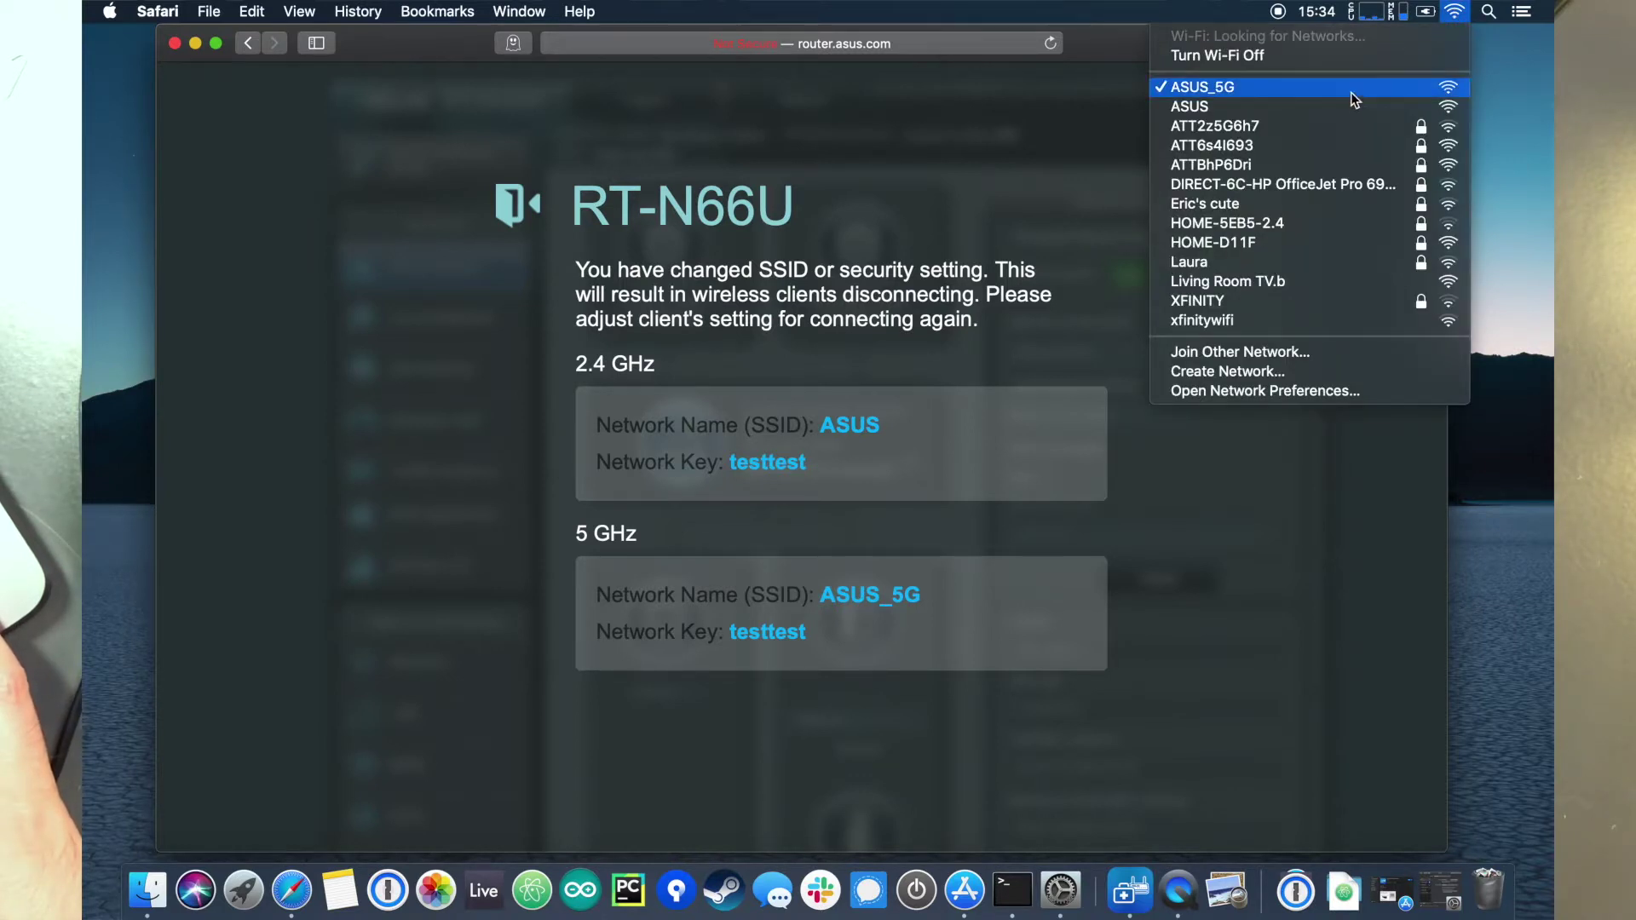
click(1352, 91)
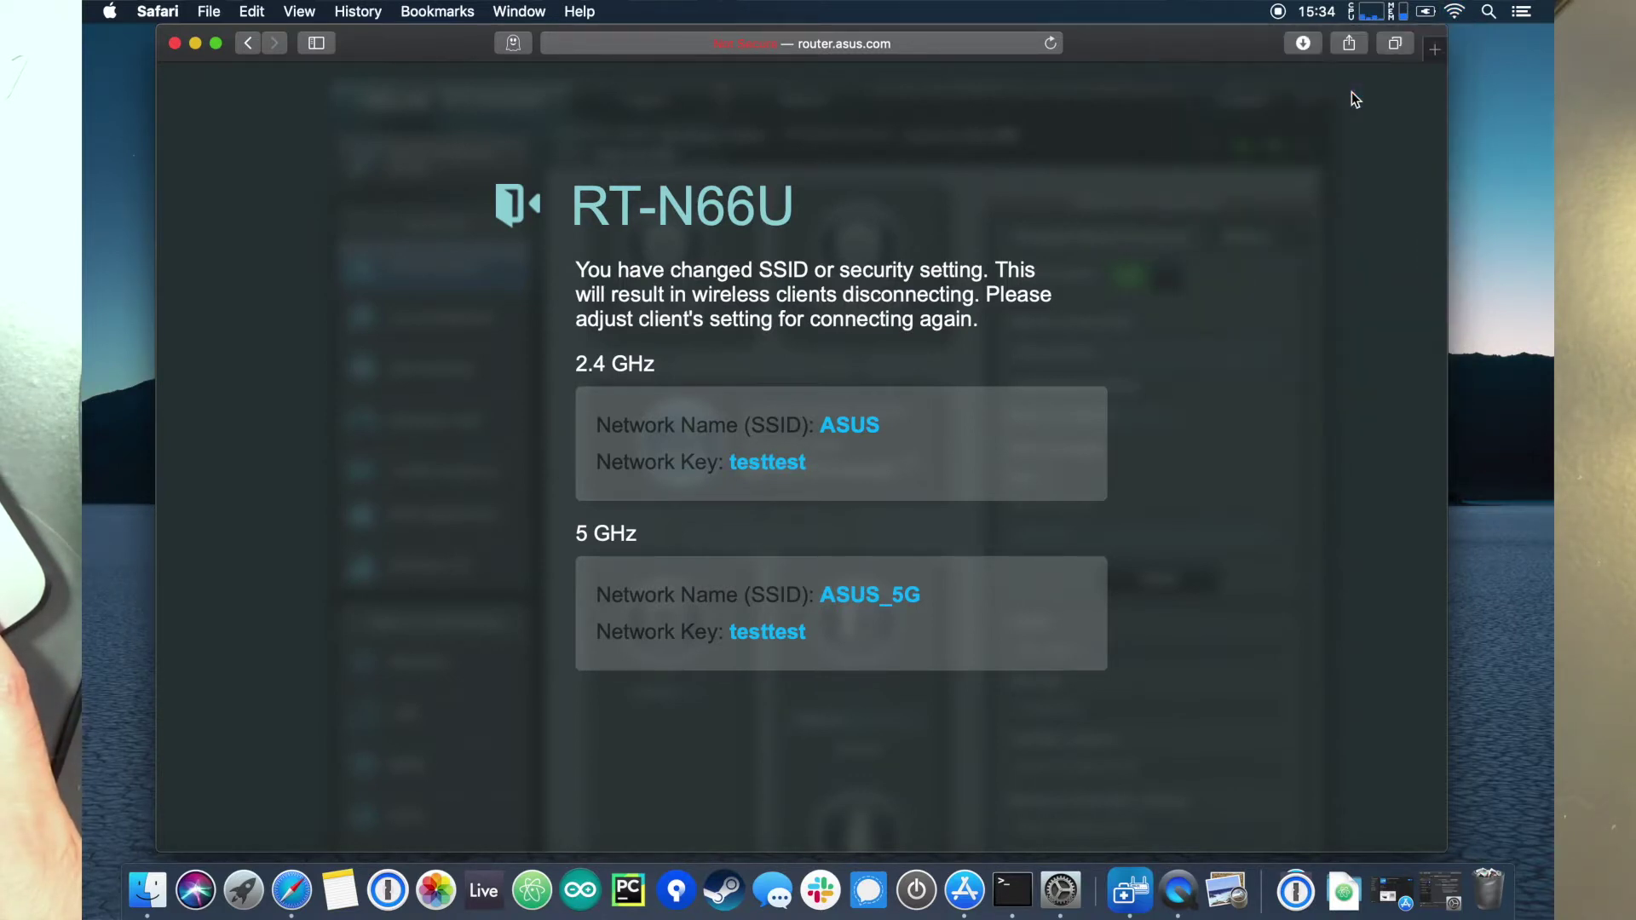
Step: Reload the router admin page and turn the Mac's Wi-Fi off to drop the stale connection
click(1455, 11)
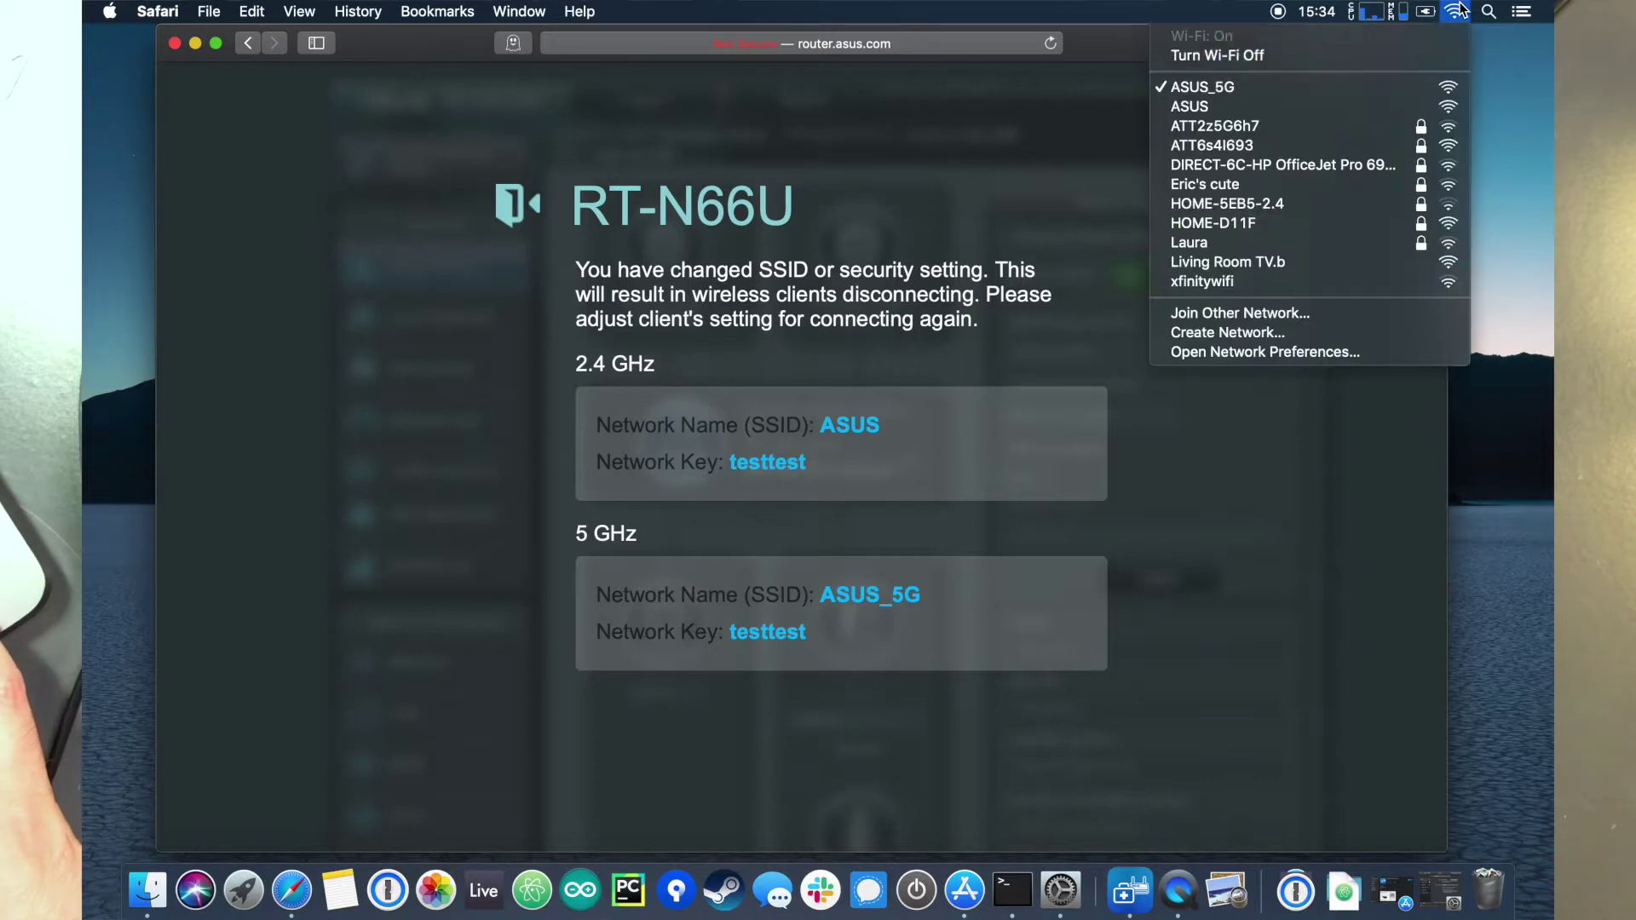
click(1052, 45)
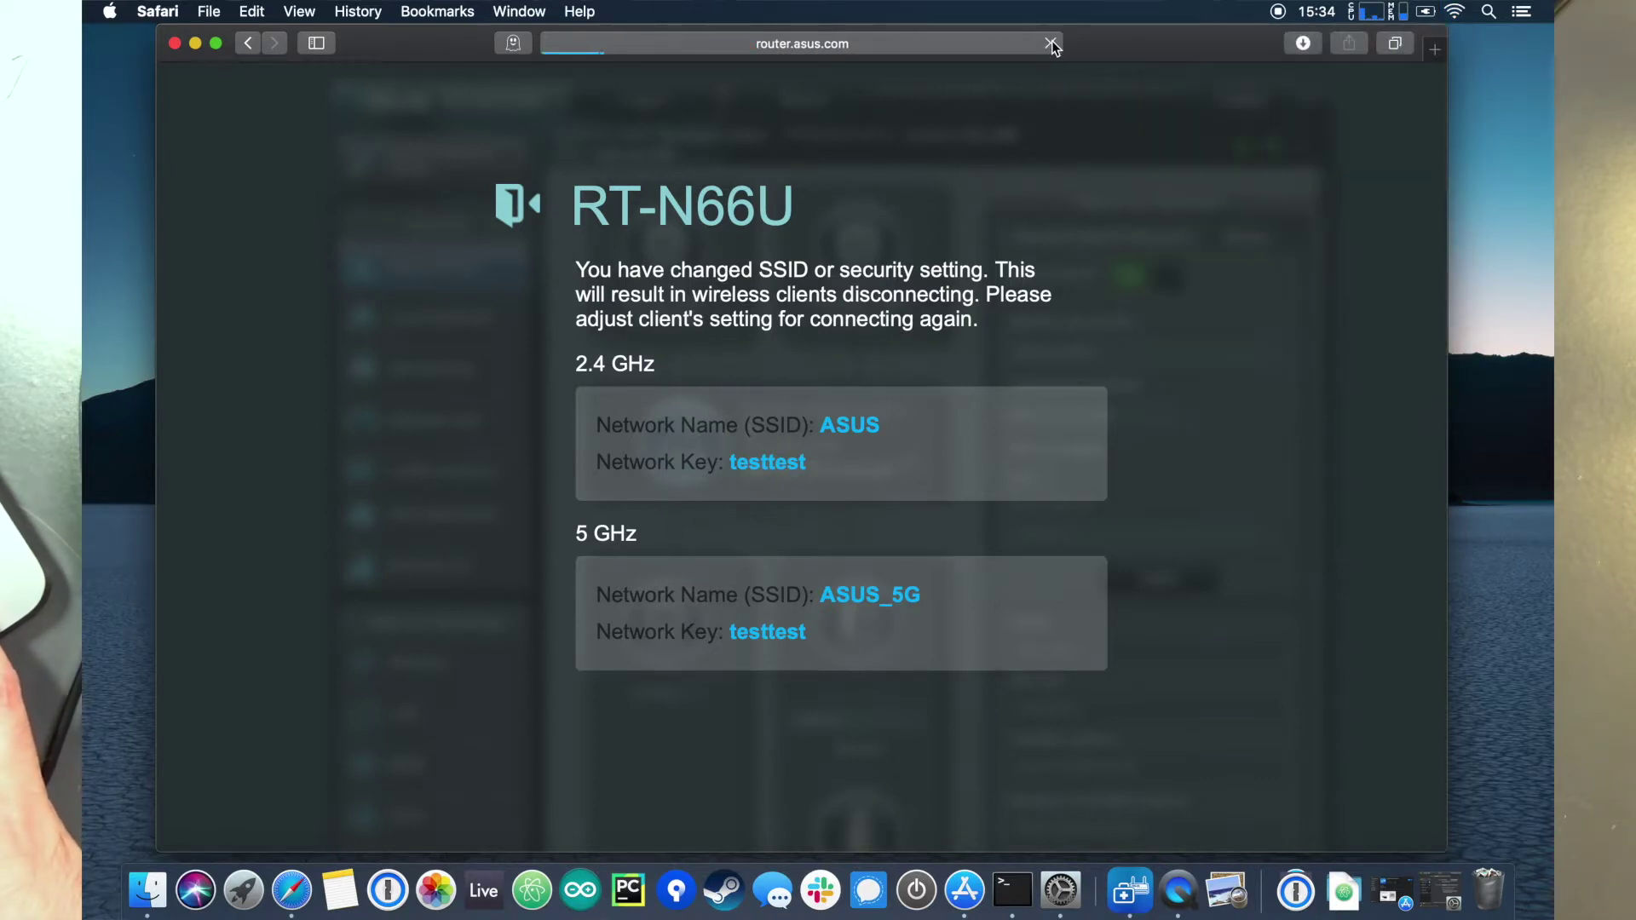
click(1455, 11)
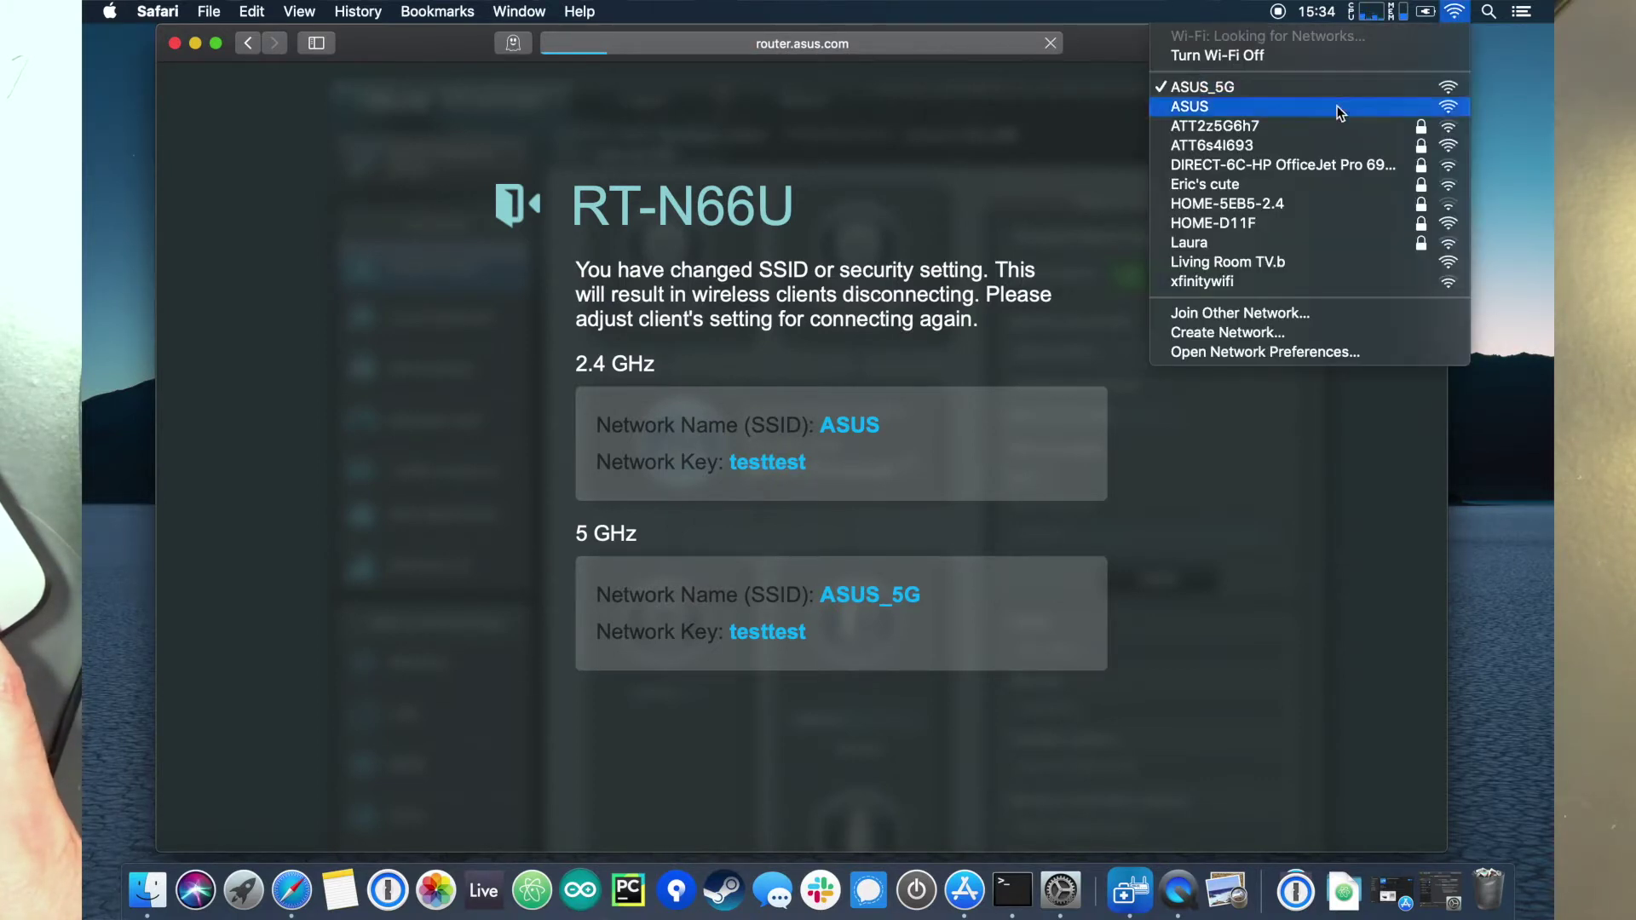
click(1329, 57)
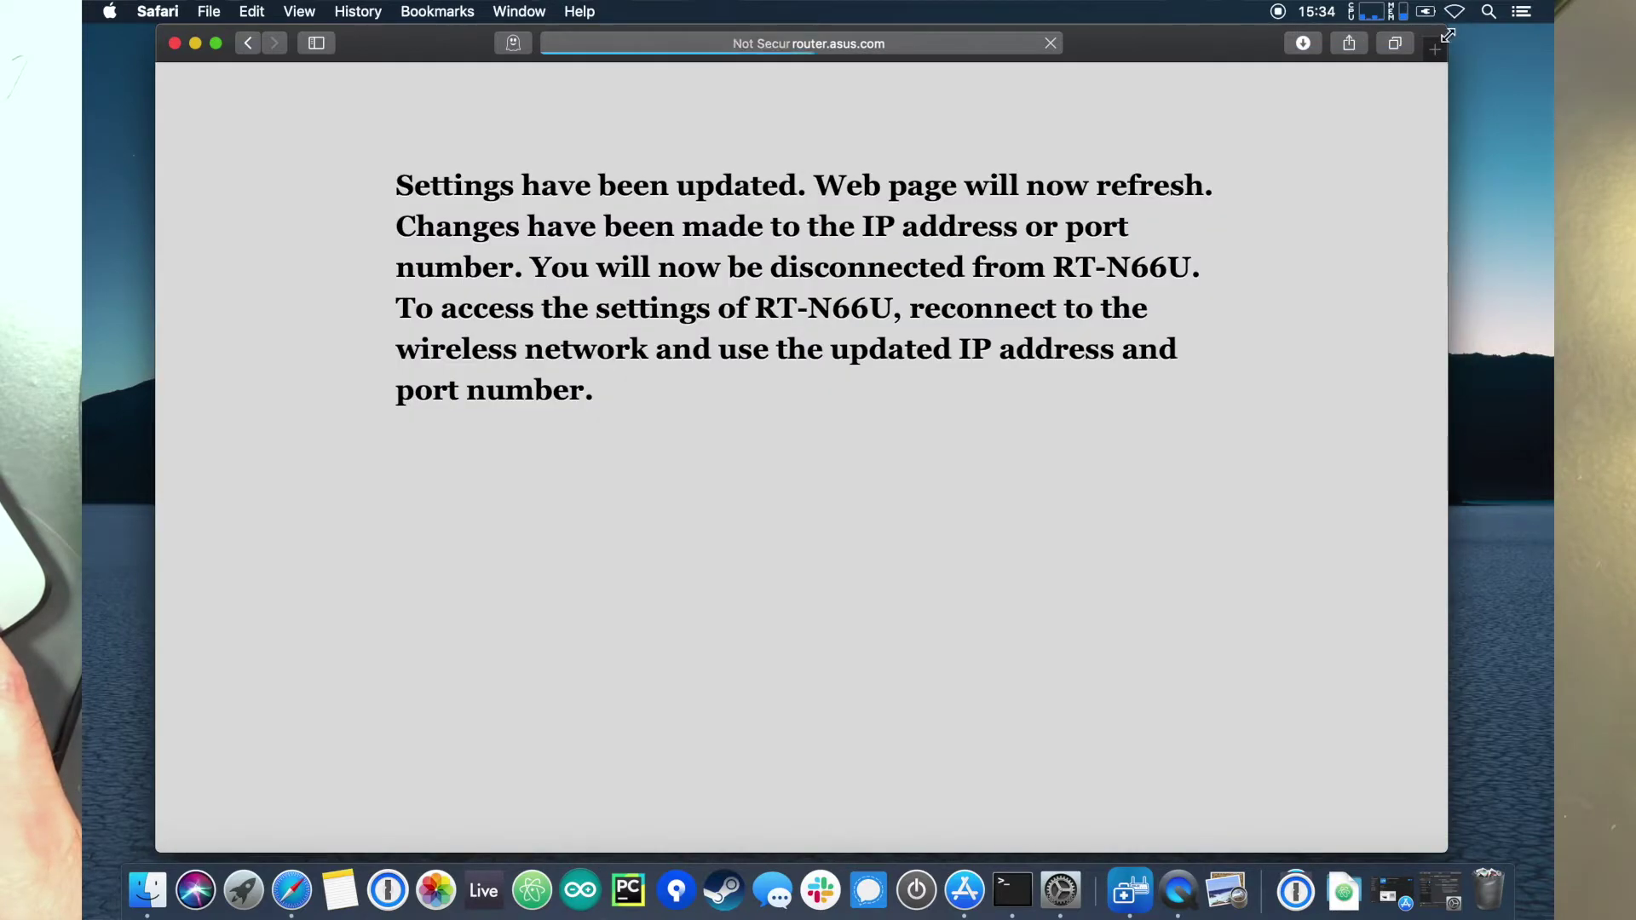
Step: Turn Wi-Fi back on and rejoin the ASUS_5G network with its new security
click(1455, 13)
click(1405, 58)
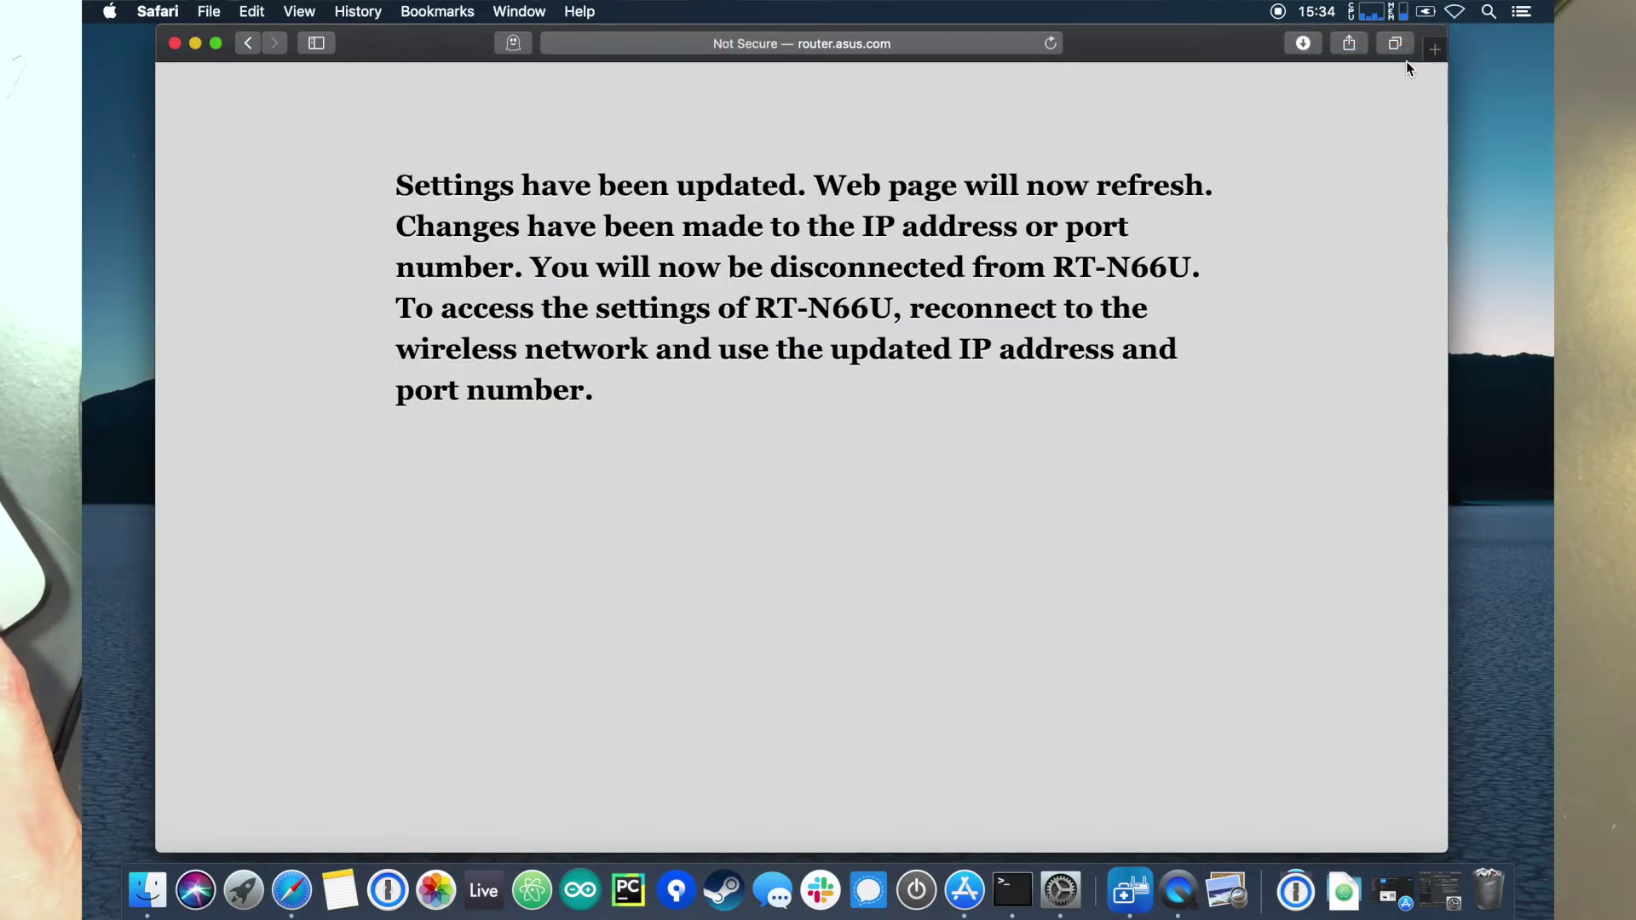
click(1454, 11)
click(1328, 109)
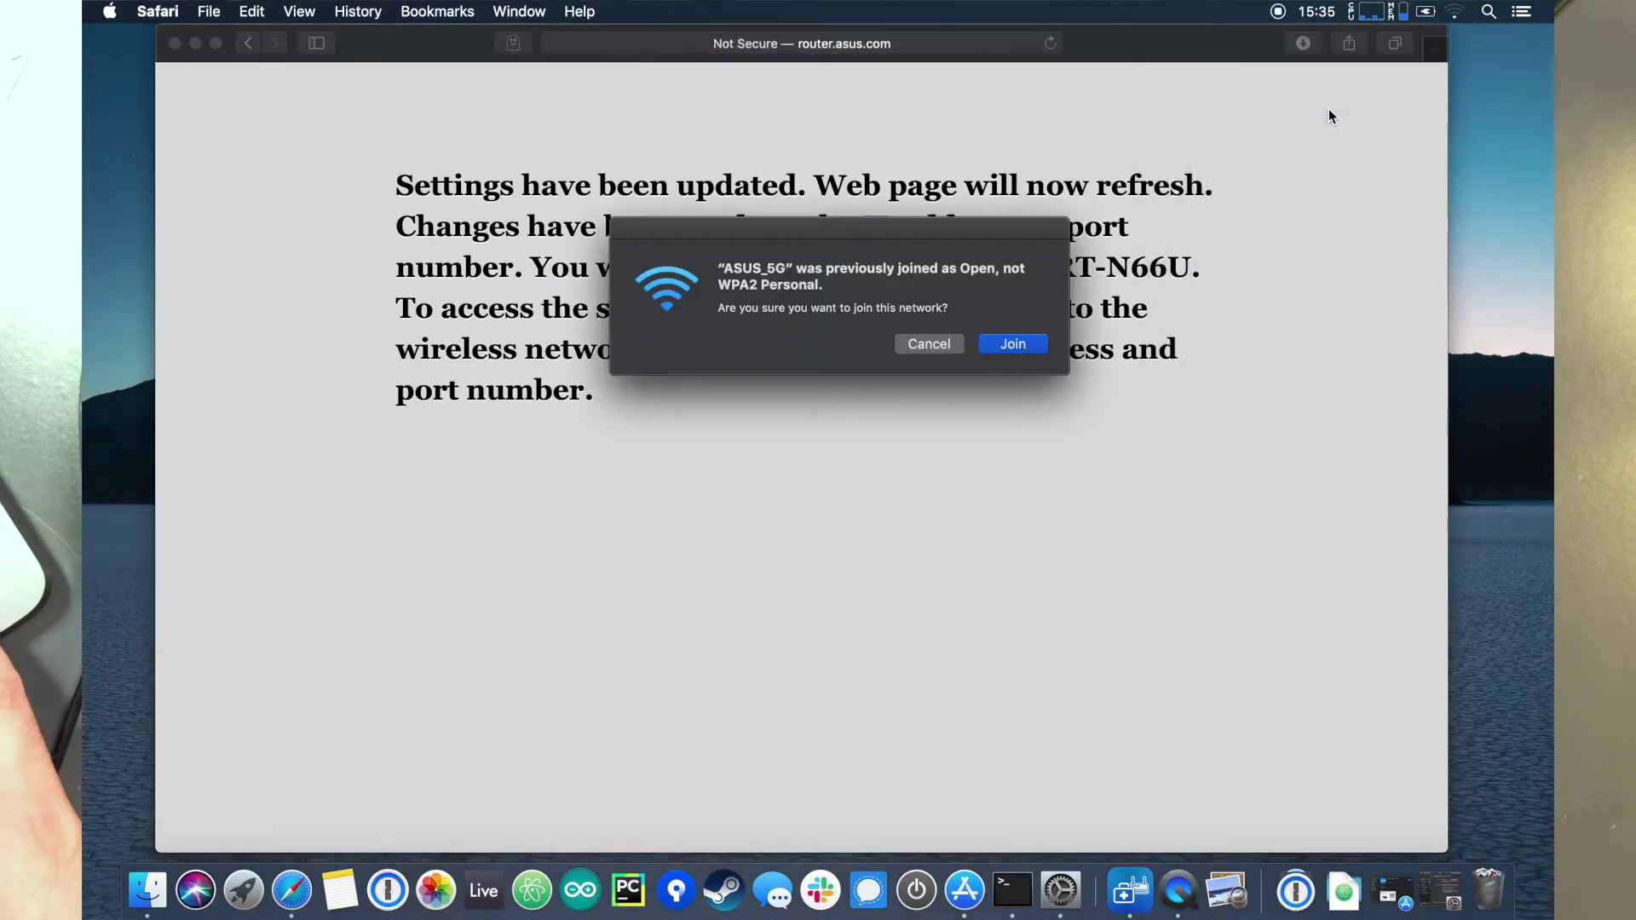
click(1012, 350)
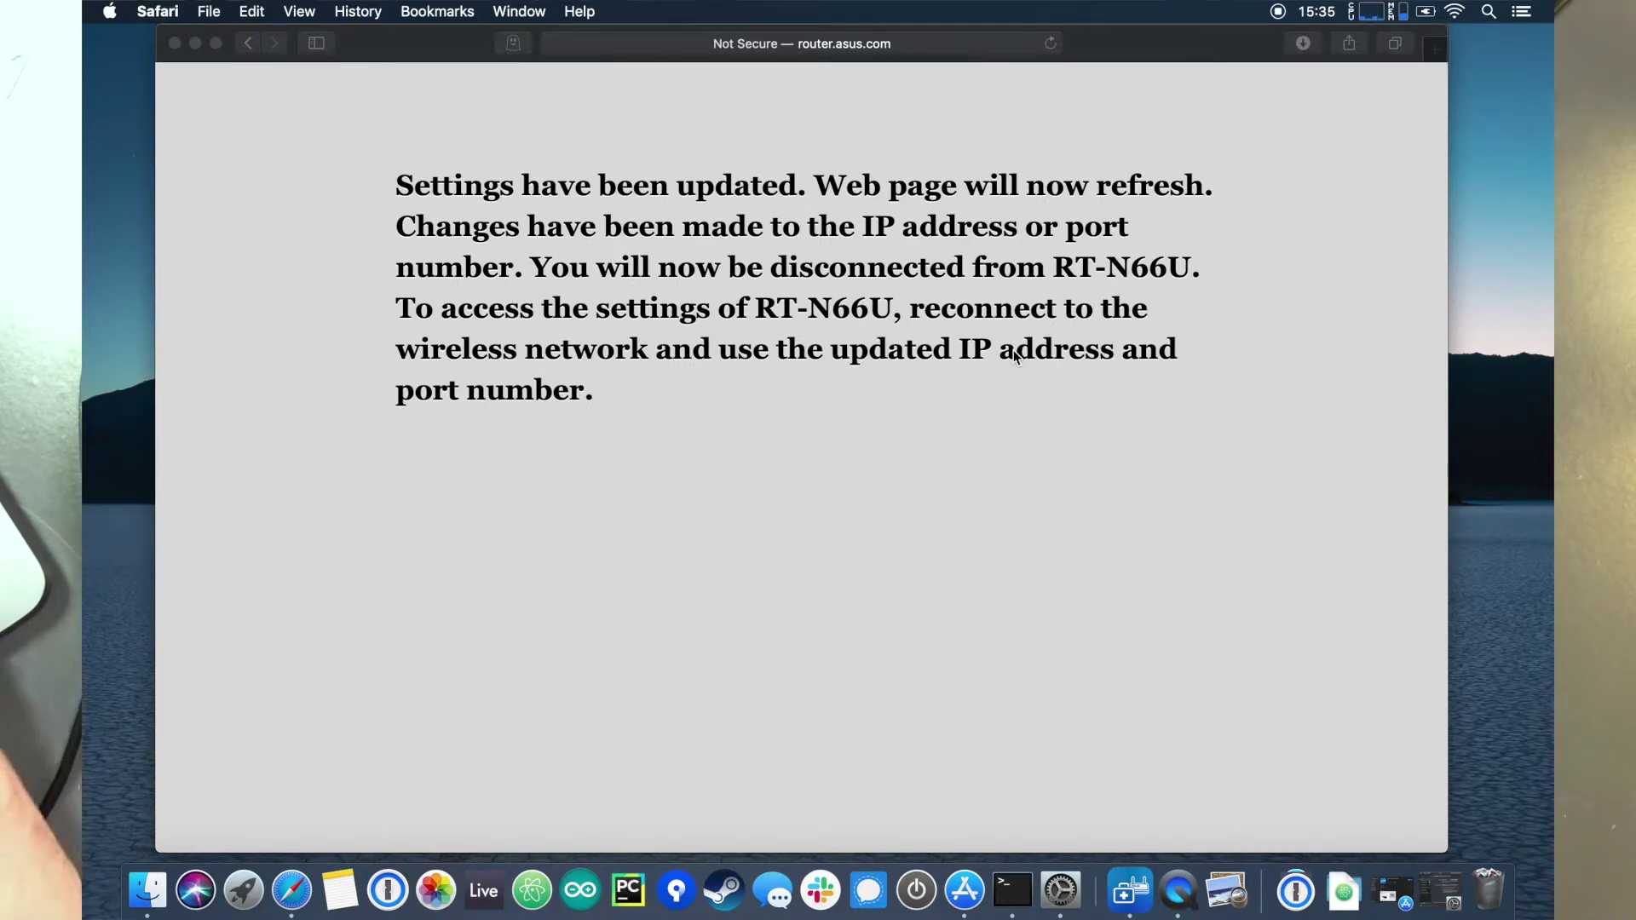
click(1454, 11)
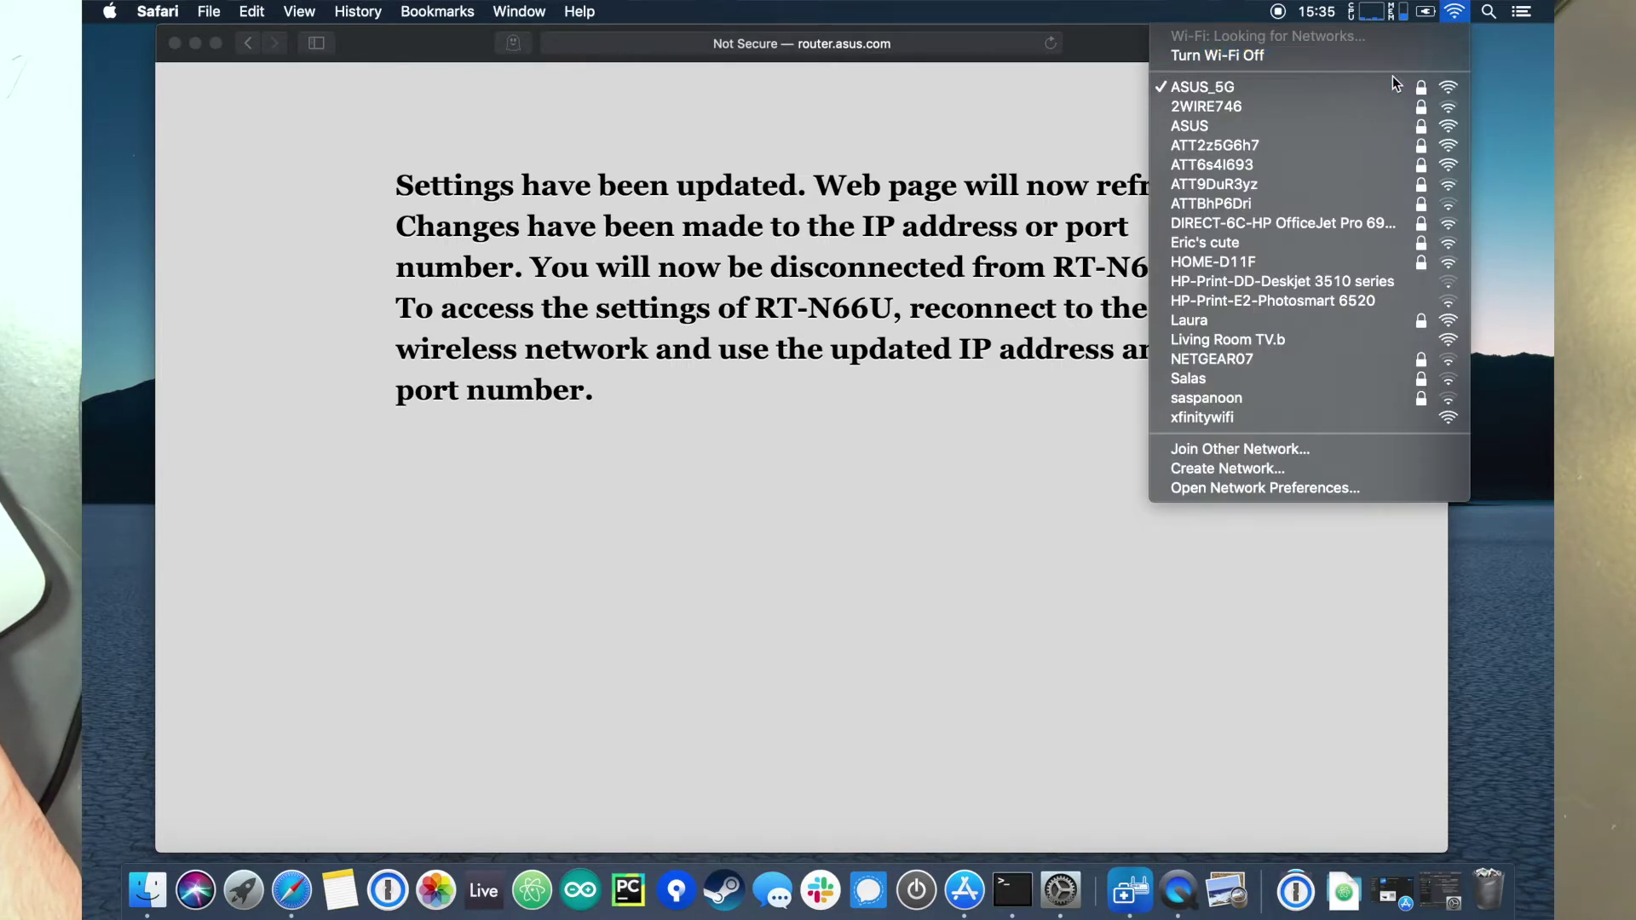
click(843, 522)
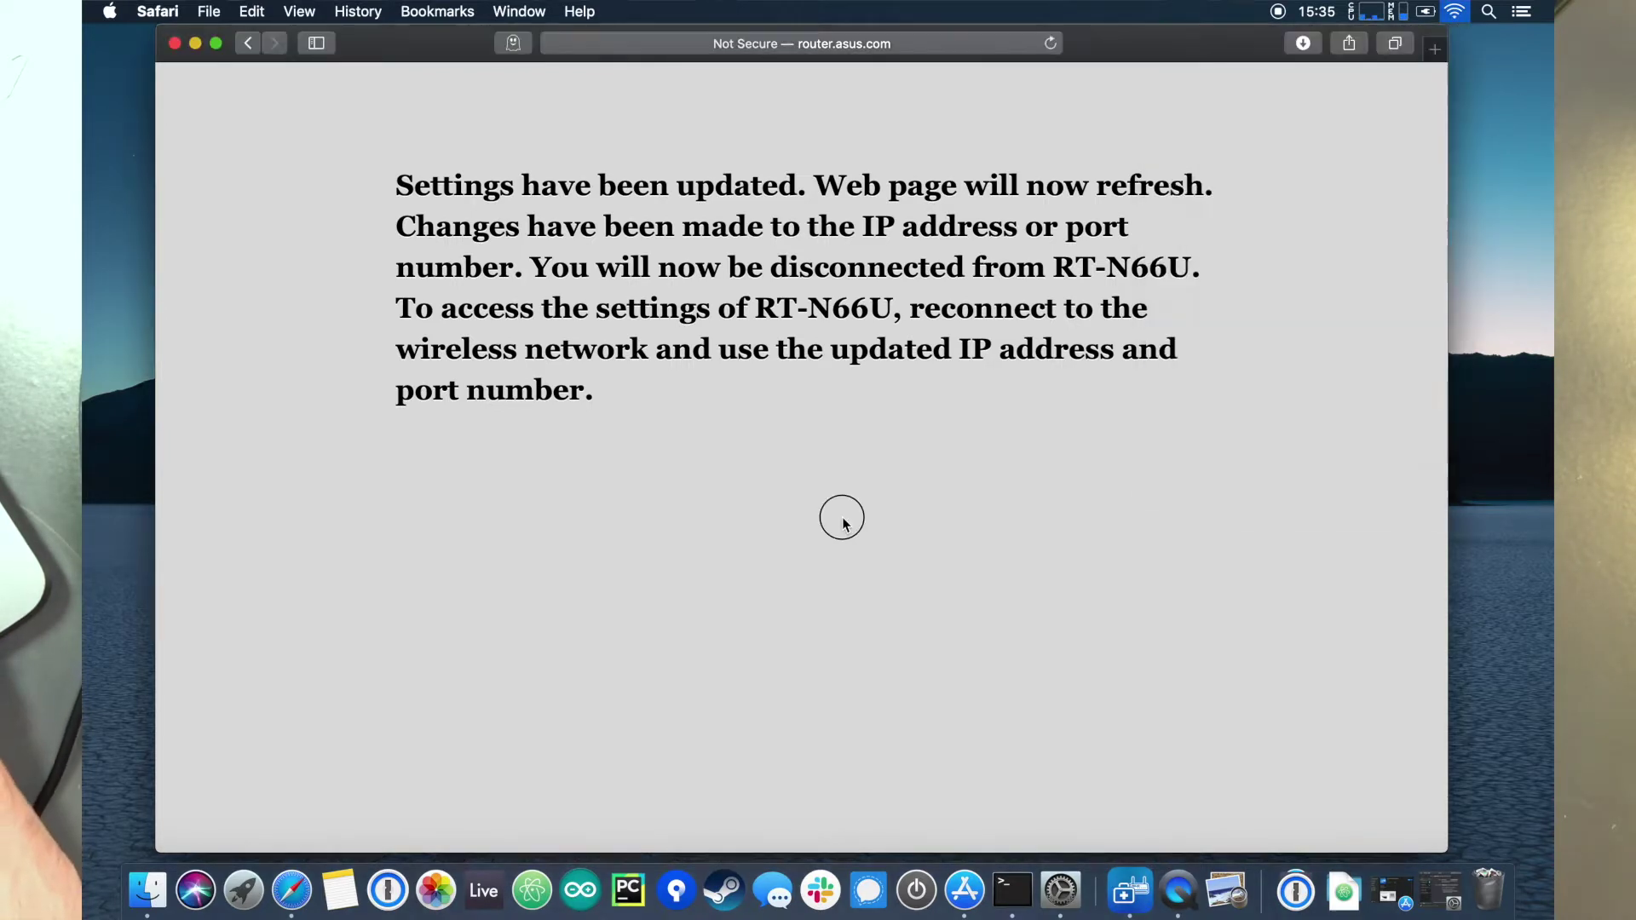
Step: Strip the wizard path from the address and load router.asus.com
click(928, 48)
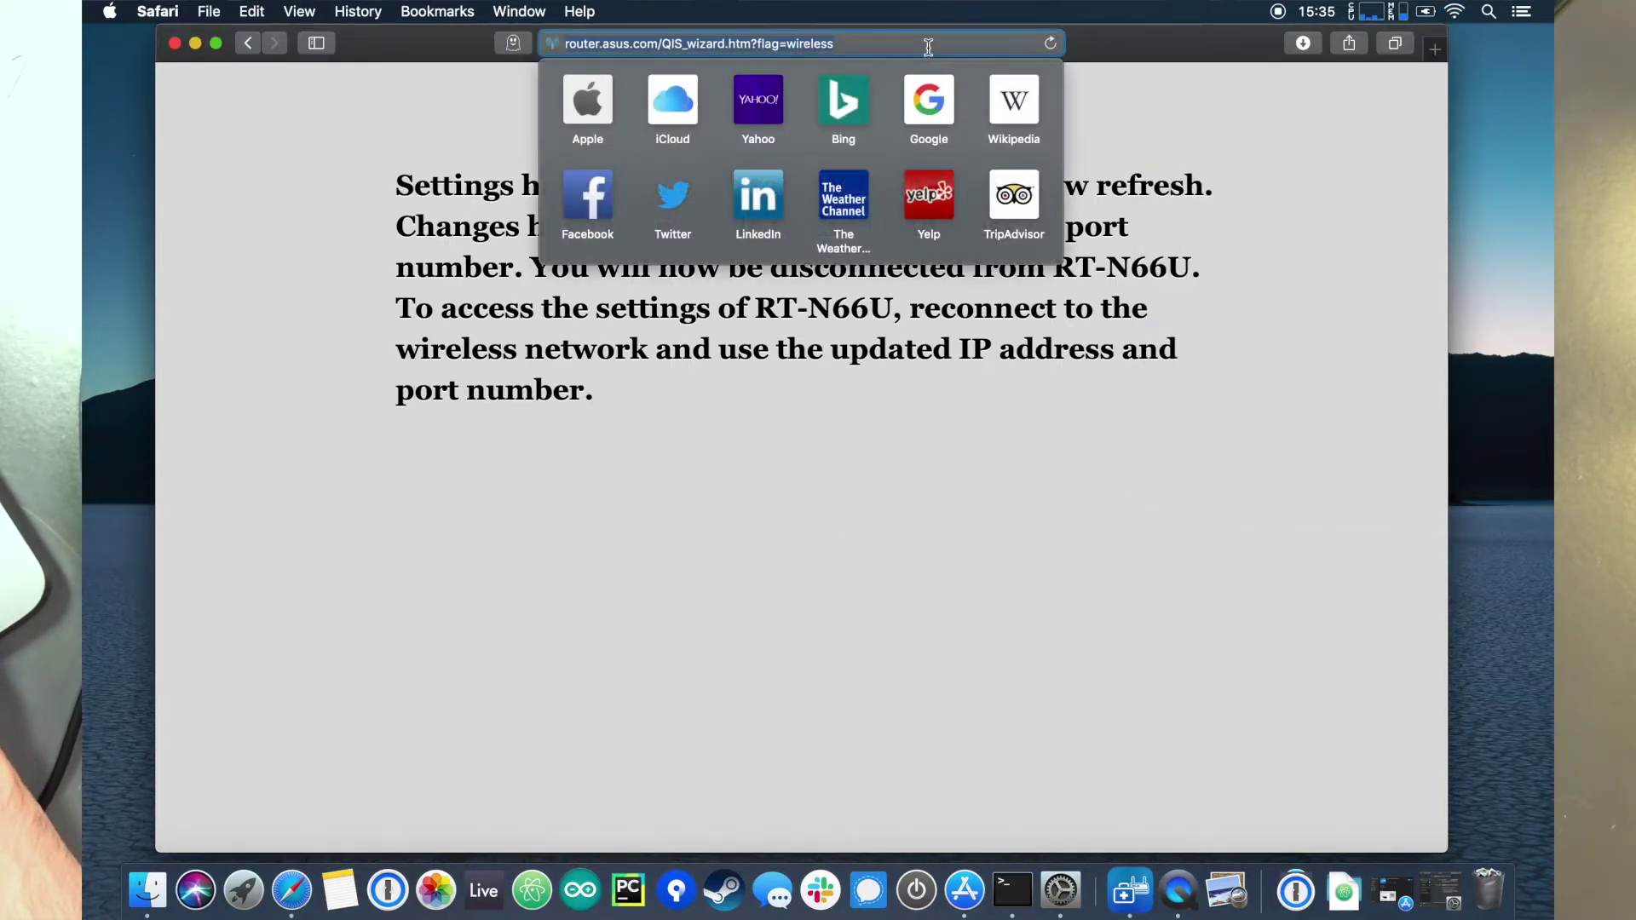
click(662, 44)
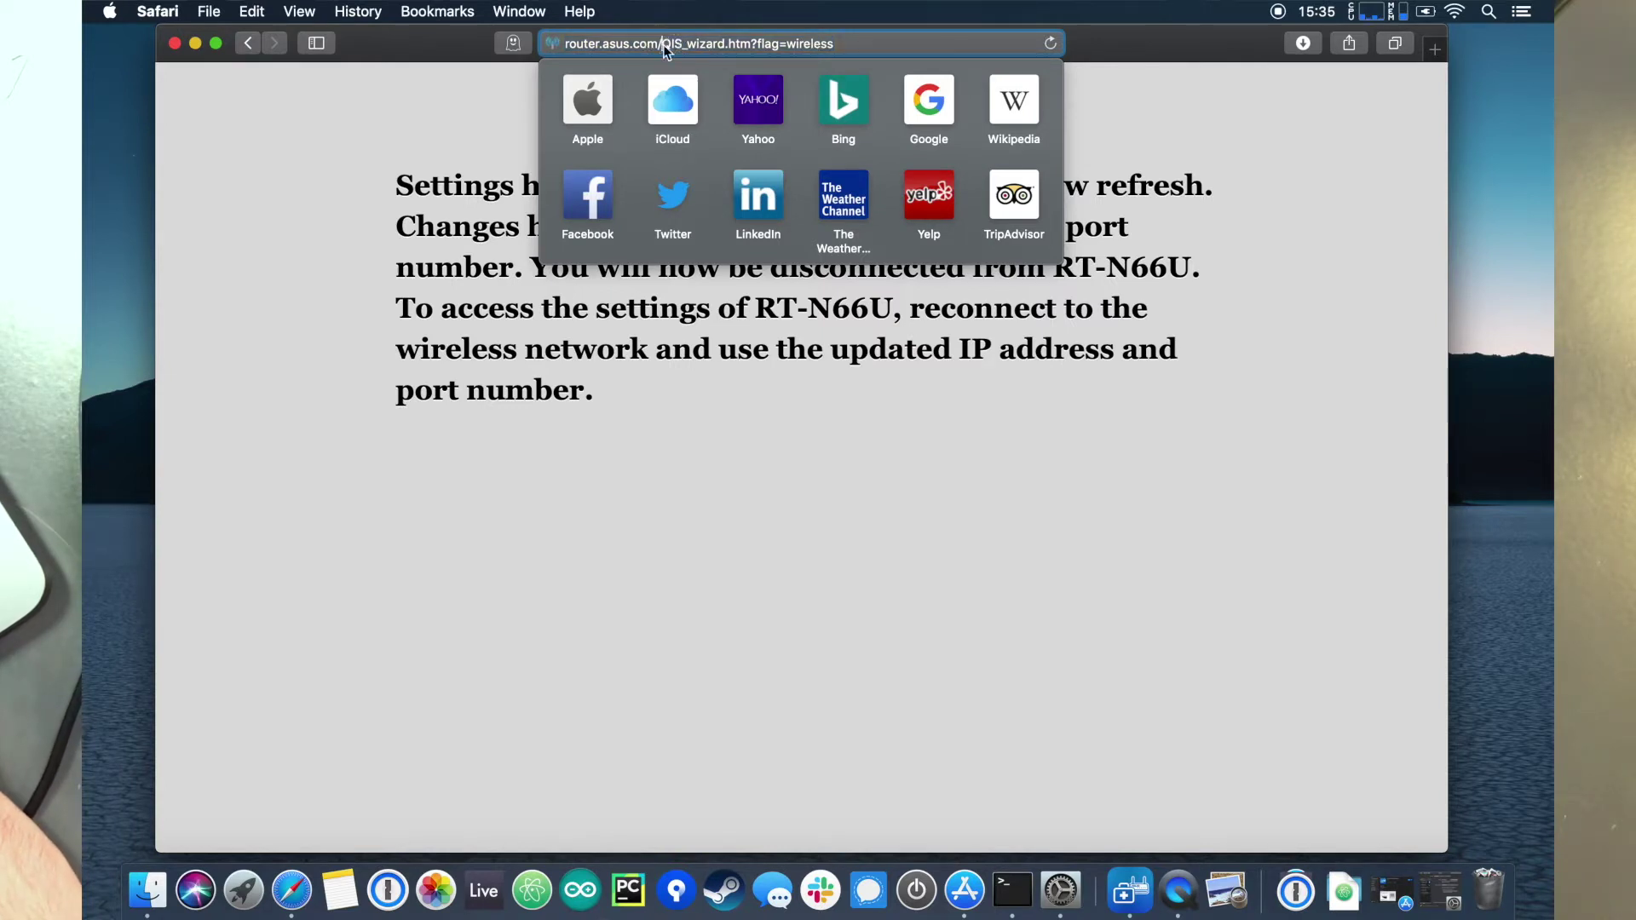
key(BackSpace)
key(shift+super+Right)
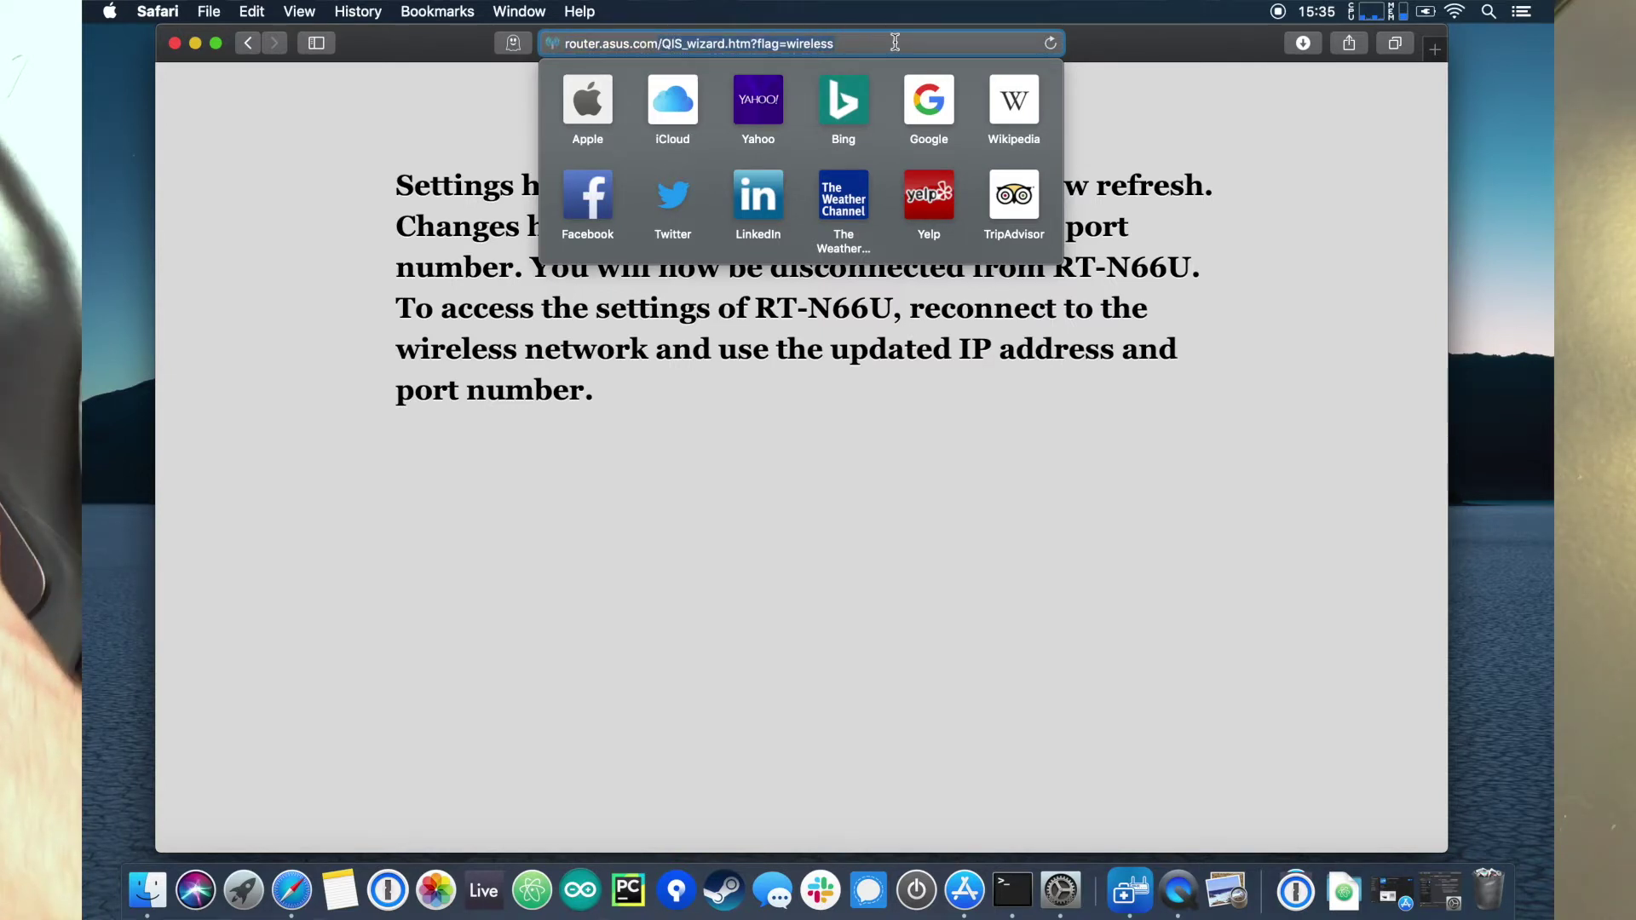
key(BackSpace)
key(Return)
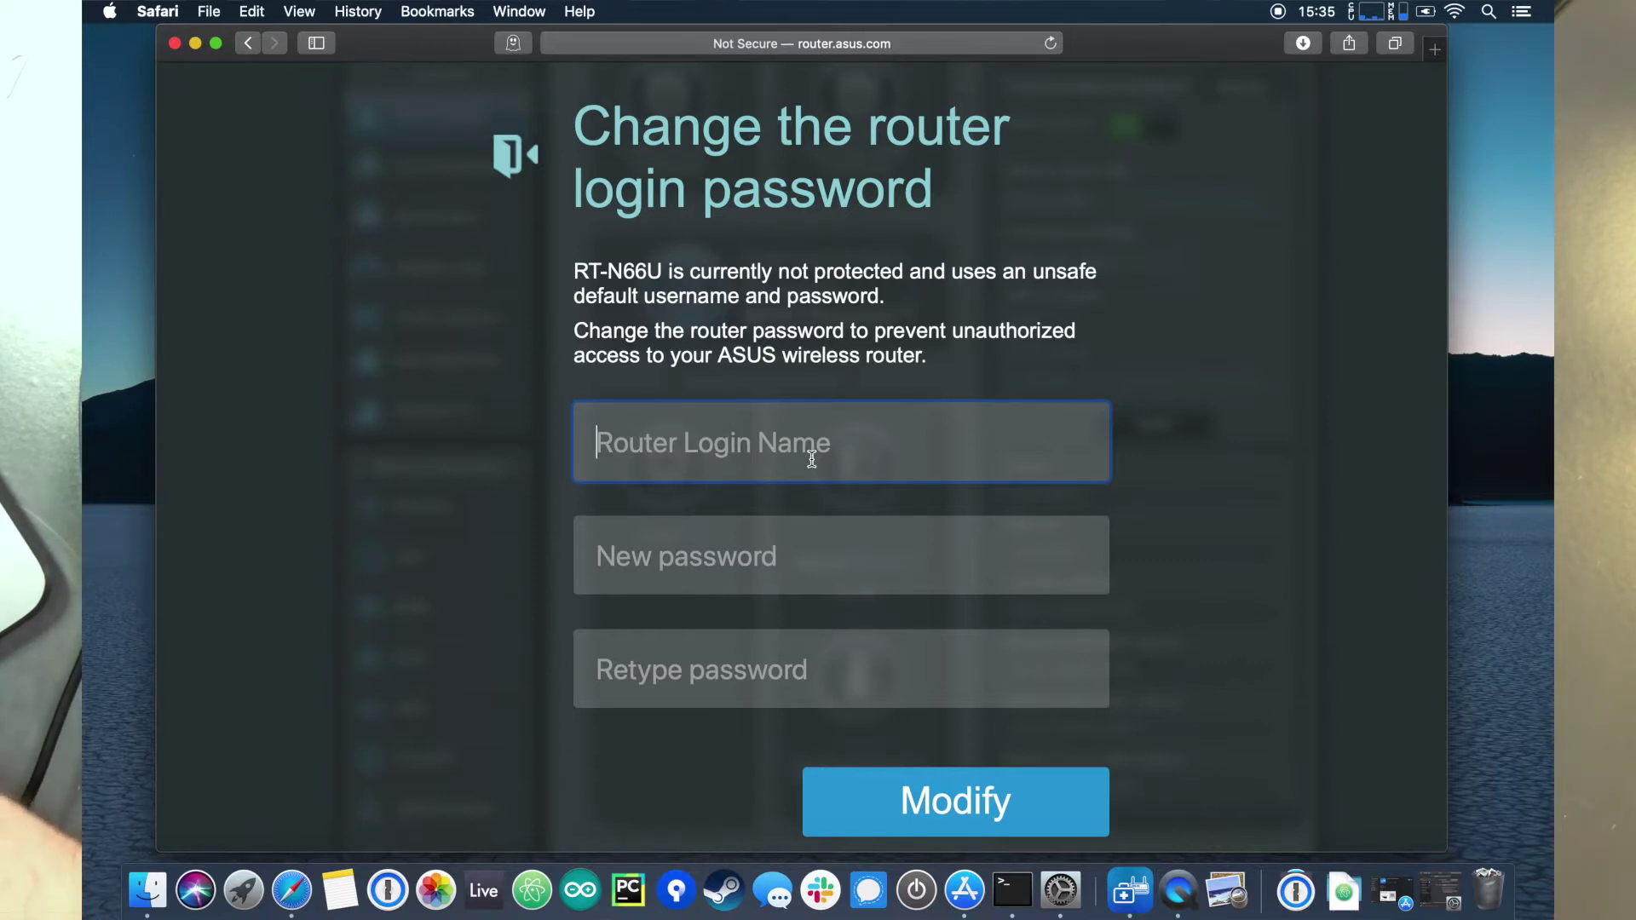
Step: Enter the login name, set and confirm the new router login password, and submit with Modify
text(admin)
key(Tab)
text(********)
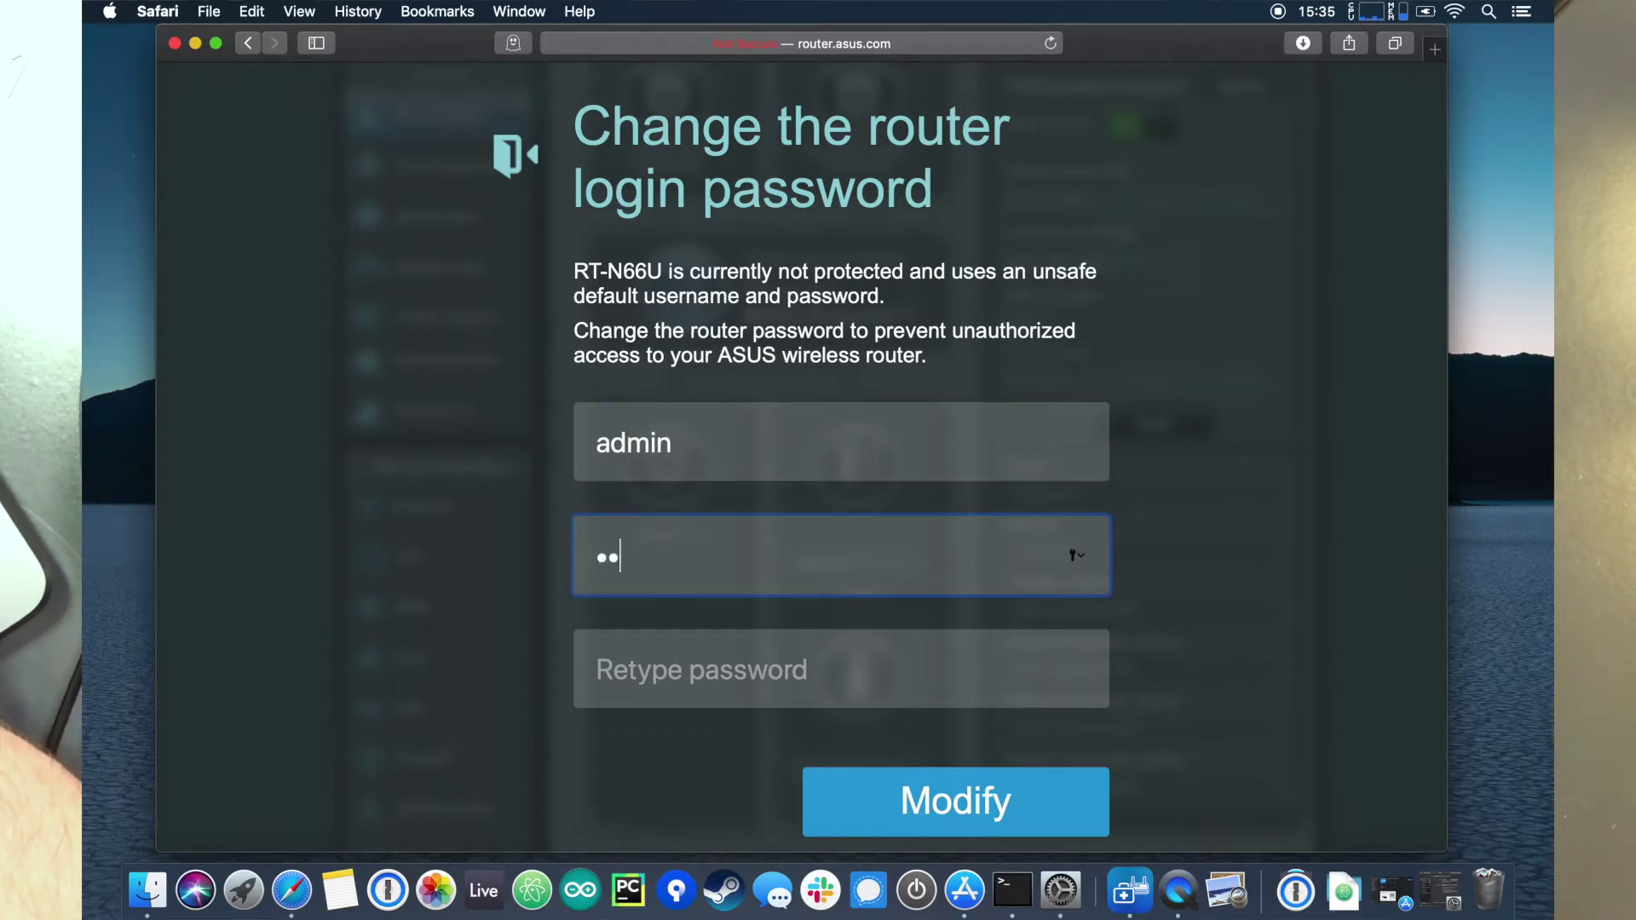
key(Tab)
text(***)
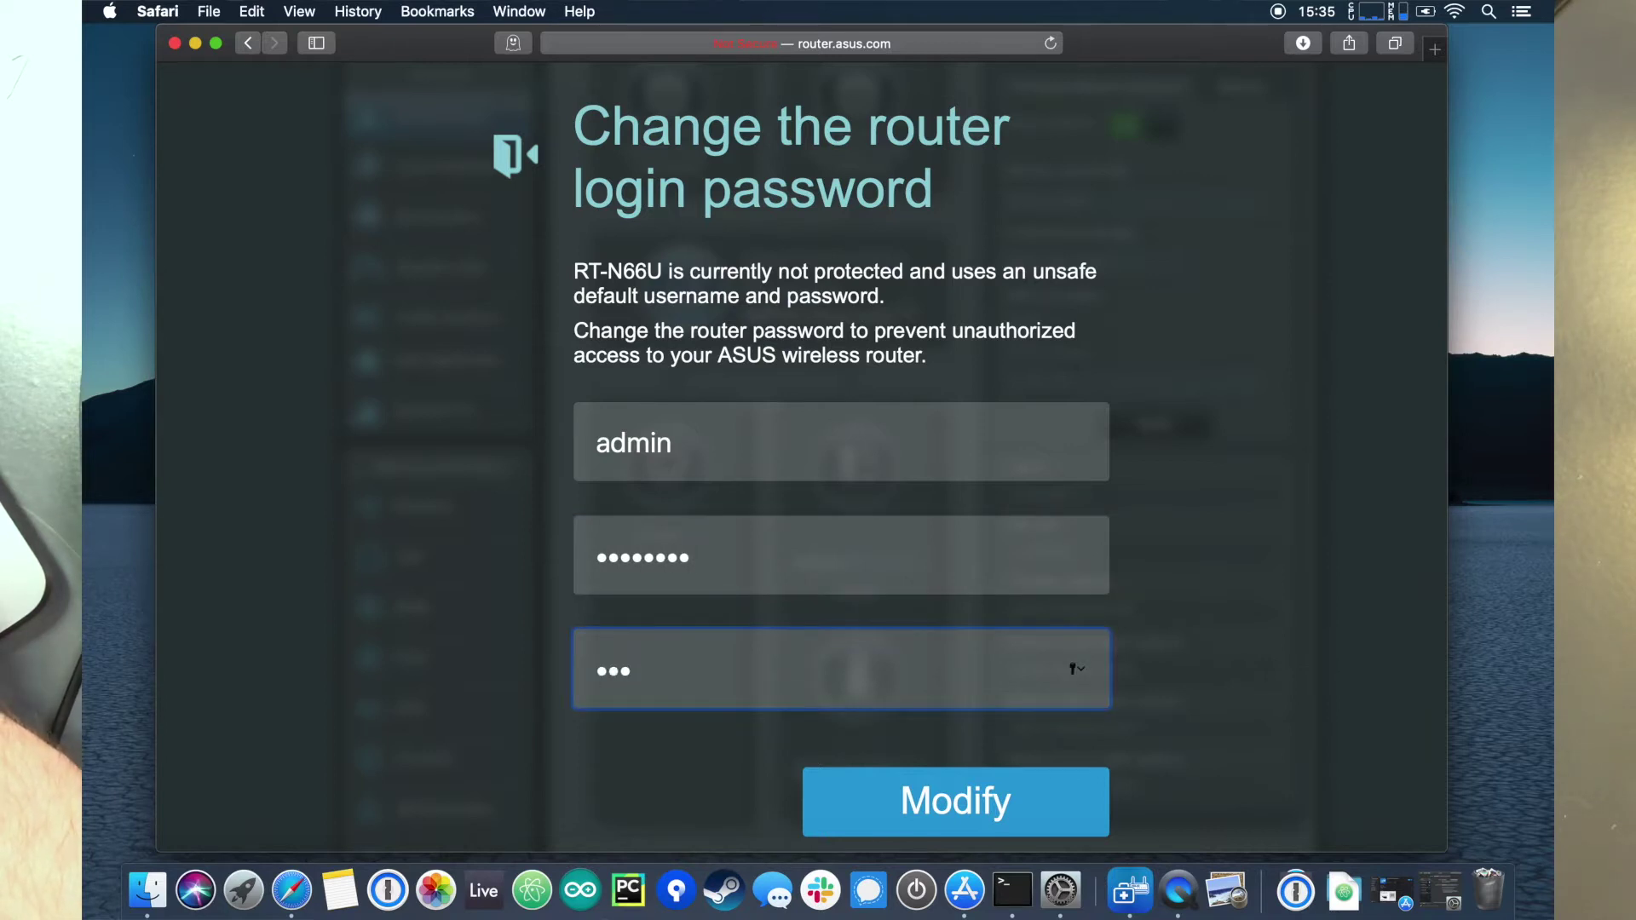
key(BackSpace)
key(BackSpace)
key(BackSpace)
text(*****)
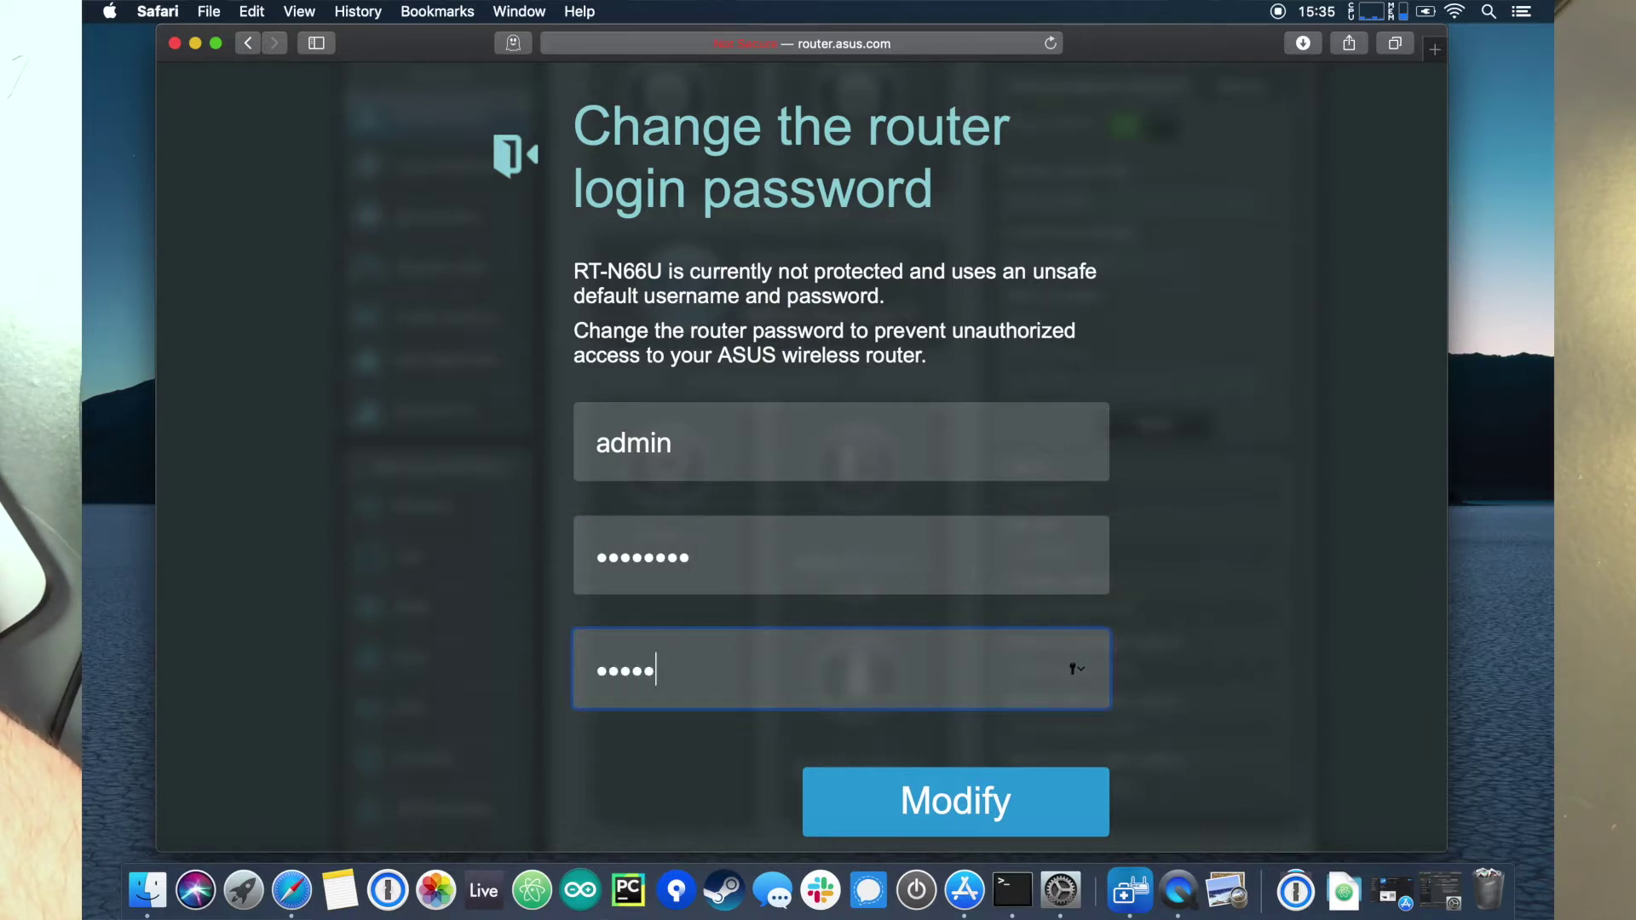
key(BackSpace)
key(BackSpace)
key(BackSpace)
key(BackSpace)
key(BackSpace)
text(***)
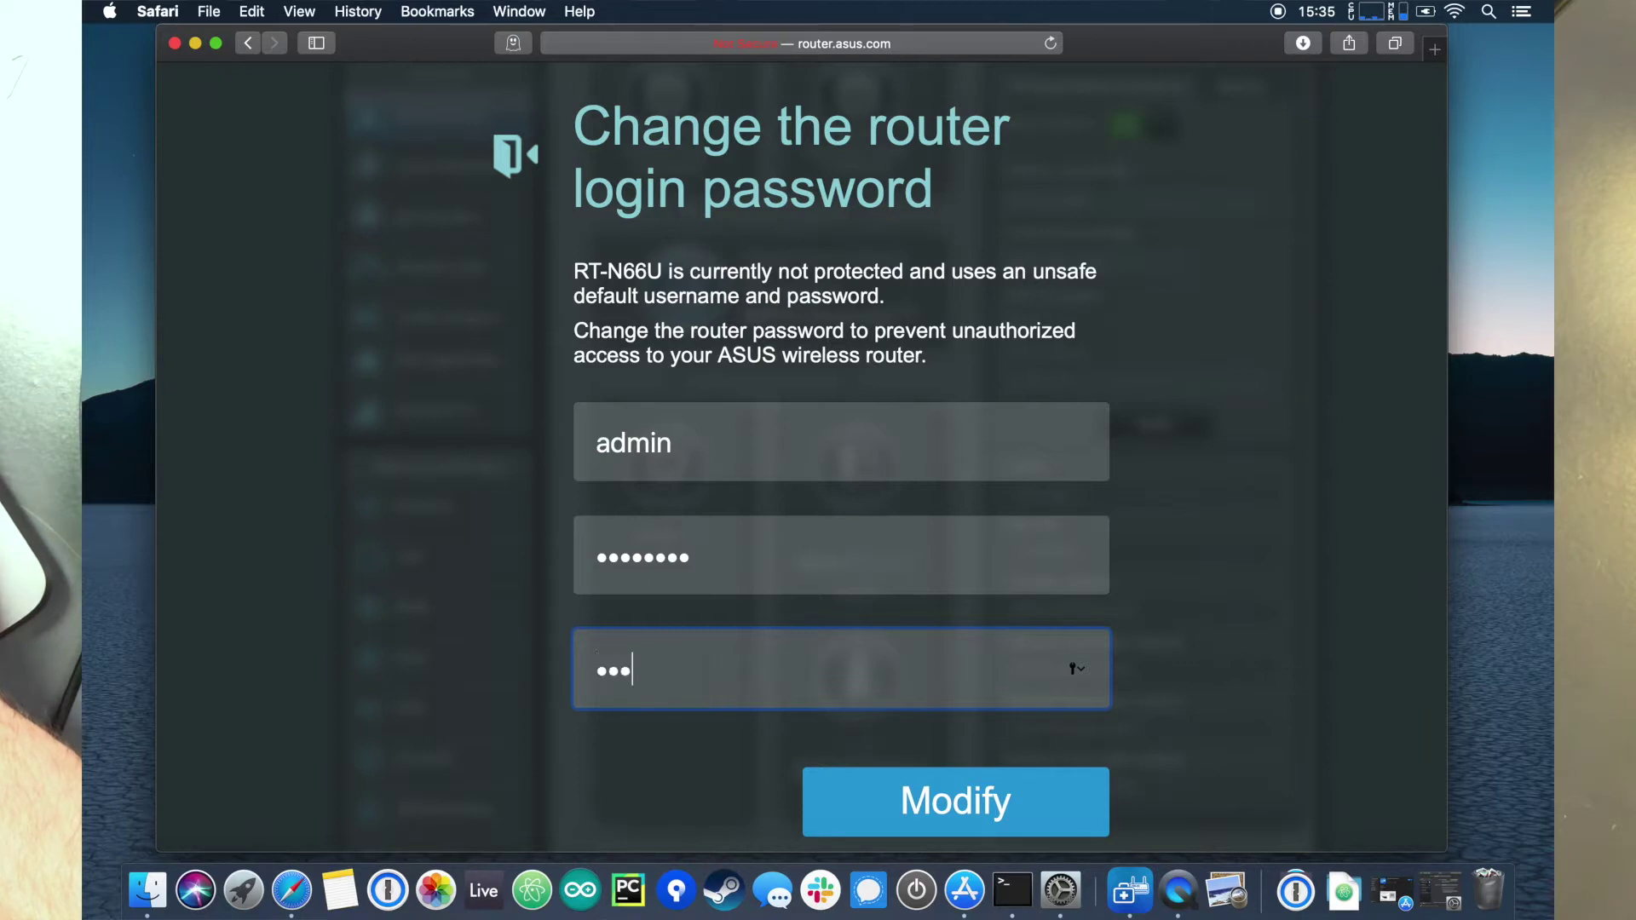
text(*****)
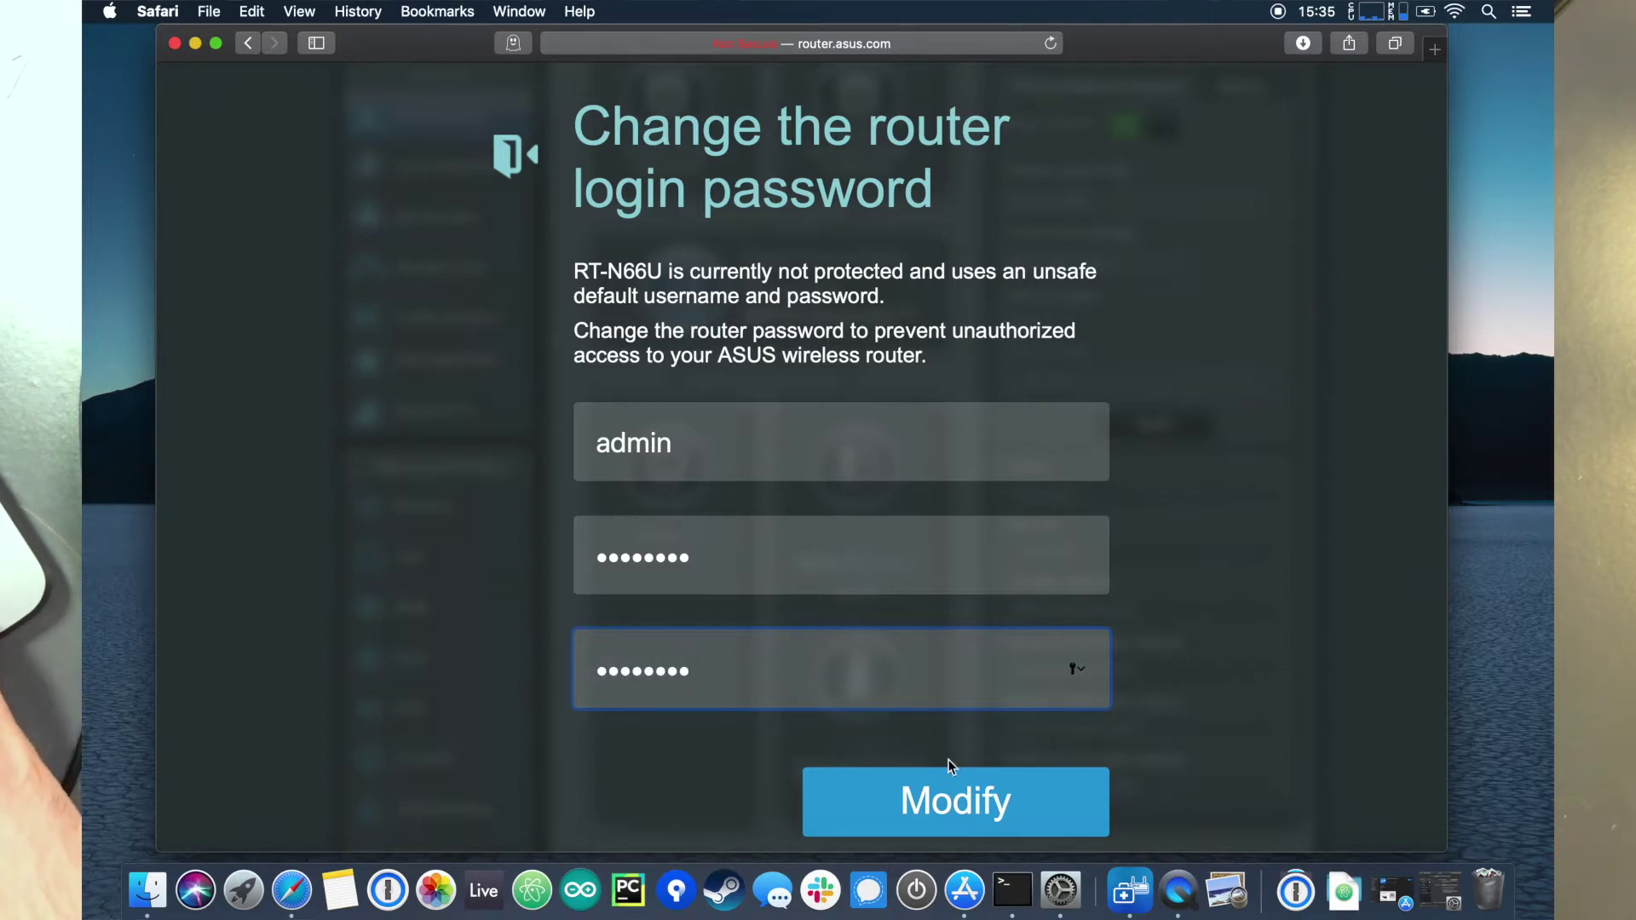
click(955, 789)
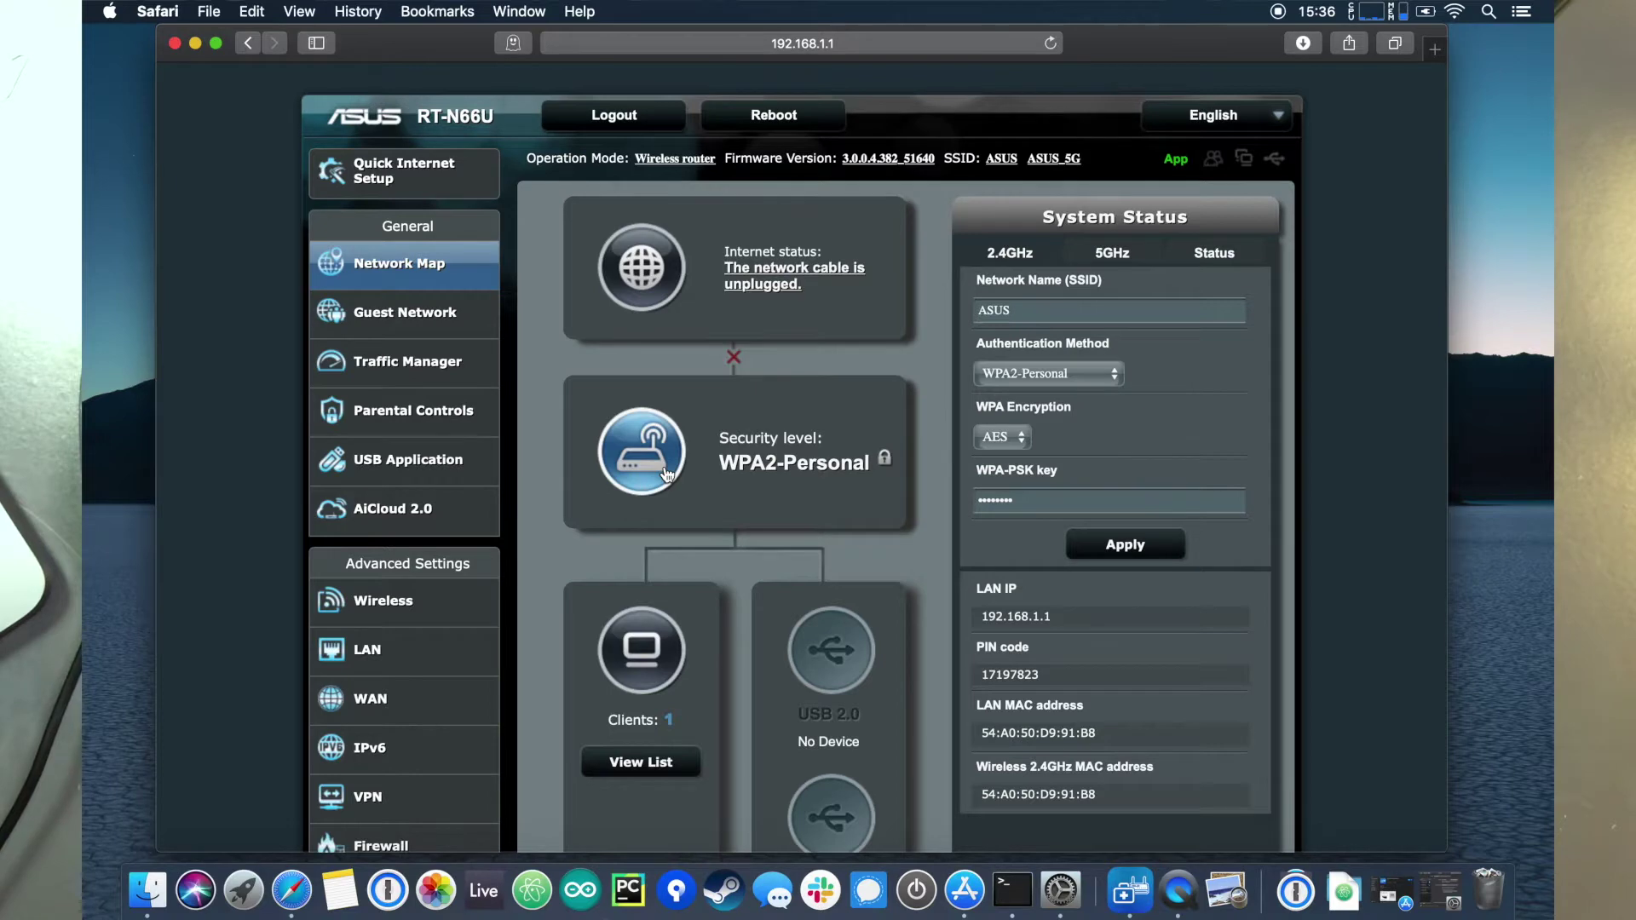
Step: Under Administration > Restore/Save/Upload Setting, upload the Settings_RT-N66U.CFG backup from Downloads
scroll(666, 474, down, 5)
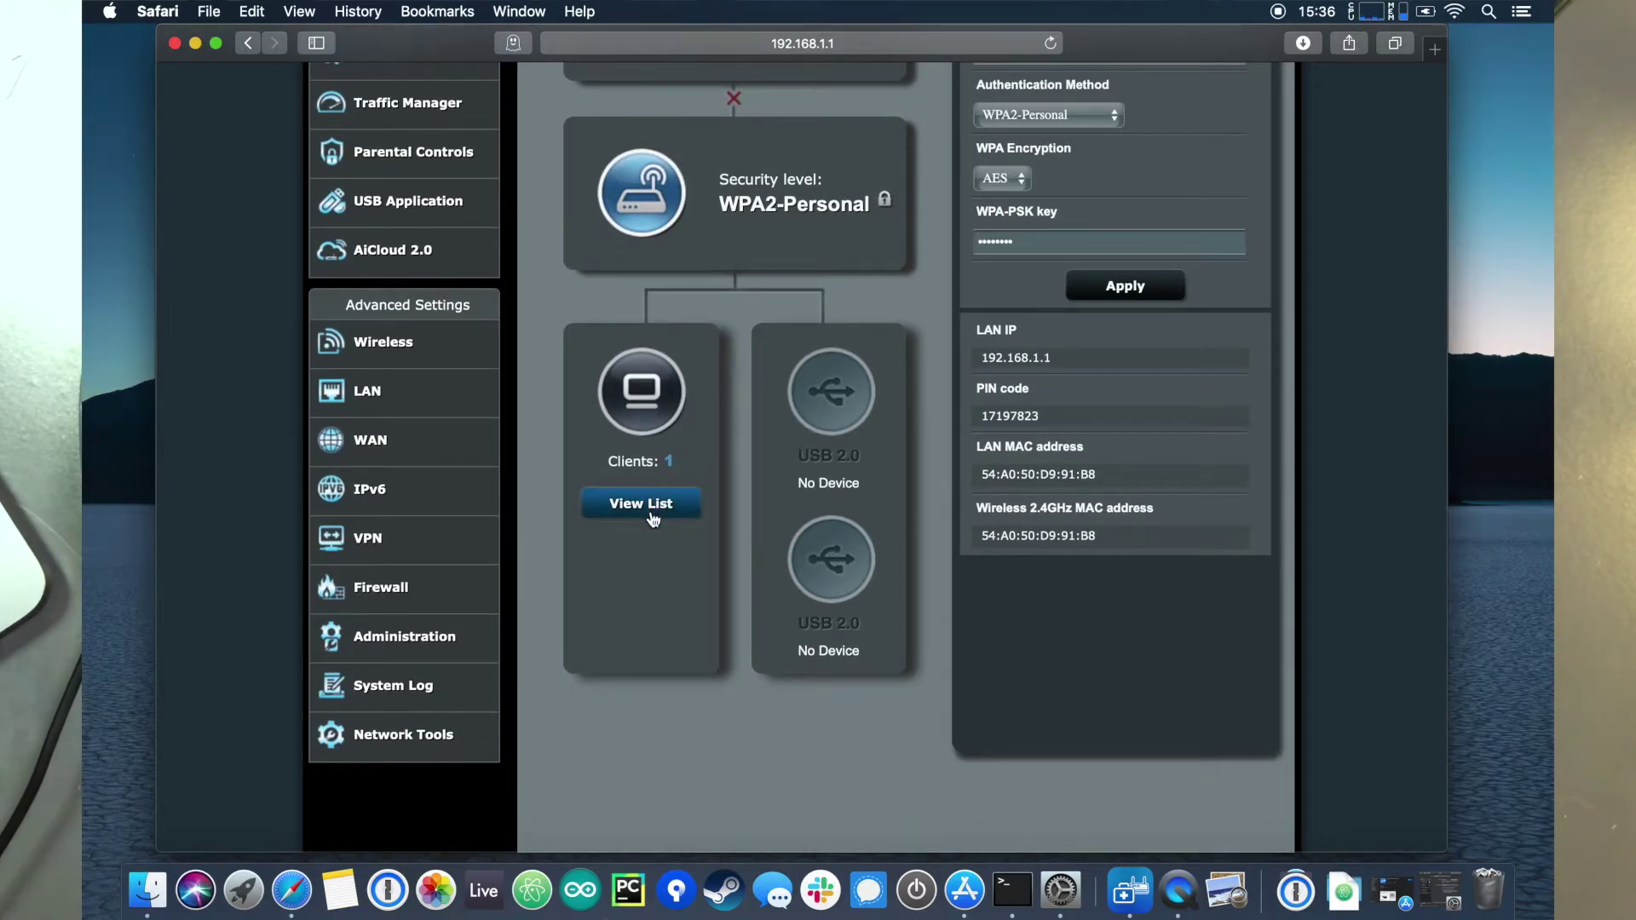
click(406, 638)
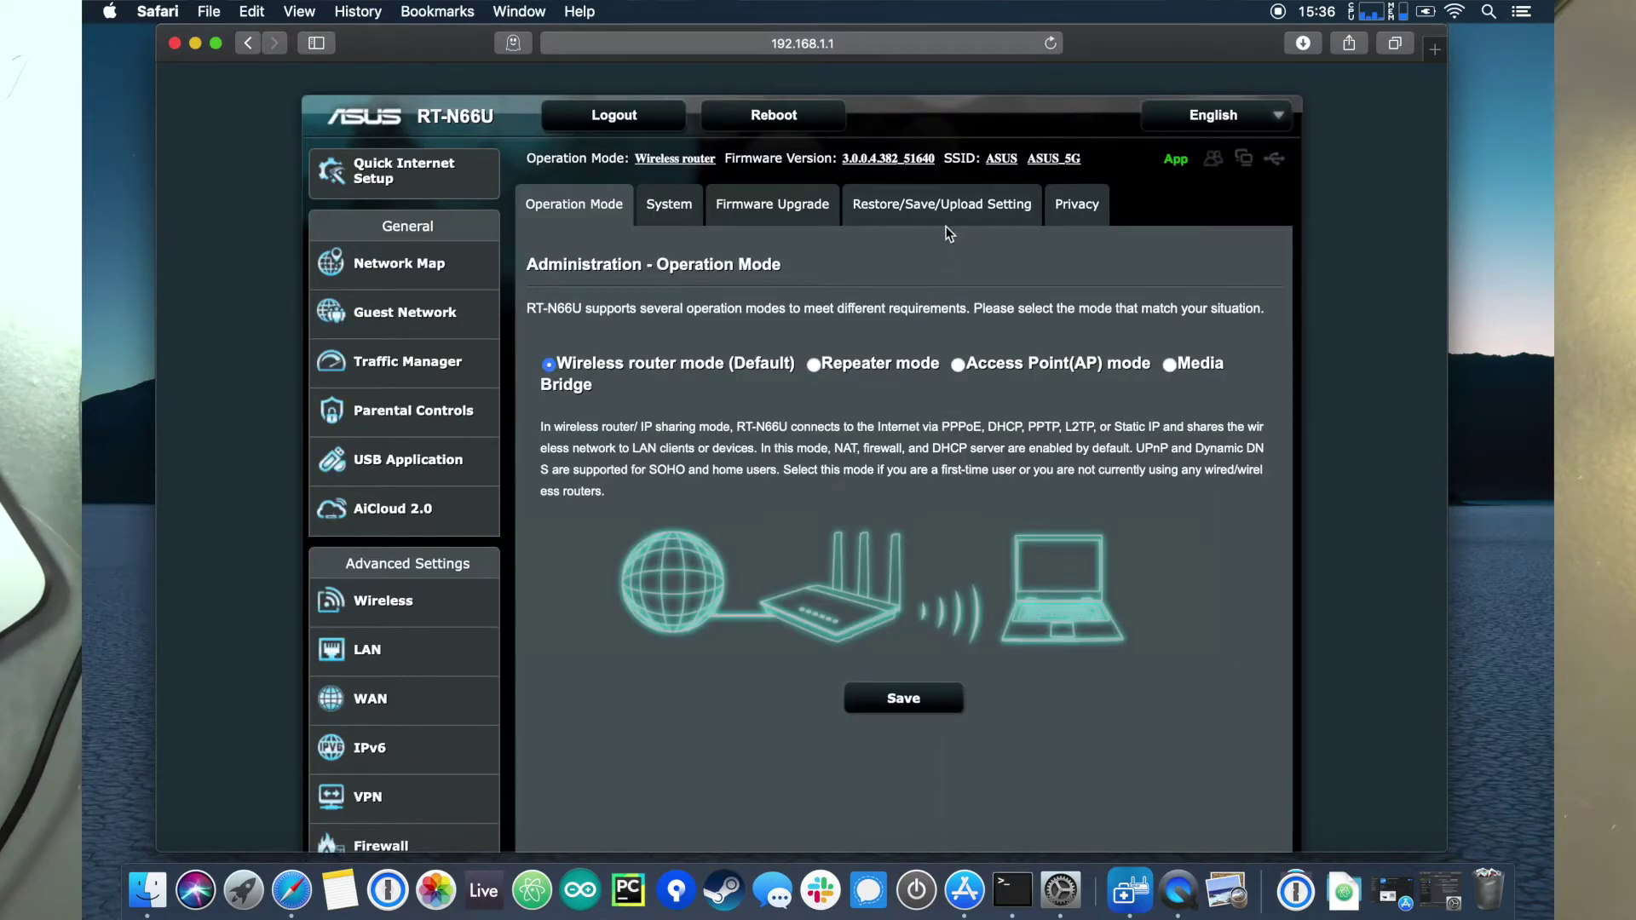
click(944, 208)
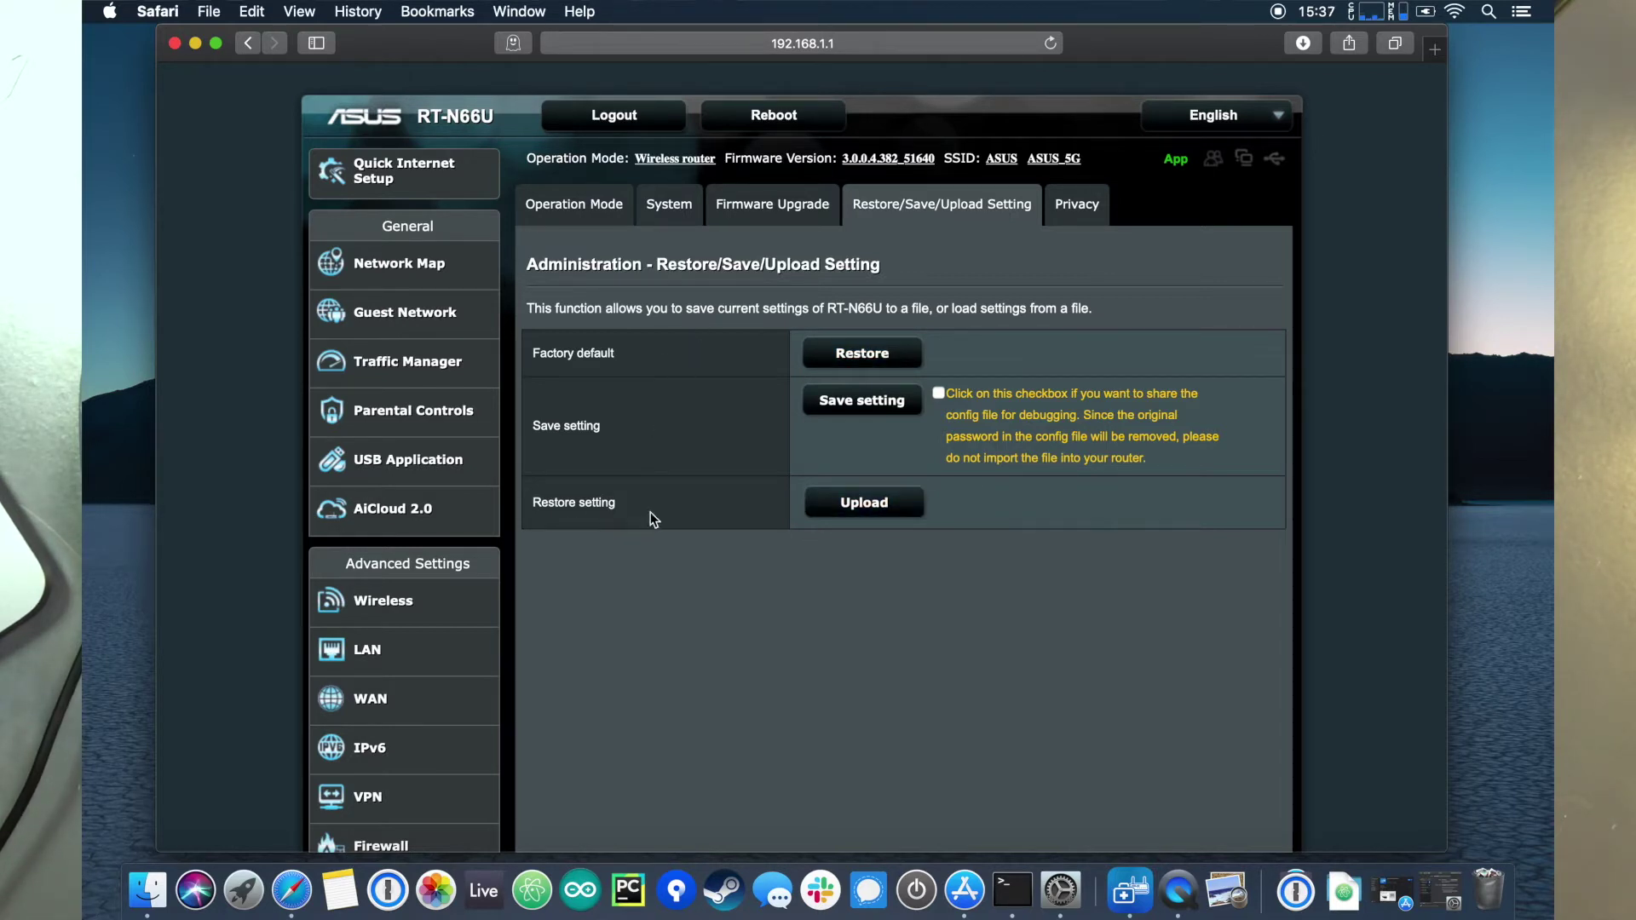
click(835, 503)
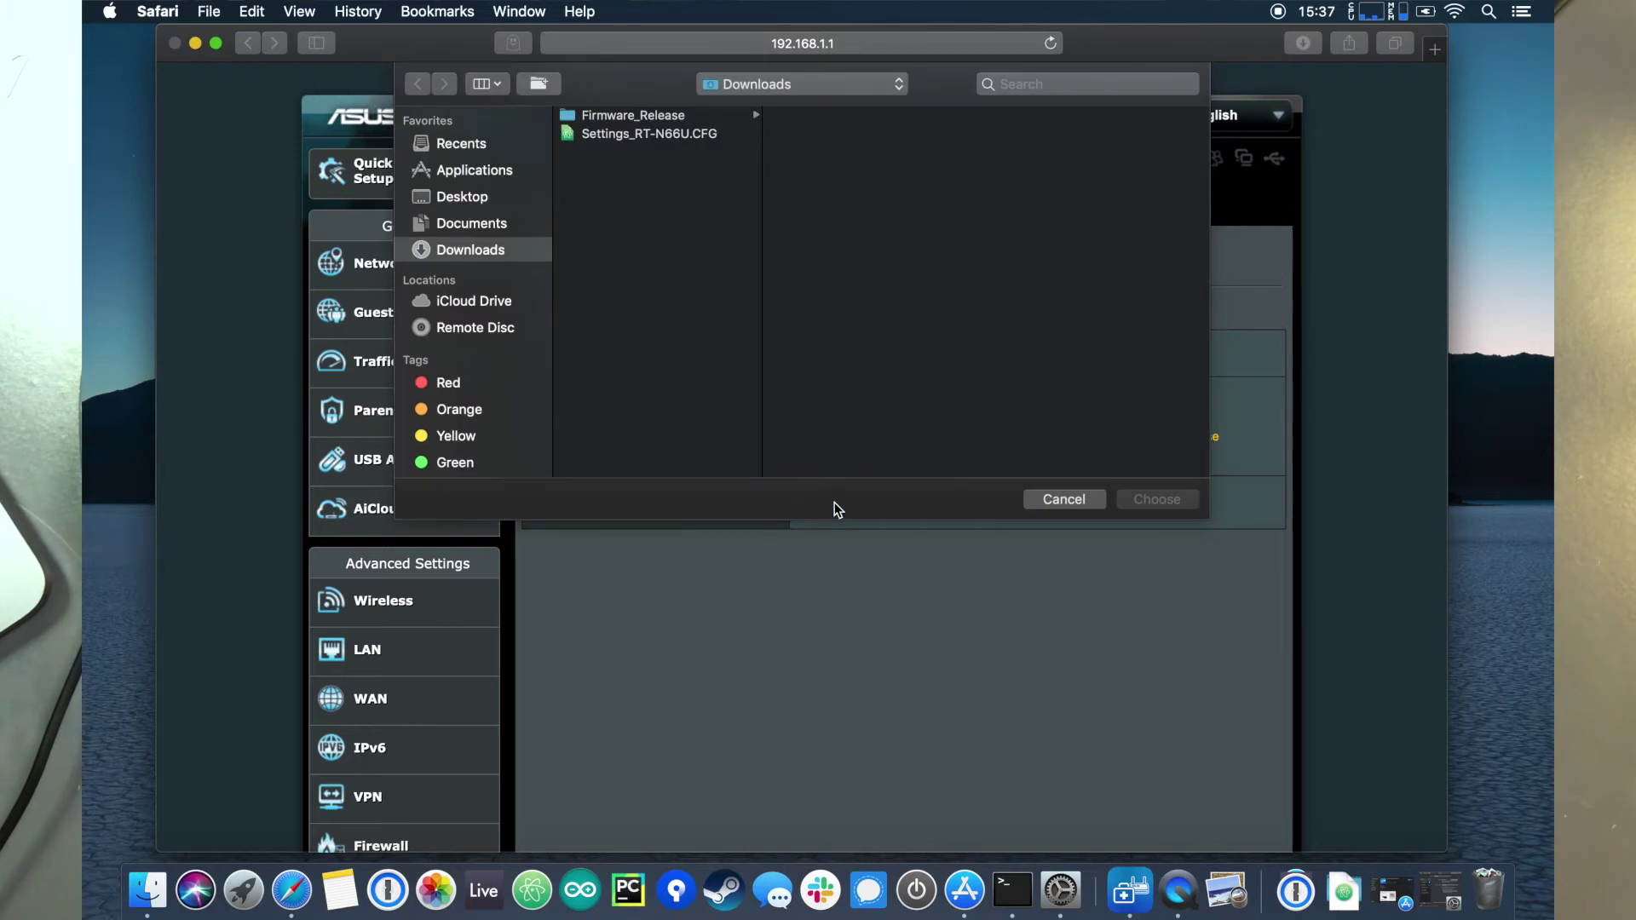
click(674, 139)
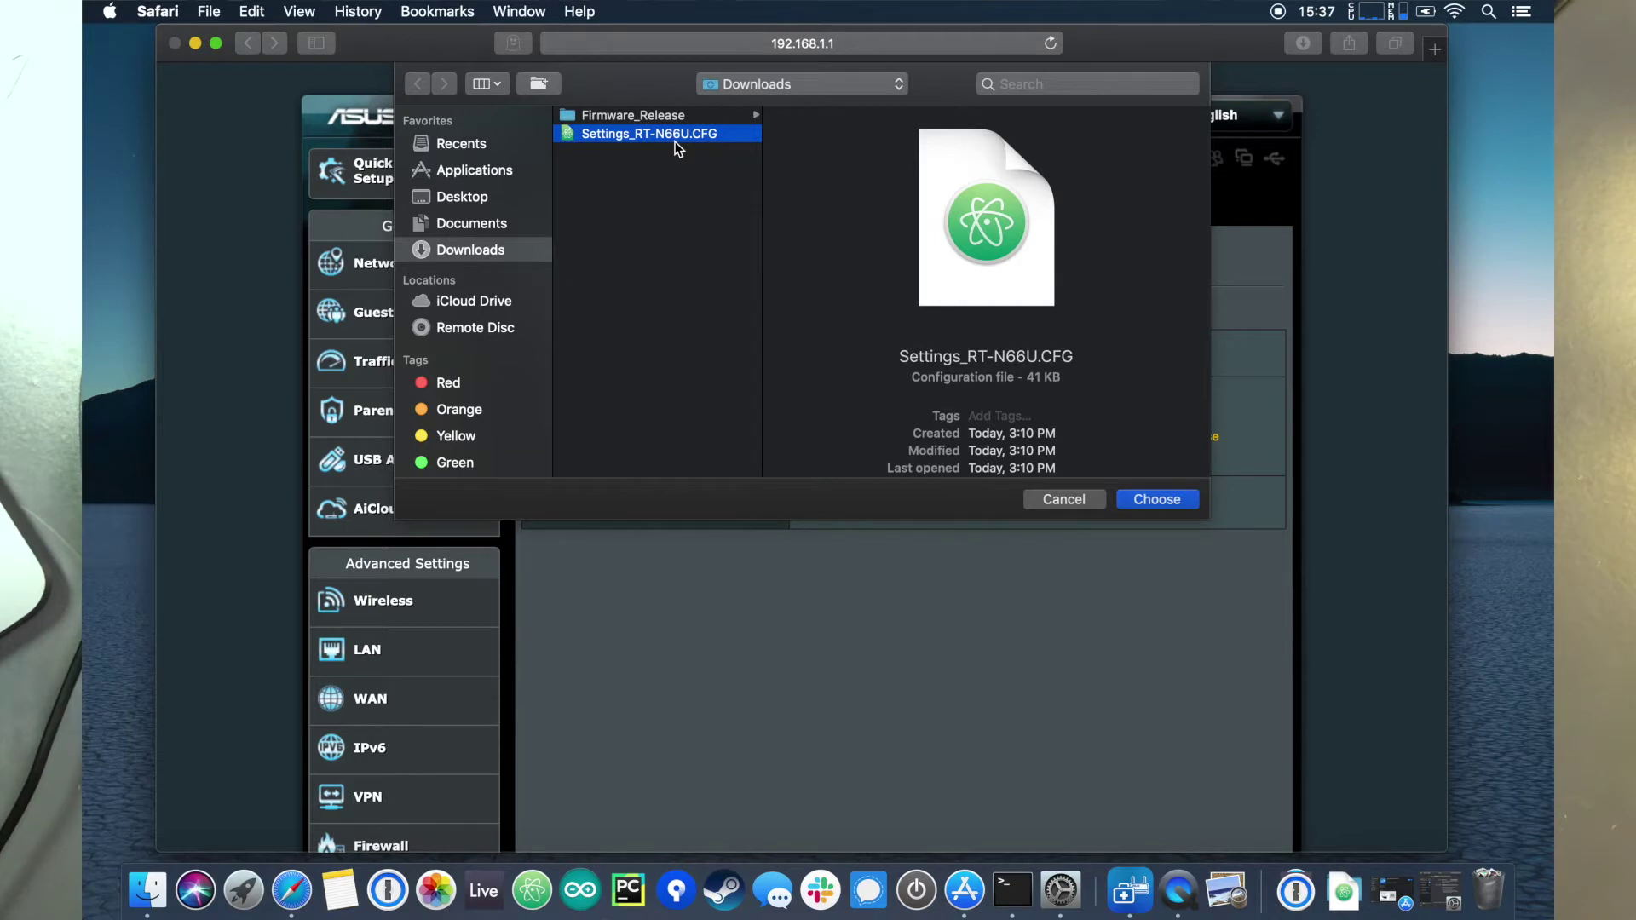
click(1178, 501)
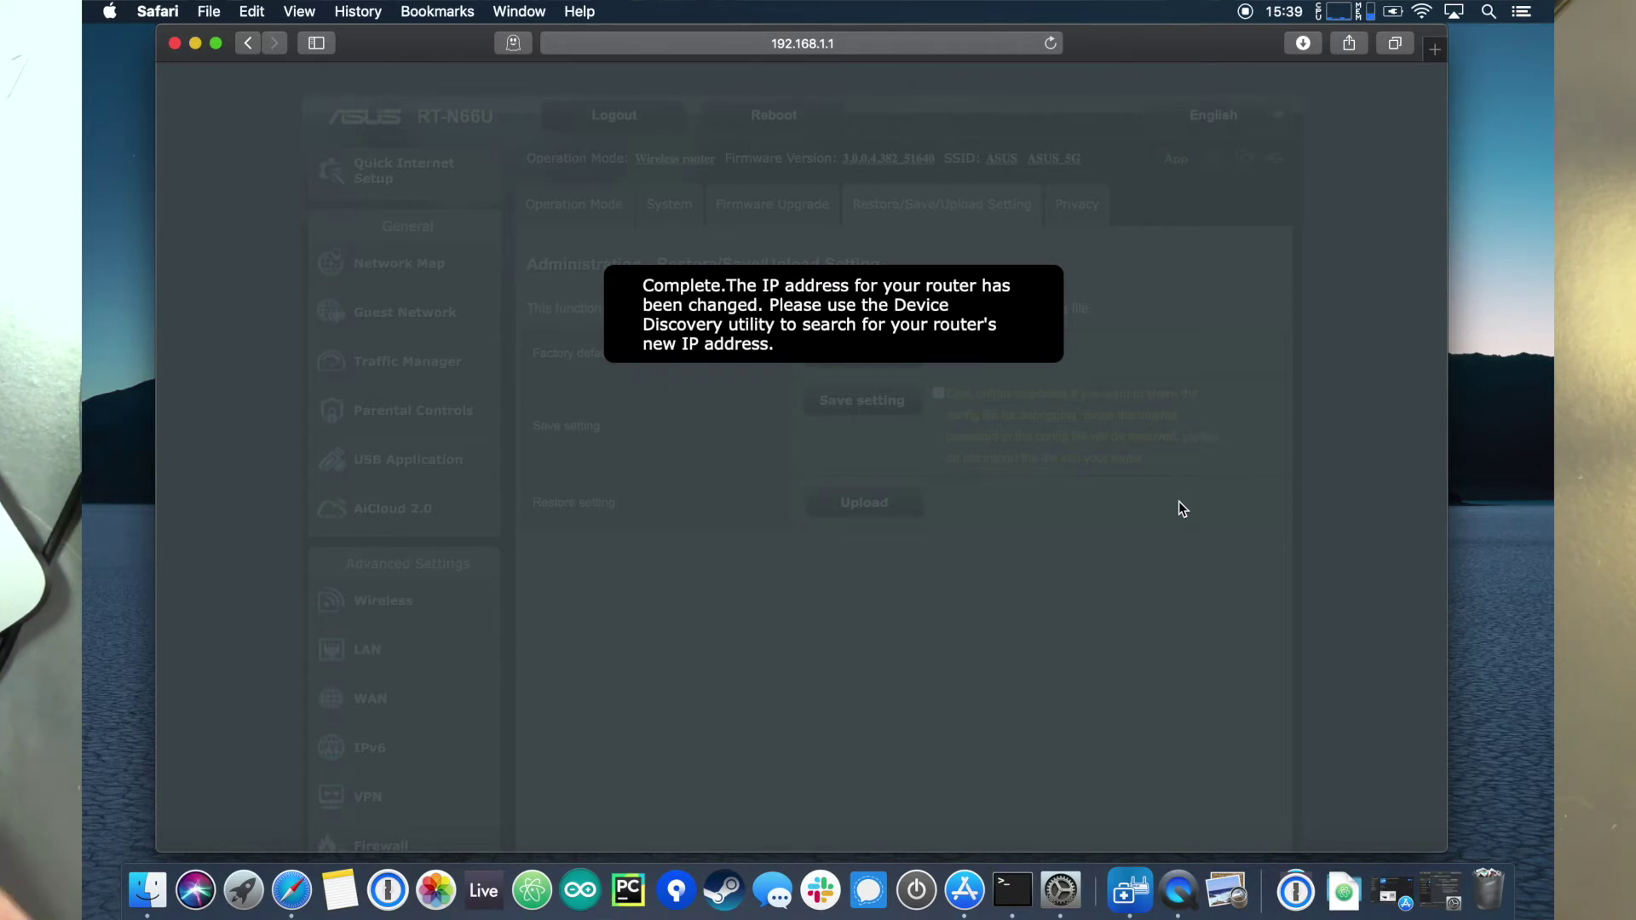
Step: After the restore completes, join the Mac to the METALGEAREXT[5GHz] Wi-Fi network
click(1421, 12)
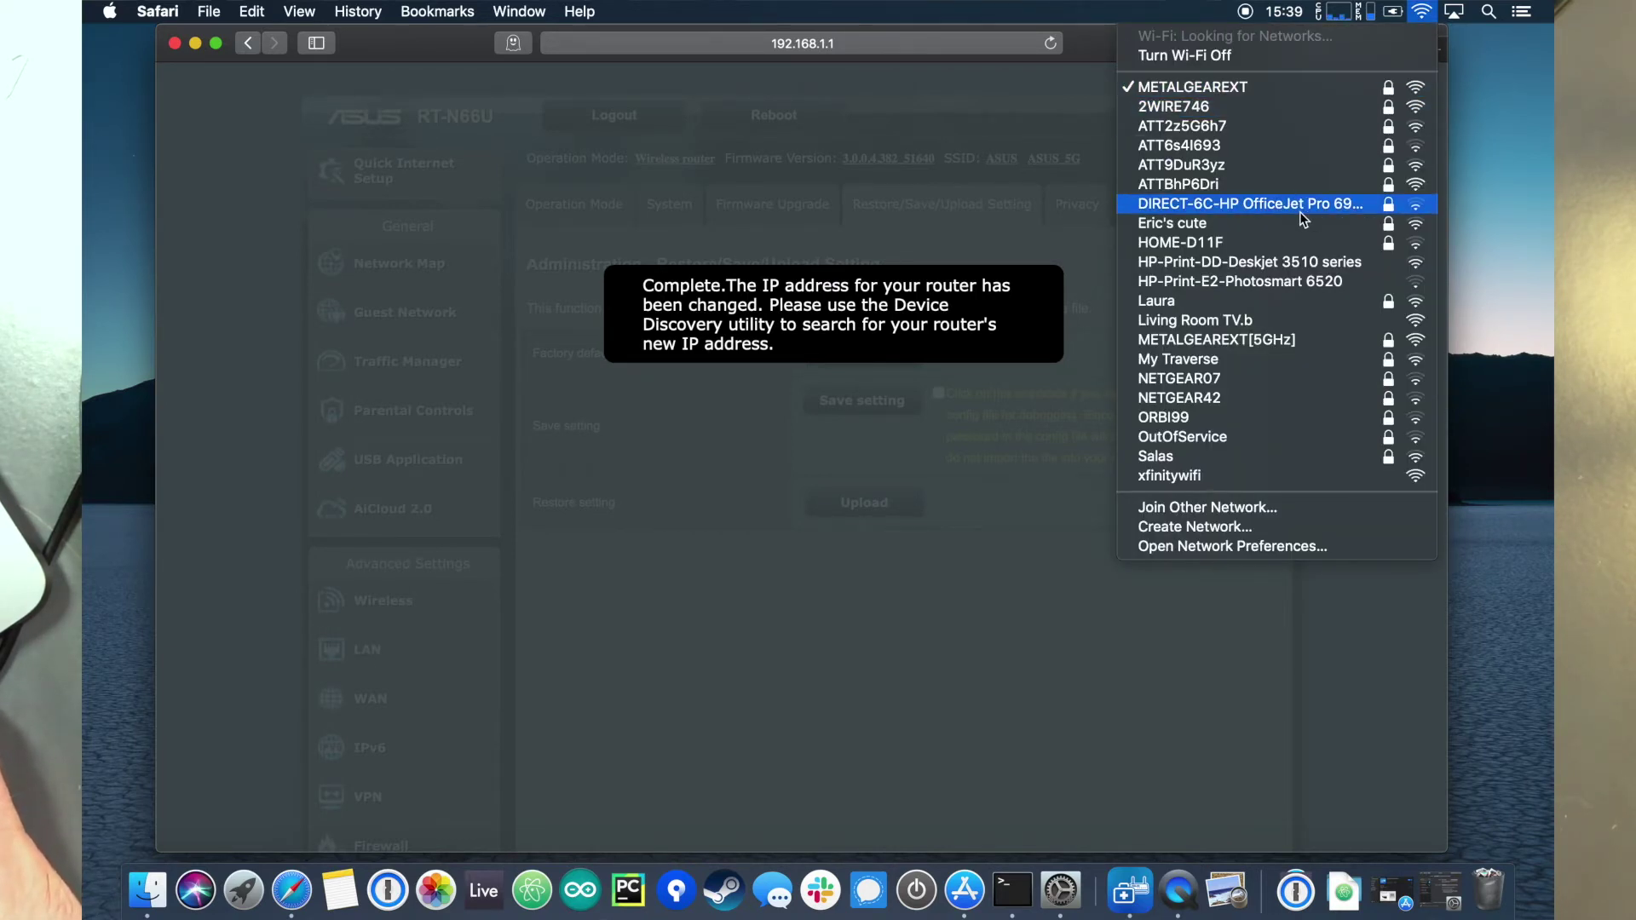
click(1286, 341)
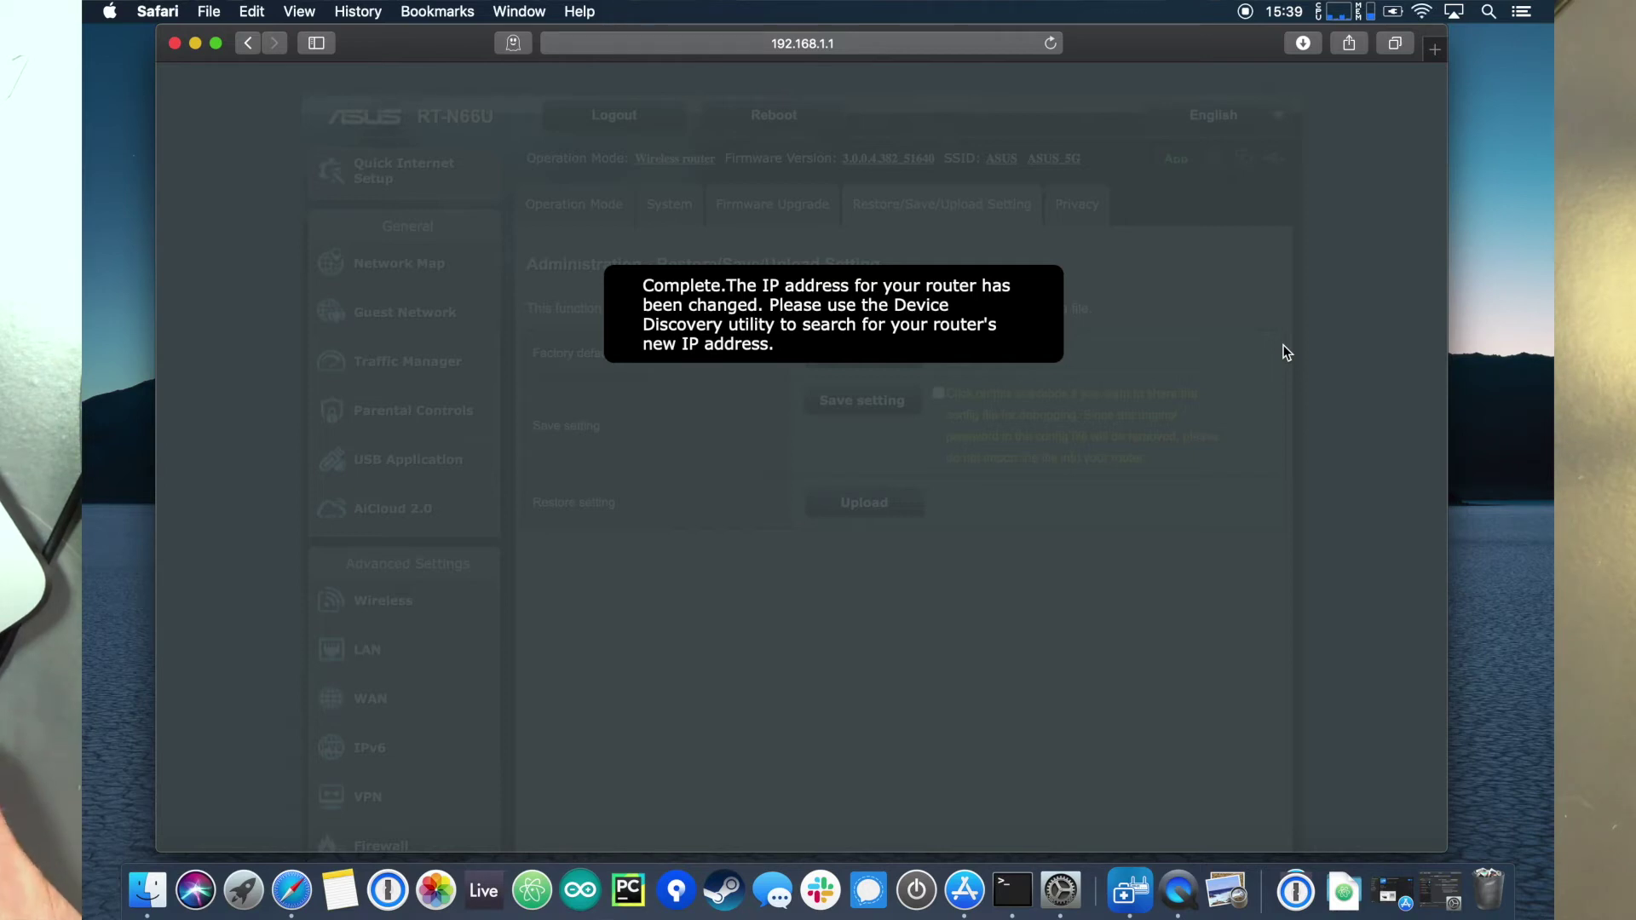
click(914, 43)
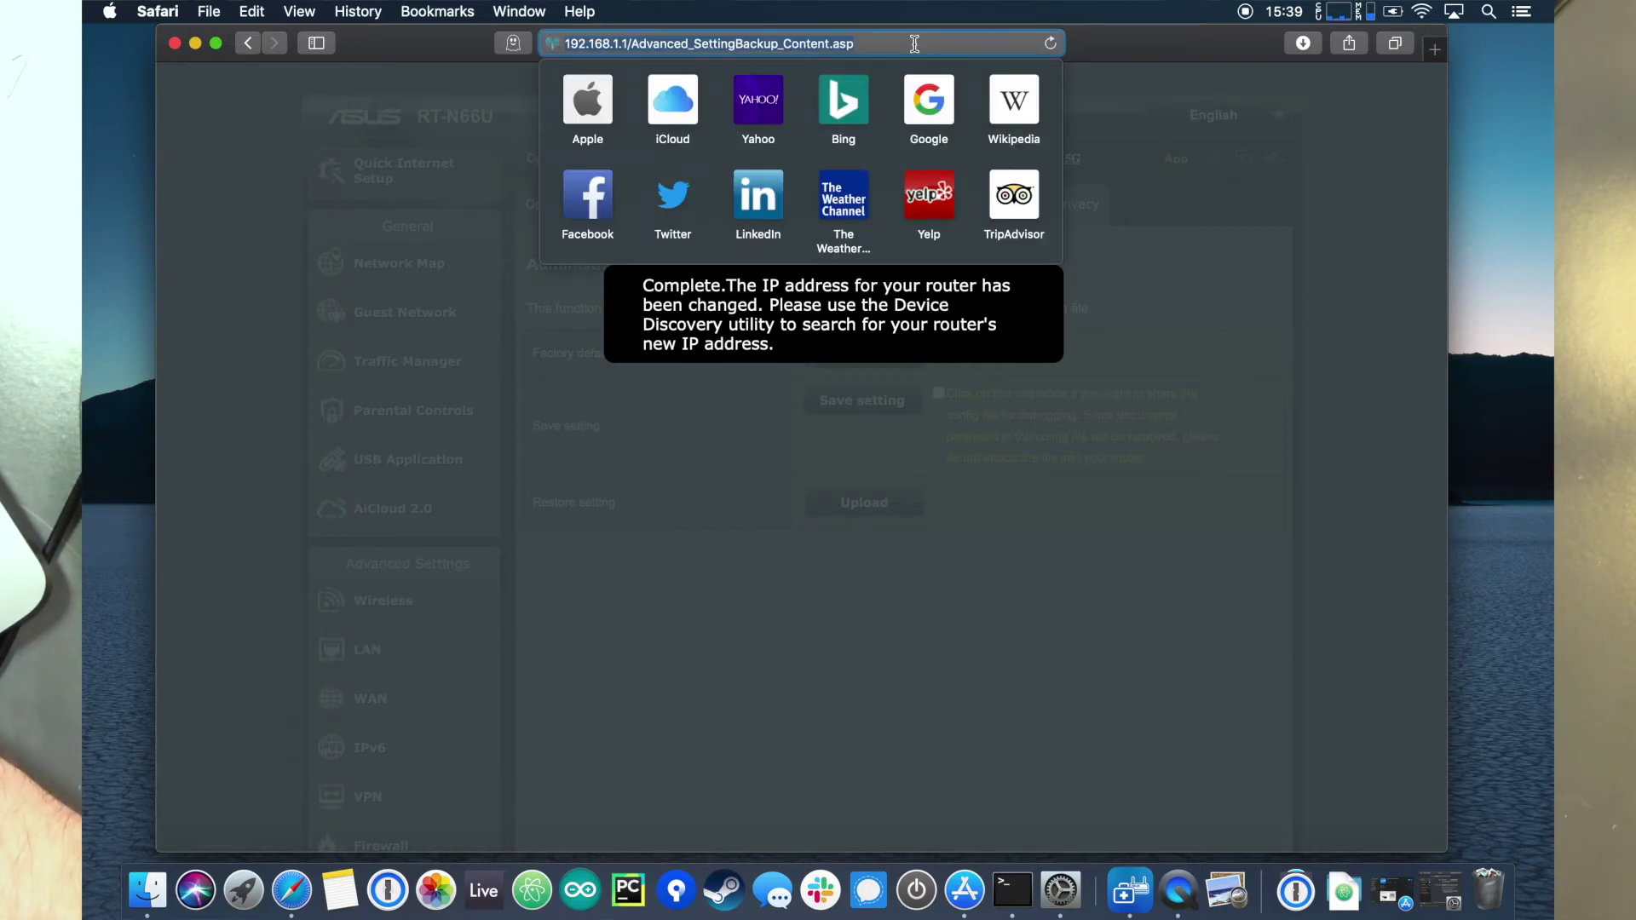
Step: Open the router at 10.0.1.1 and sign in with the admin account's password
text(1)
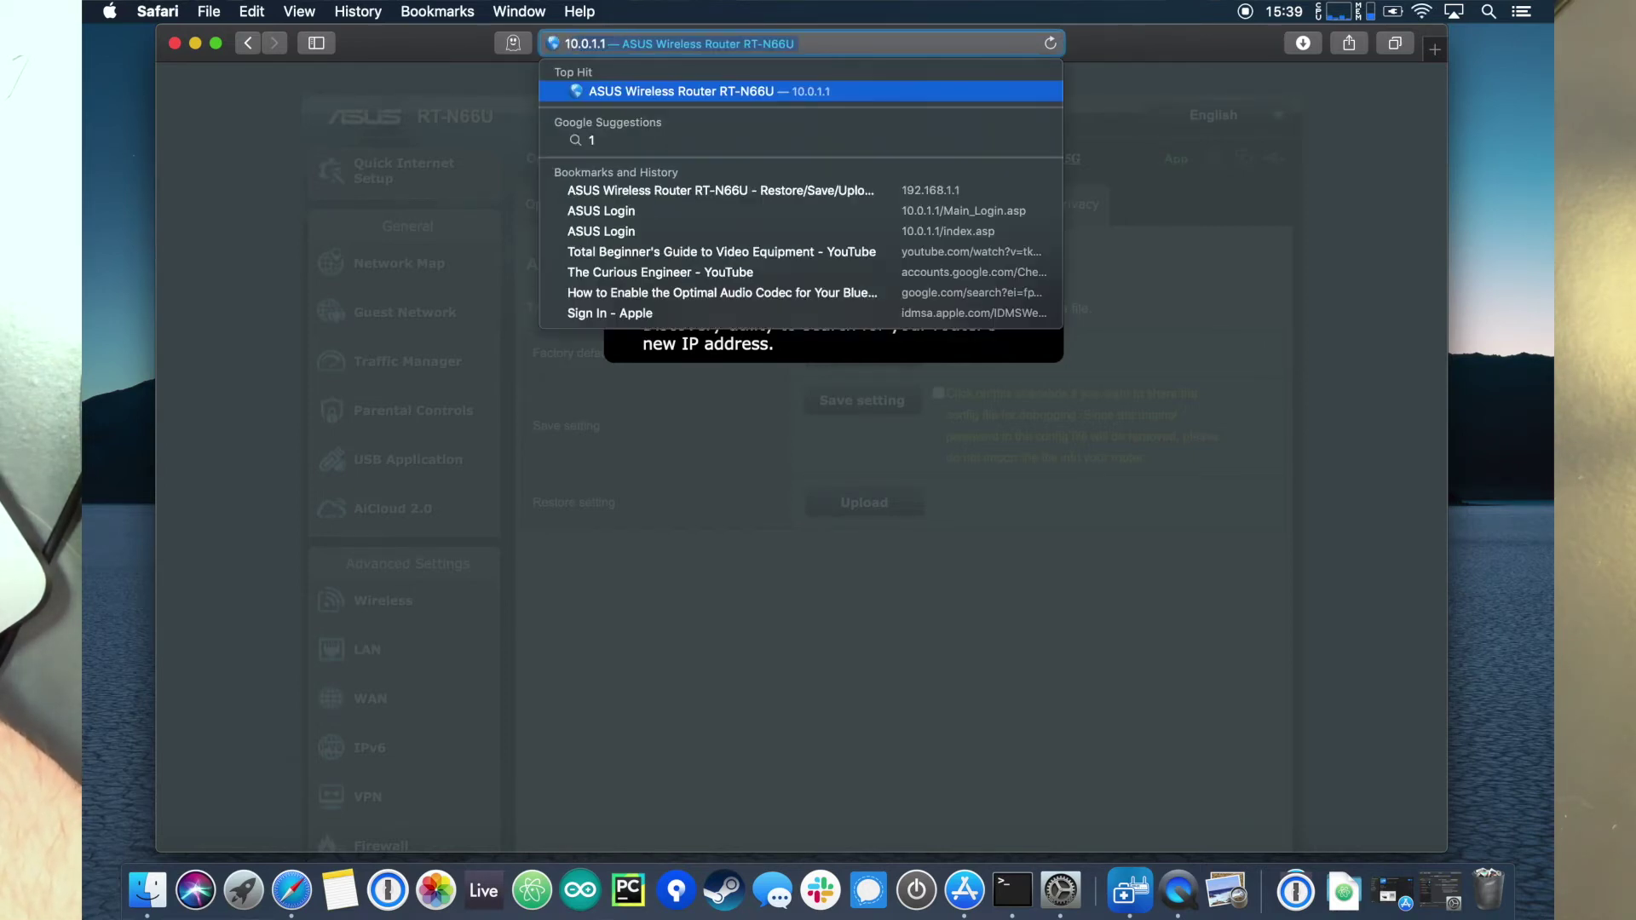
text(0.)
key(Return)
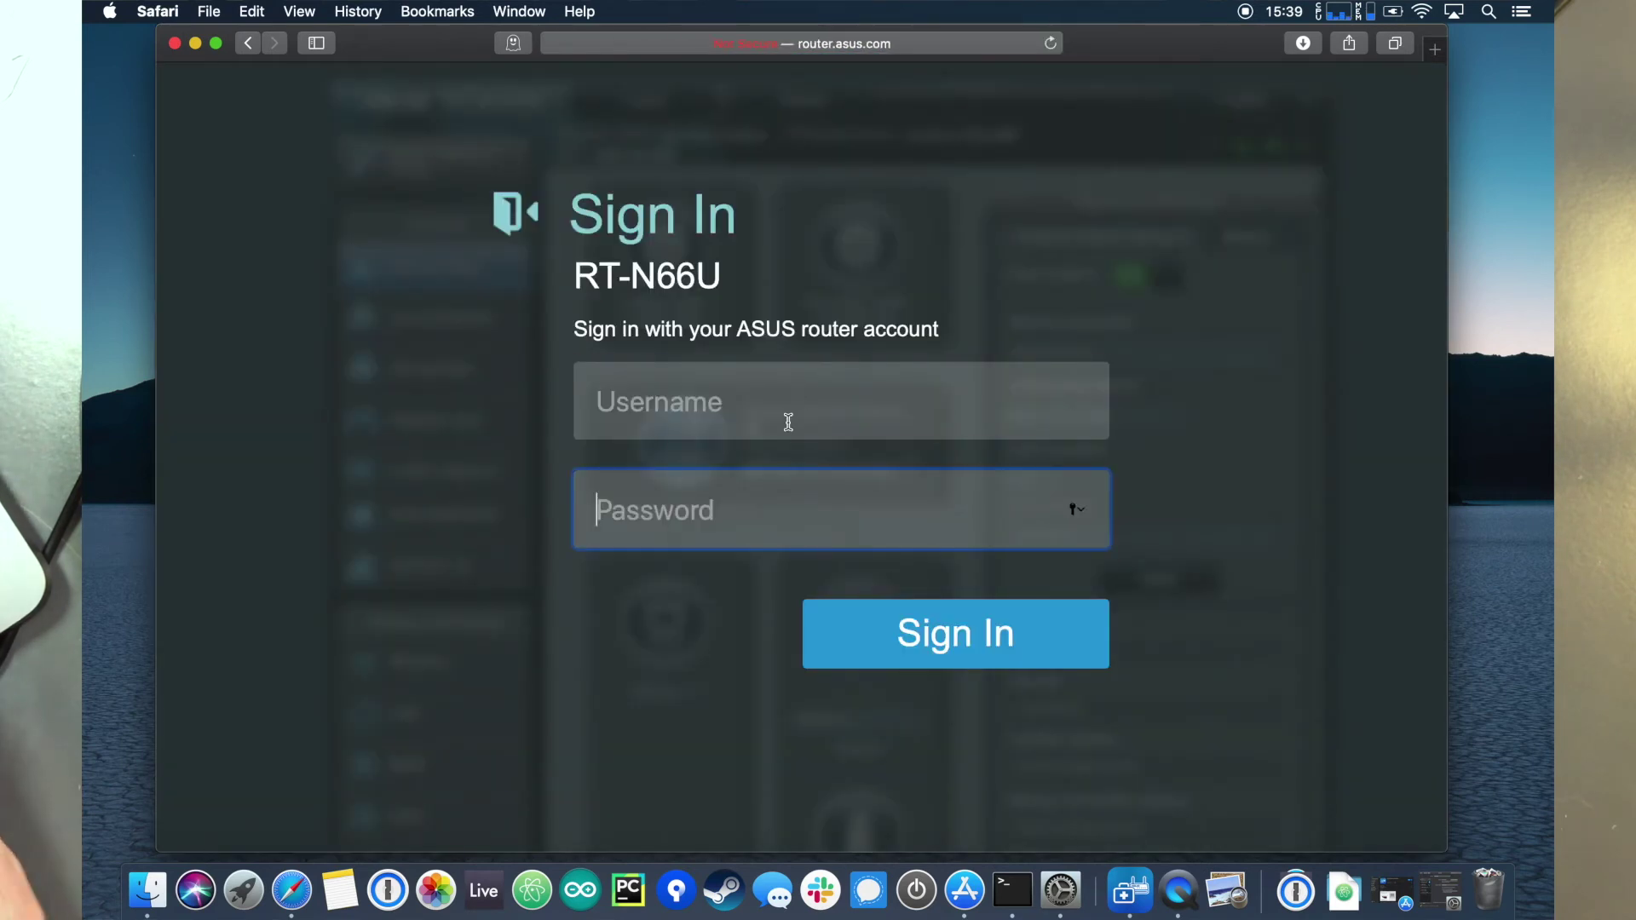
click(789, 422)
text(admin)
key(Tab)
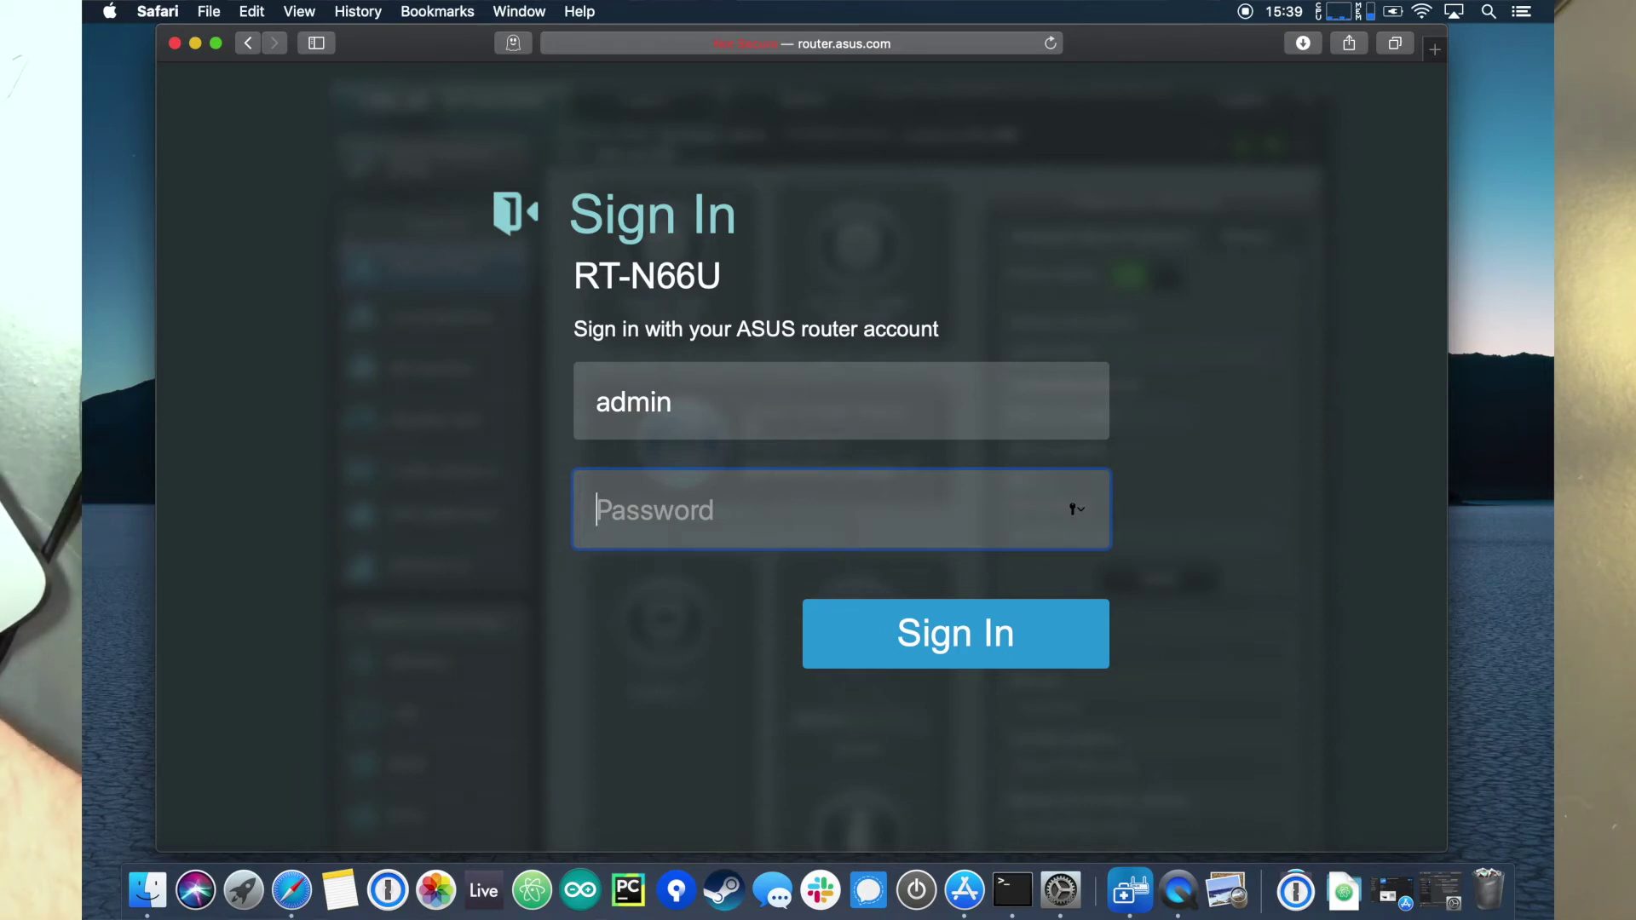
text(admin12)
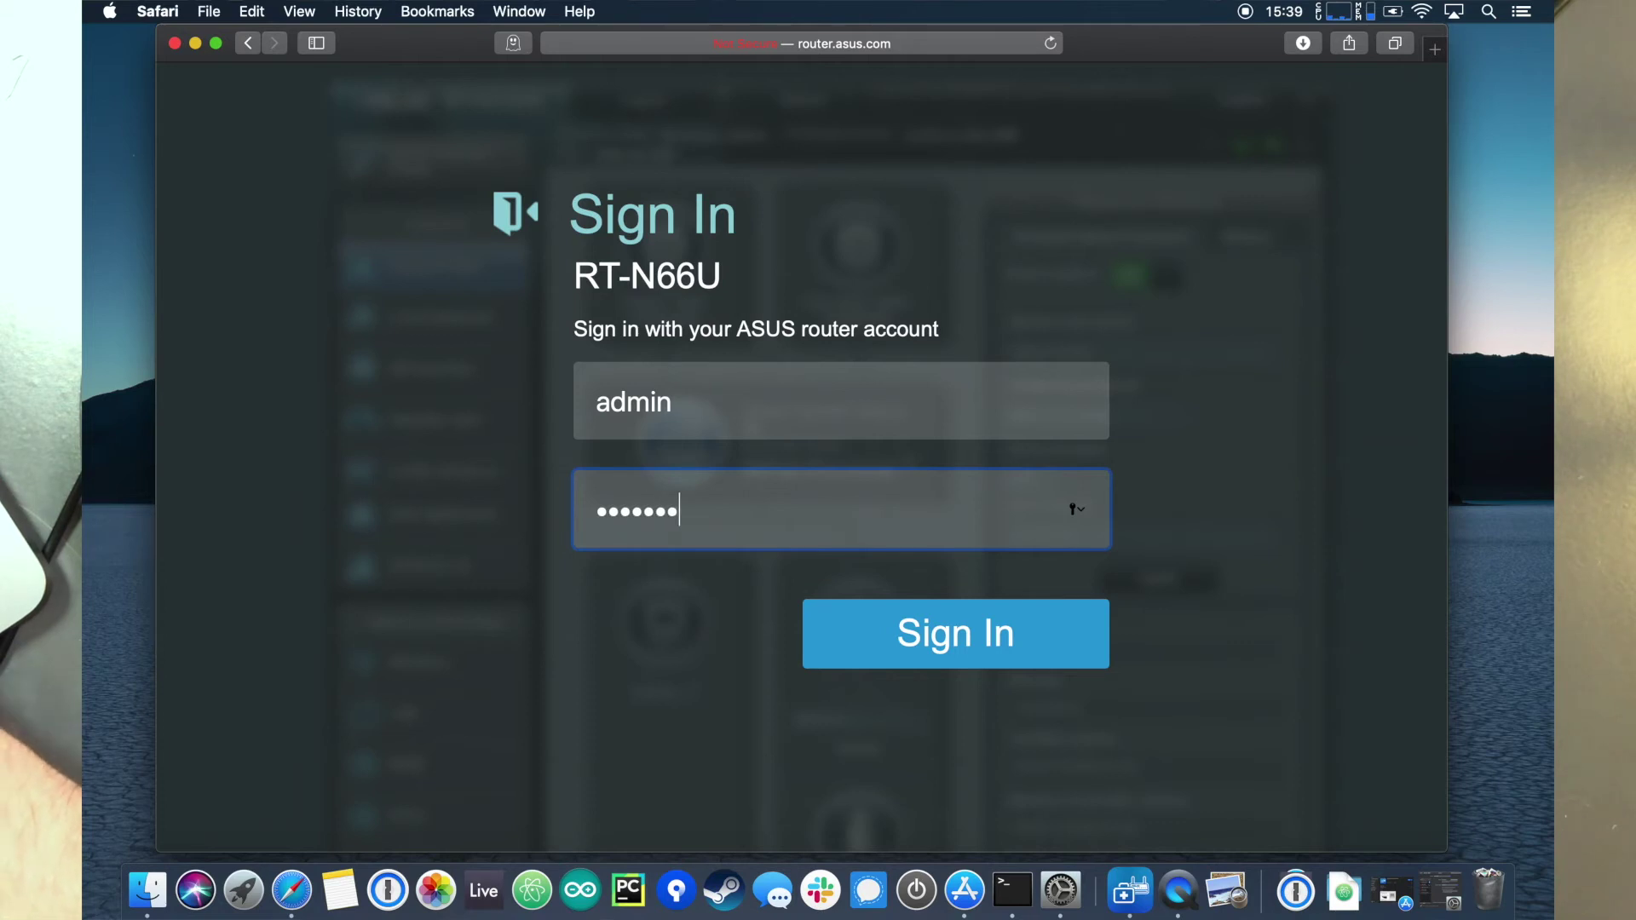
key(BackSpace)
key(BackSpace)
key(BackSpace)
key(BackSpace)
key(BackSpace)
key(BackSpace)
key(BackSpace)
text(admin1234)
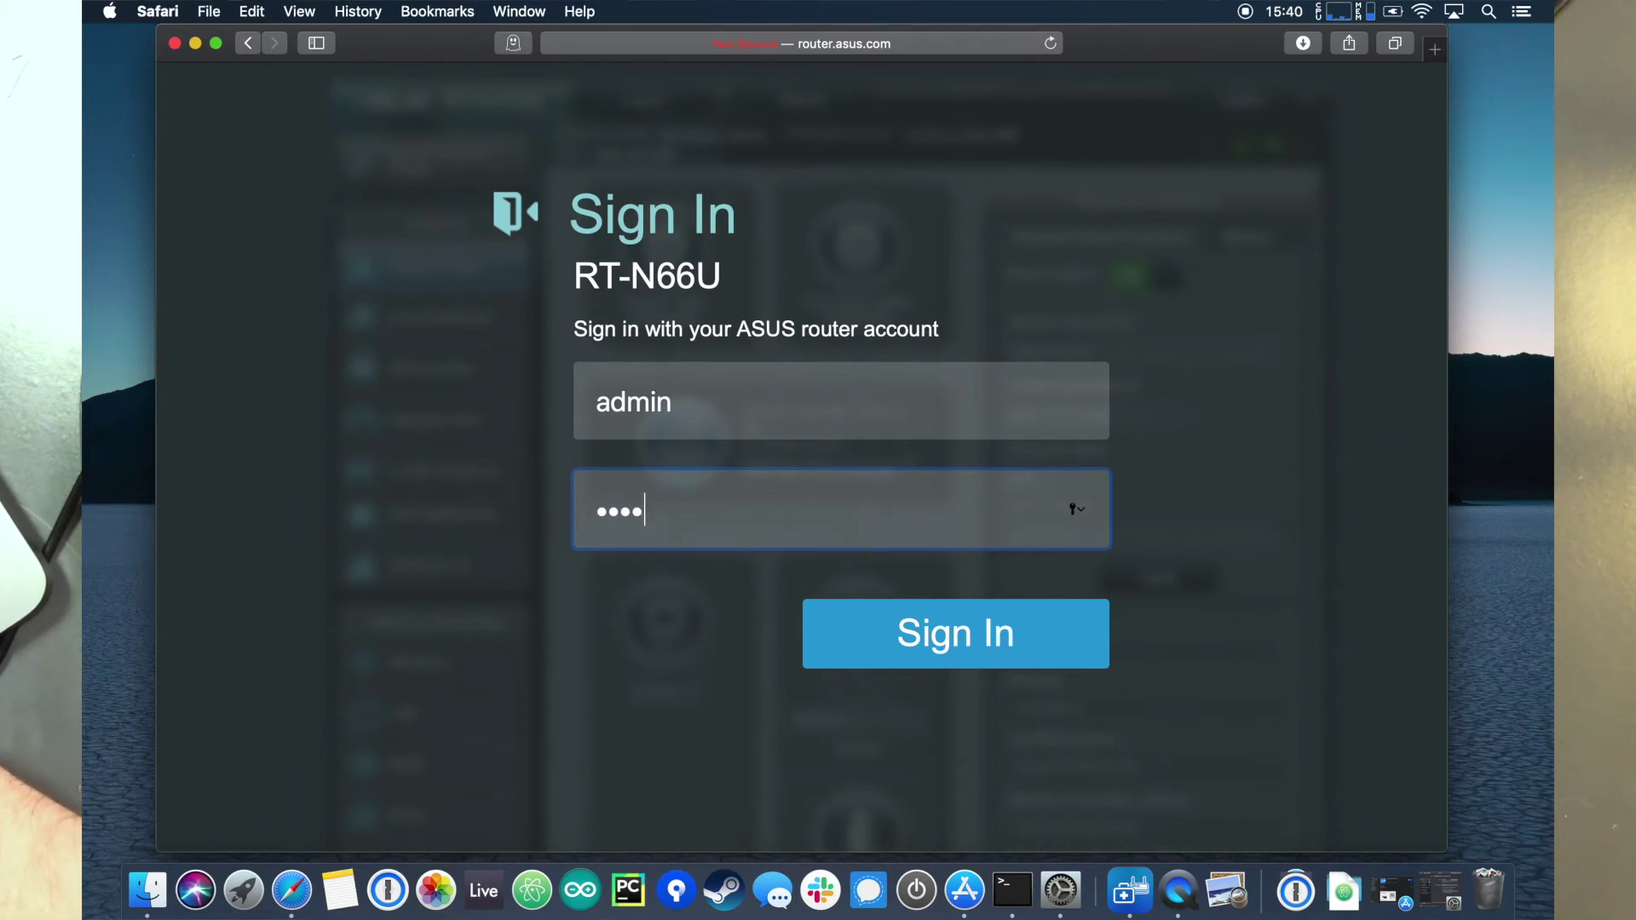
key(Return)
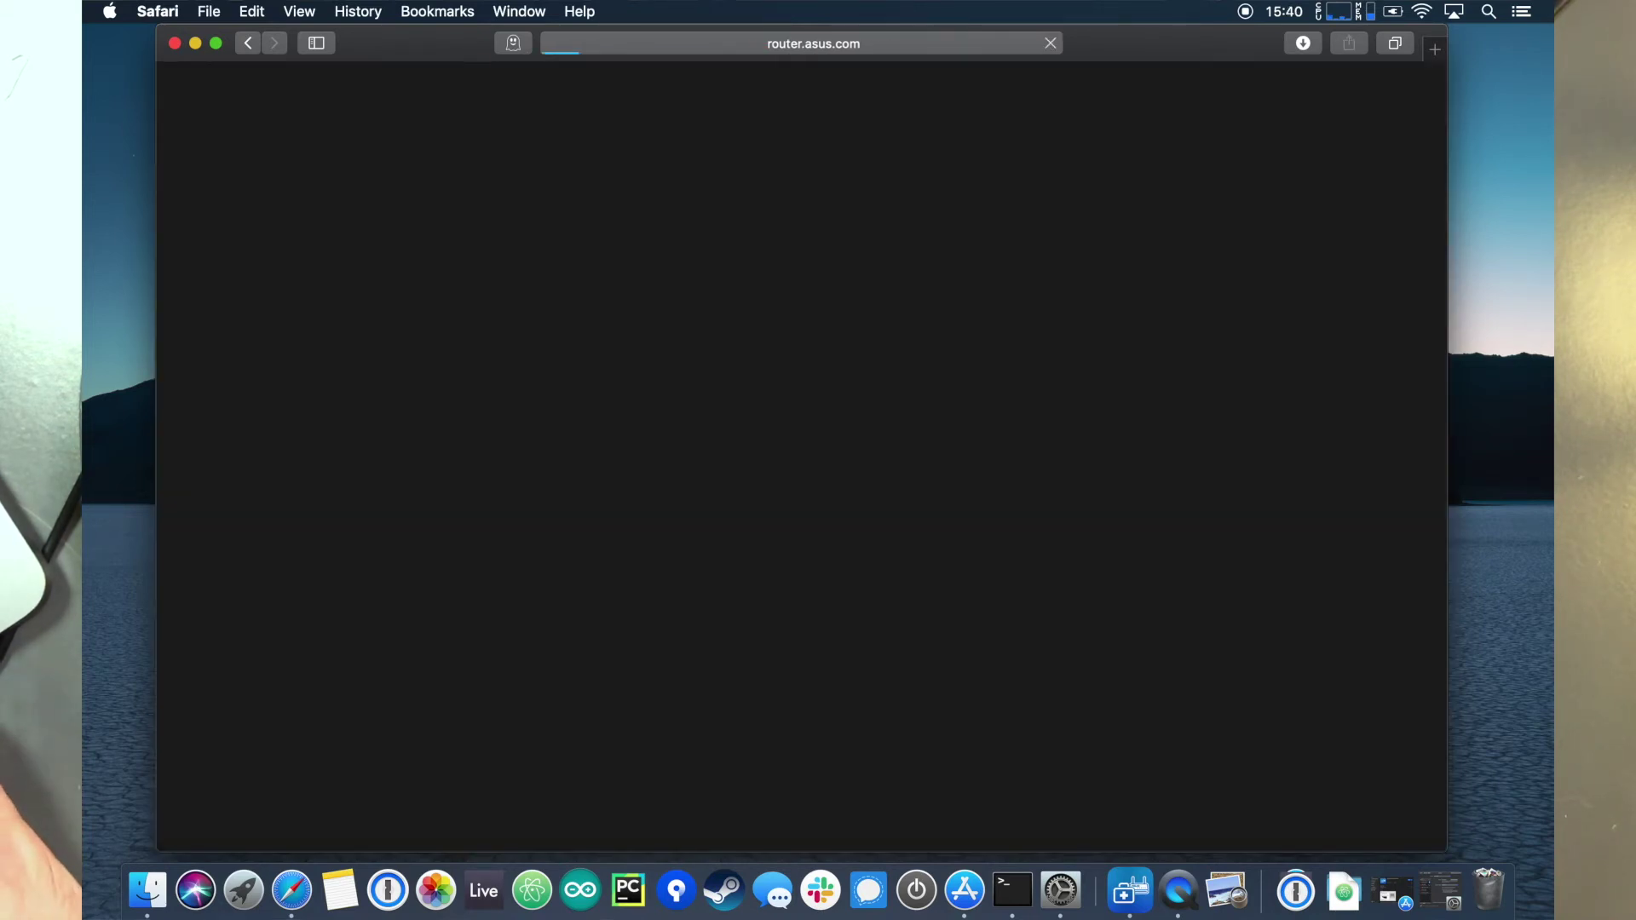
Step: Set and confirm a new router login password, then submit it with Modify
text(admin)
key(Tab)
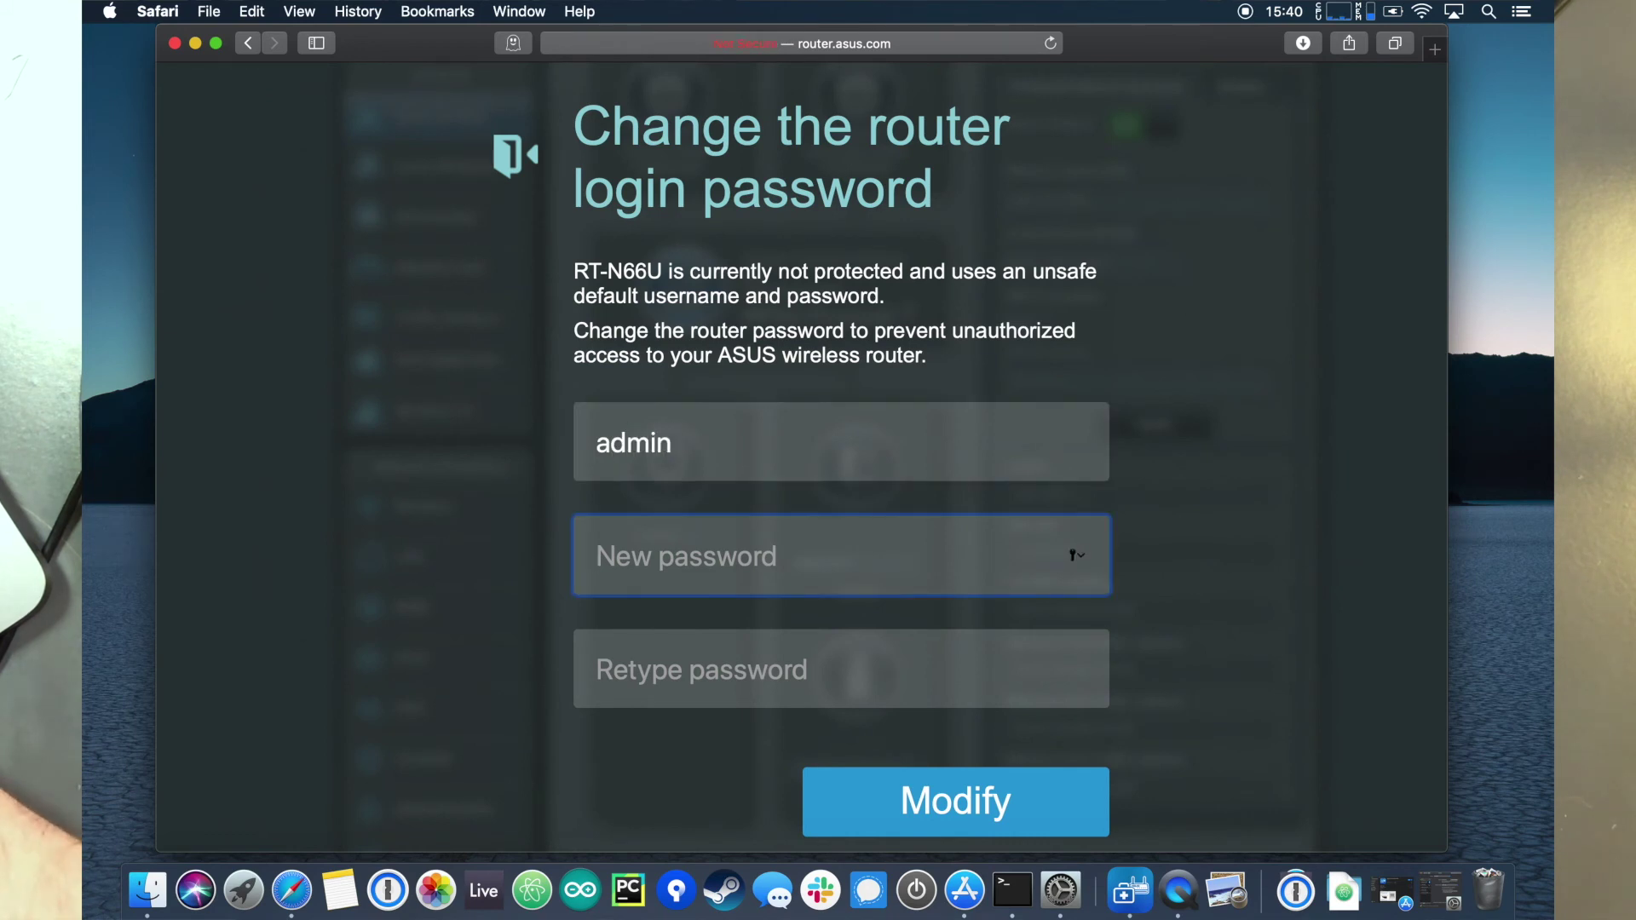
text(********)
key(Tab)
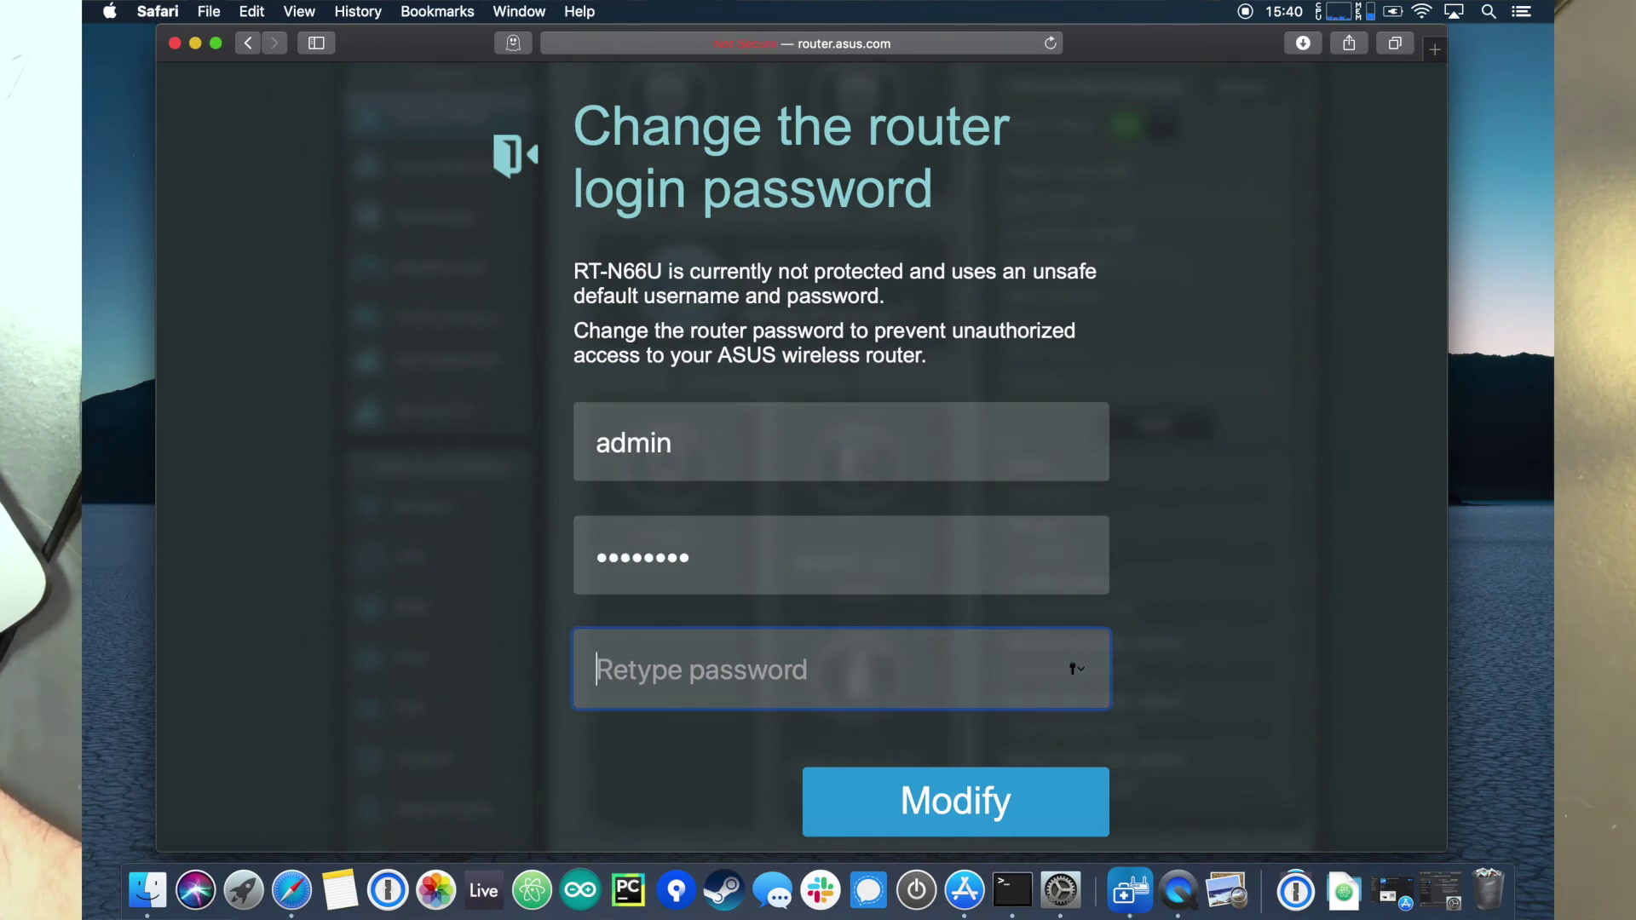
text(********)
click(963, 815)
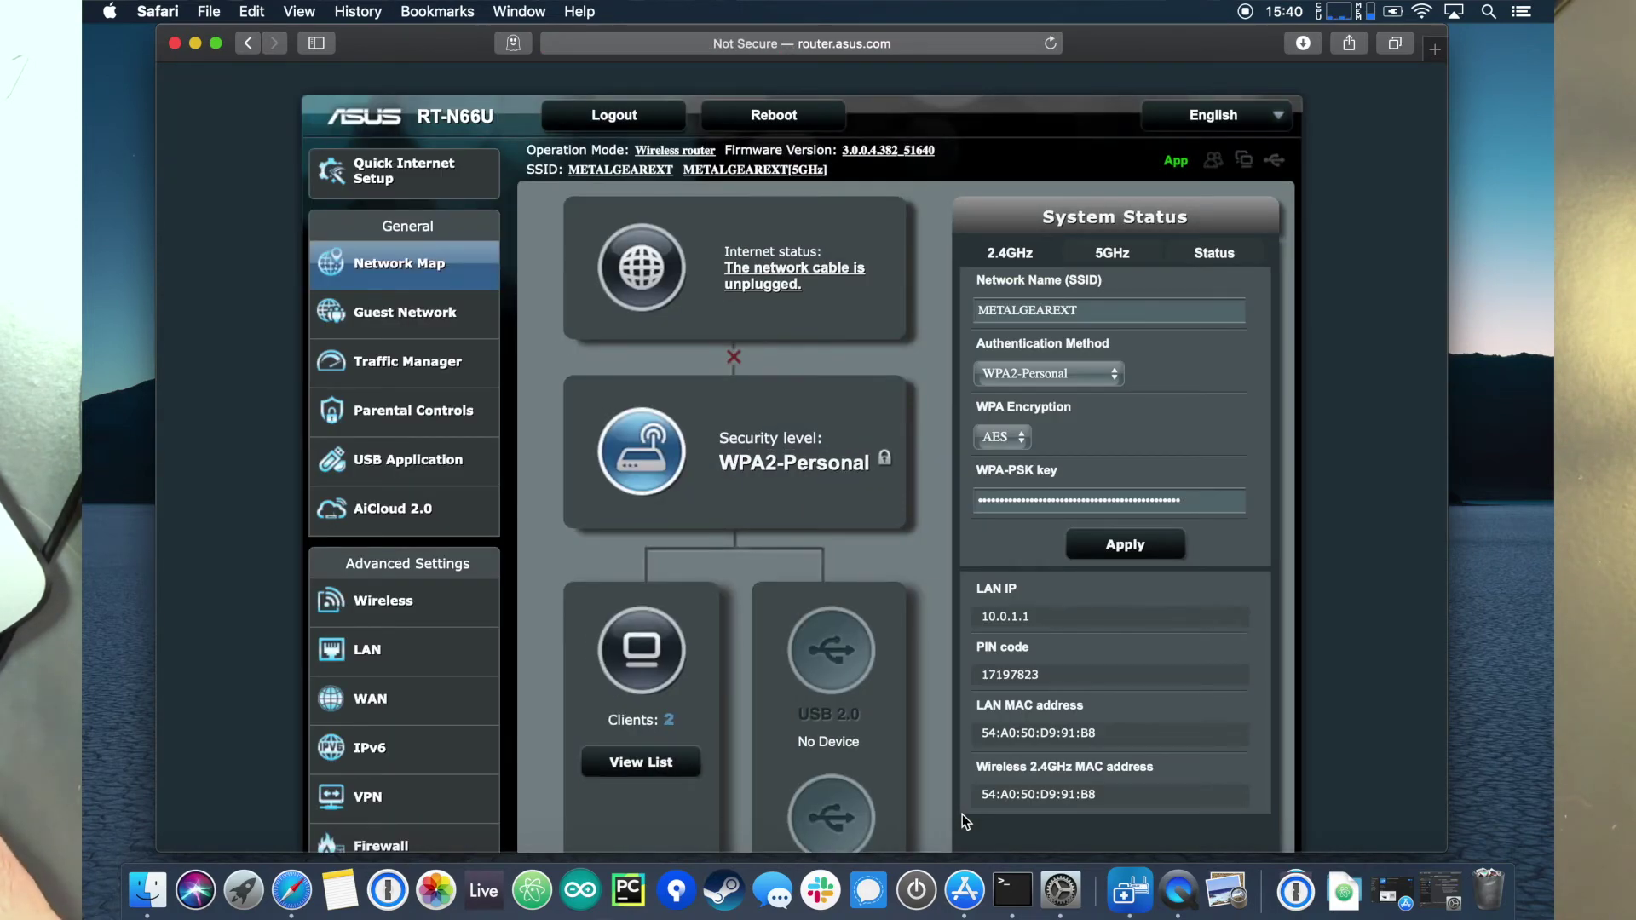
scroll(757, 625, down, 2)
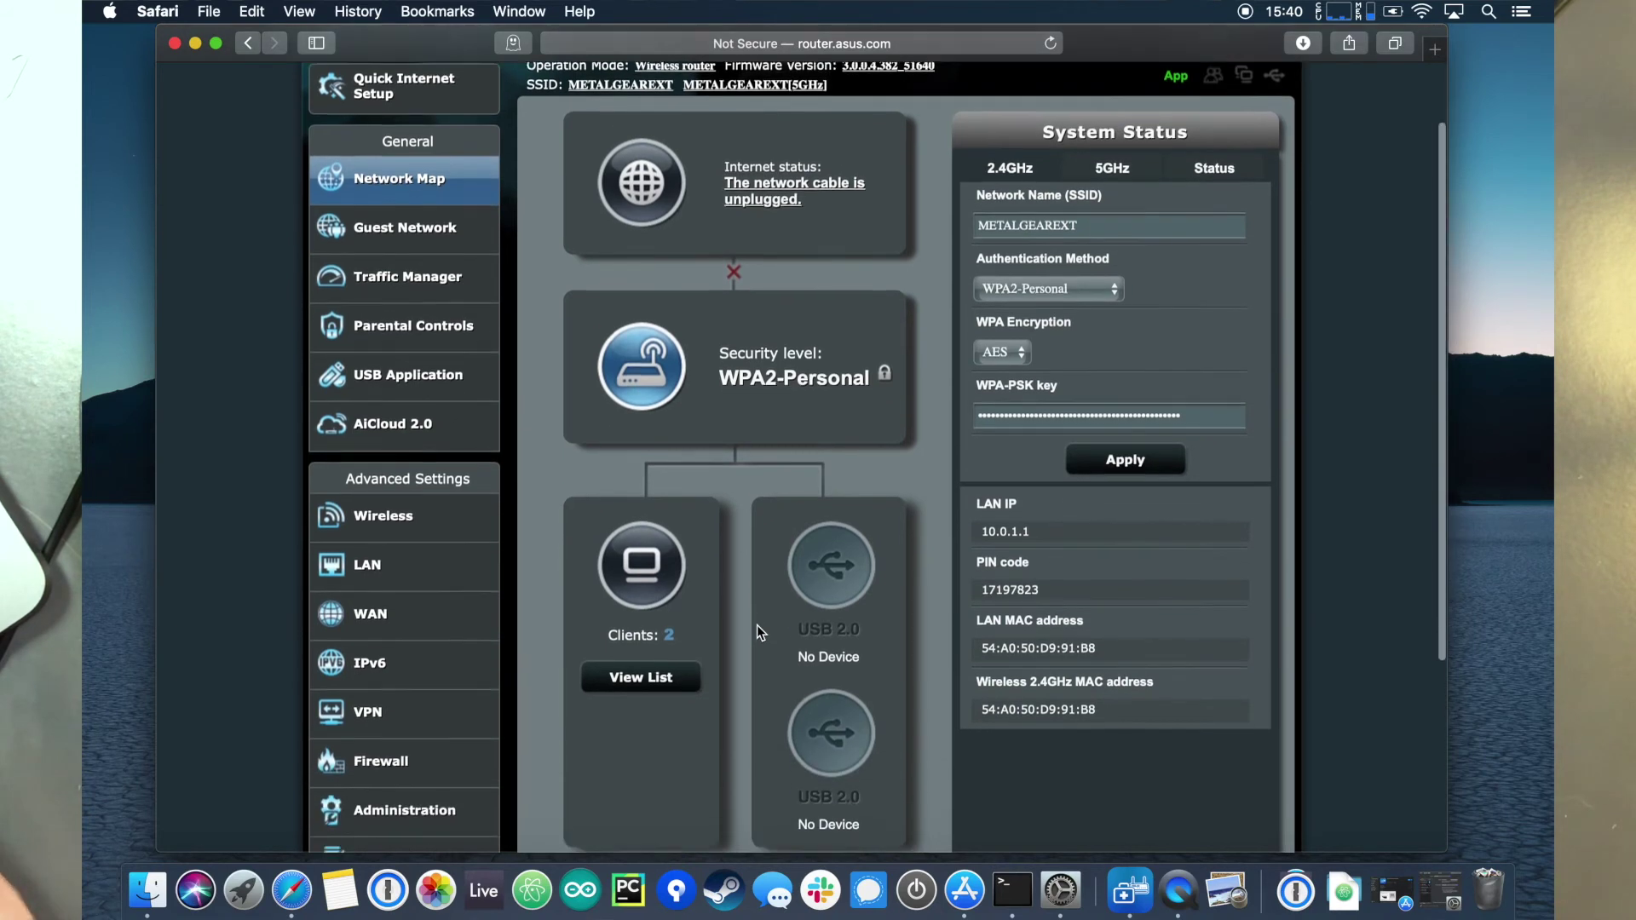